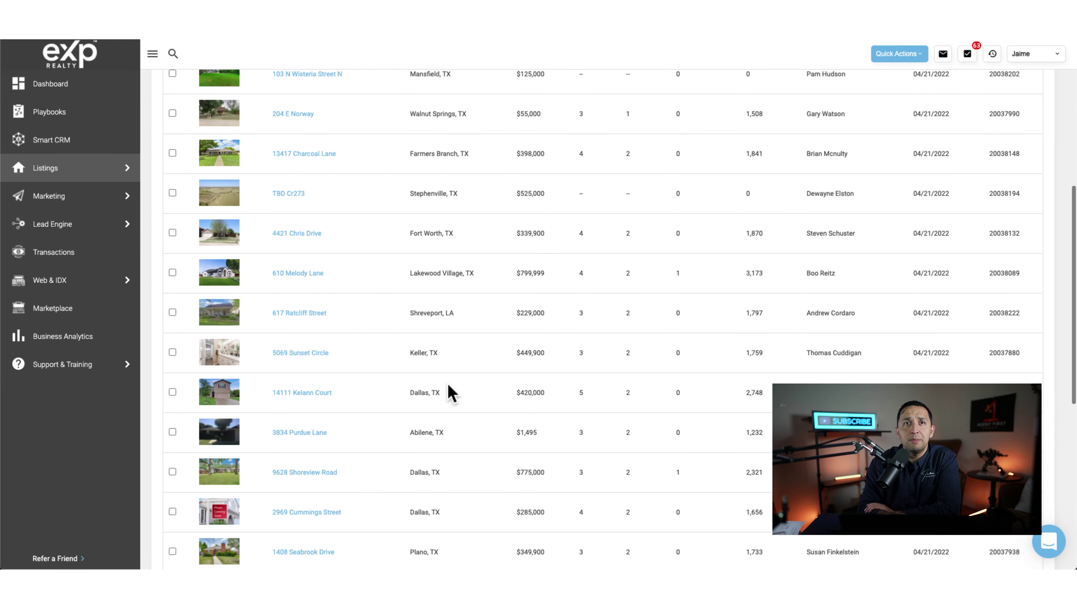
scroll(448, 385, "up", 10)
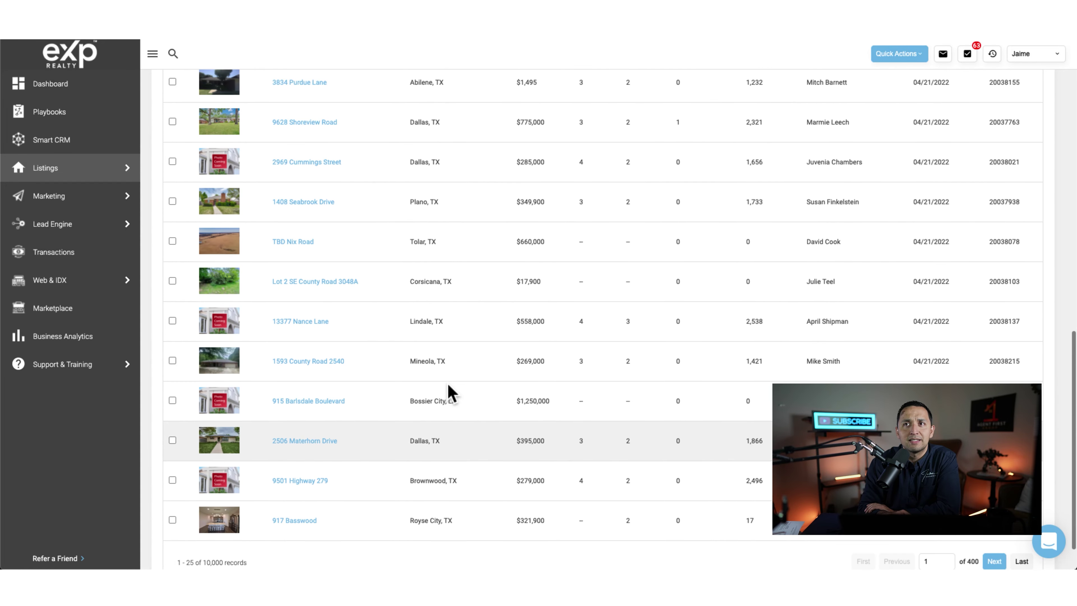
scroll(449, 385, "up", 8)
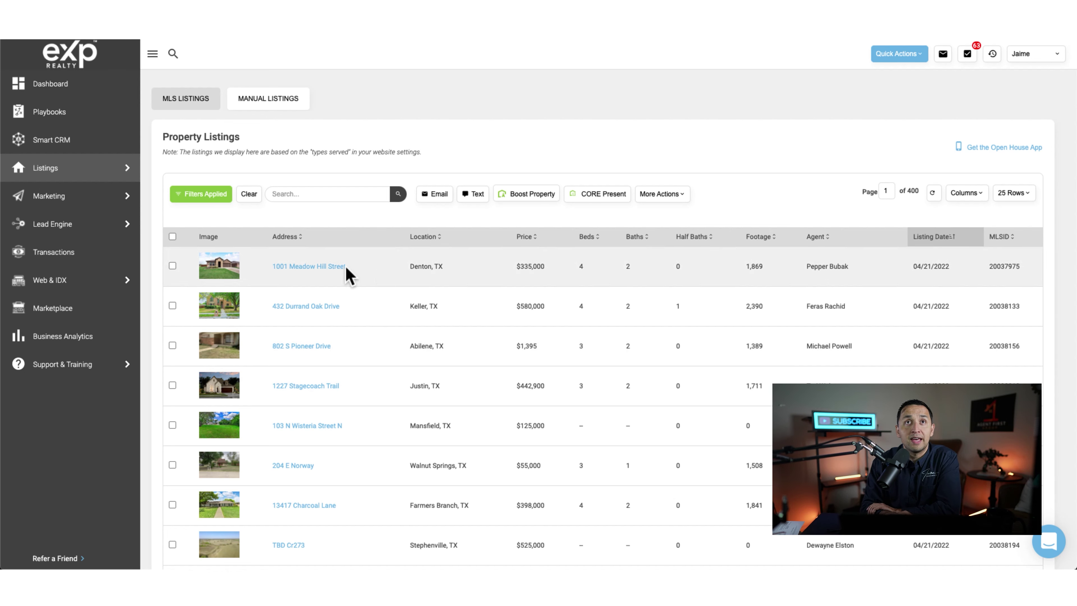
left_click(297, 271)
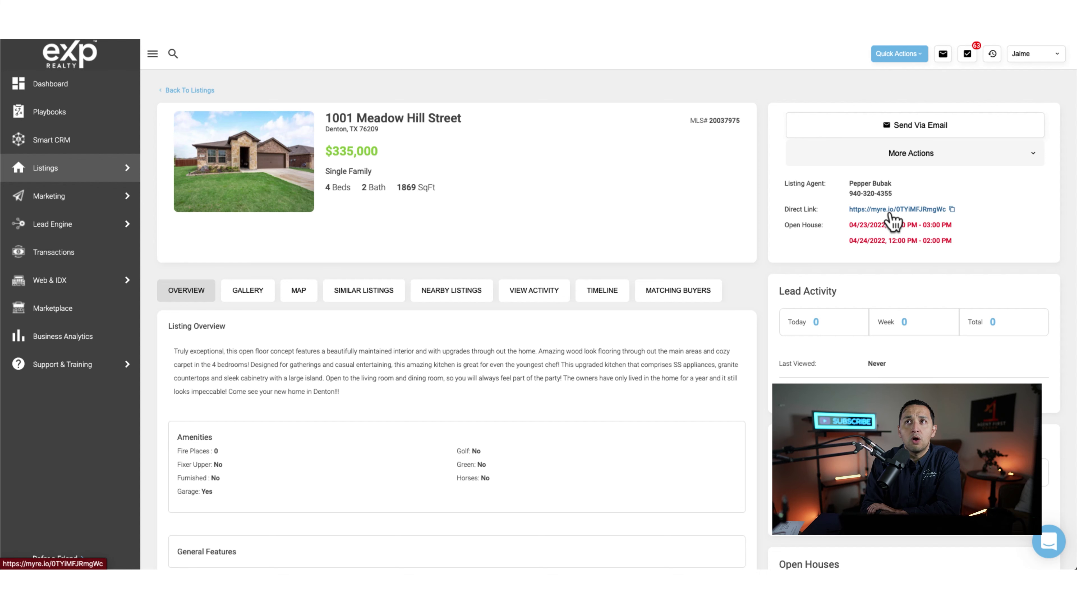
left_click(952, 209)
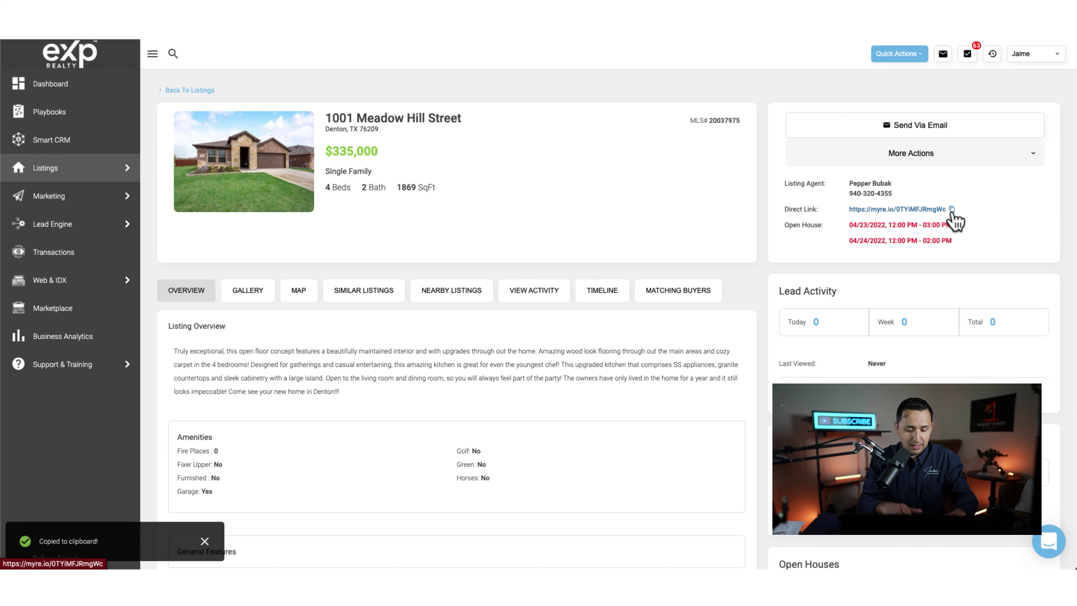
key("super+shift+n")
key("super+v")
key("Return")
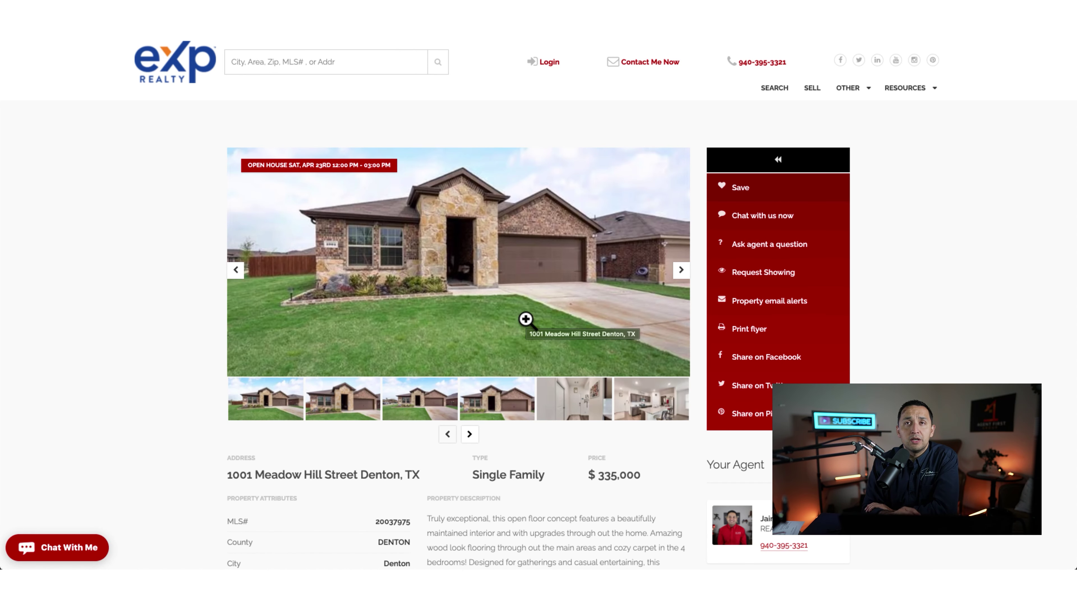
Step: Enlarge the main listing photo and step through two more gallery photos
left_click(505, 271)
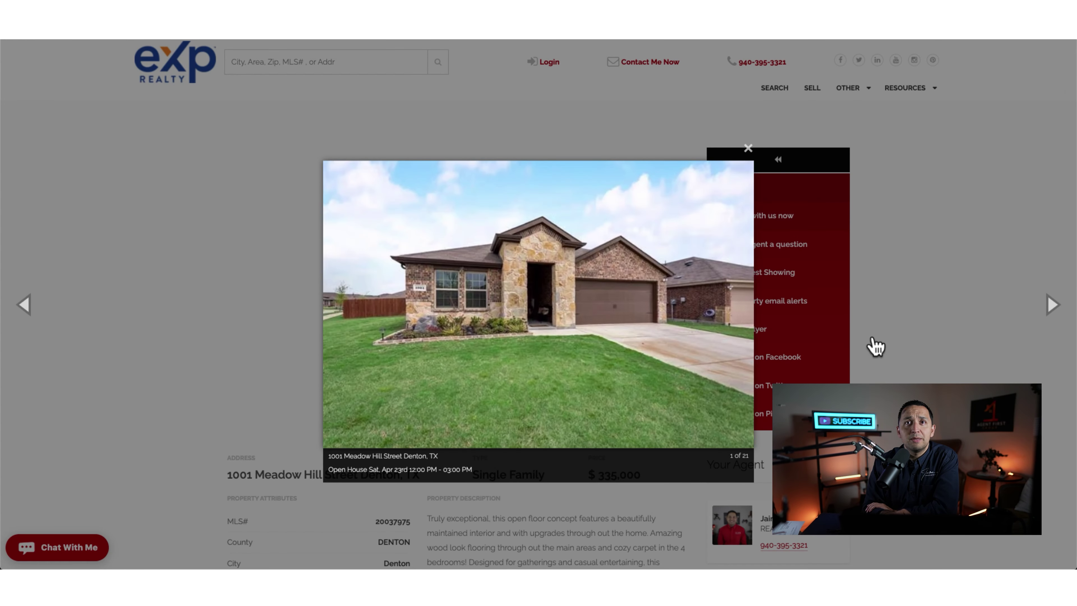
left_click(726, 361)
left_click(1050, 311)
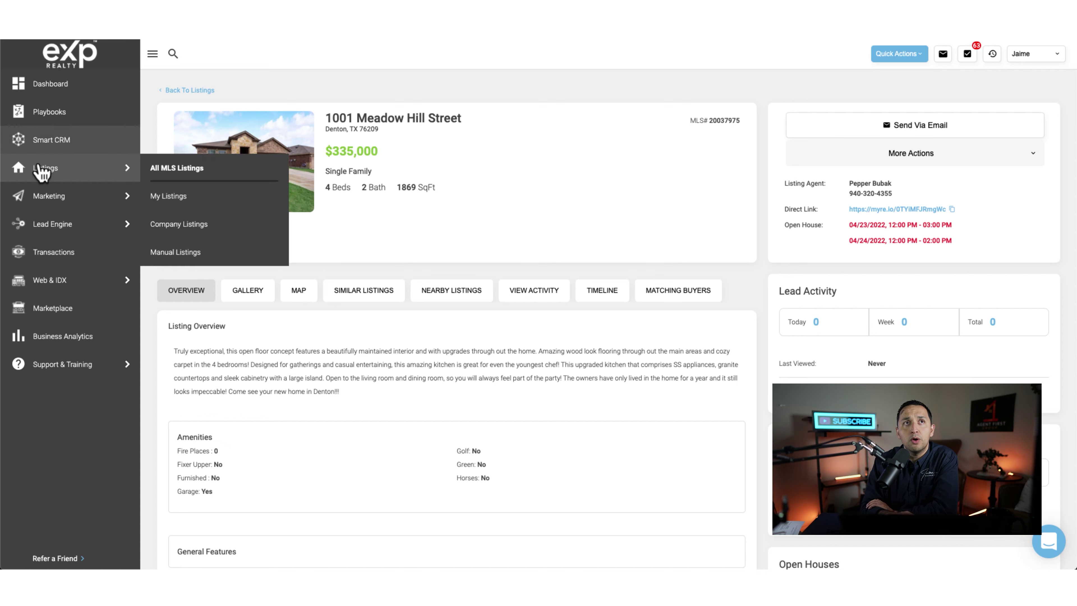
left_click(41, 171)
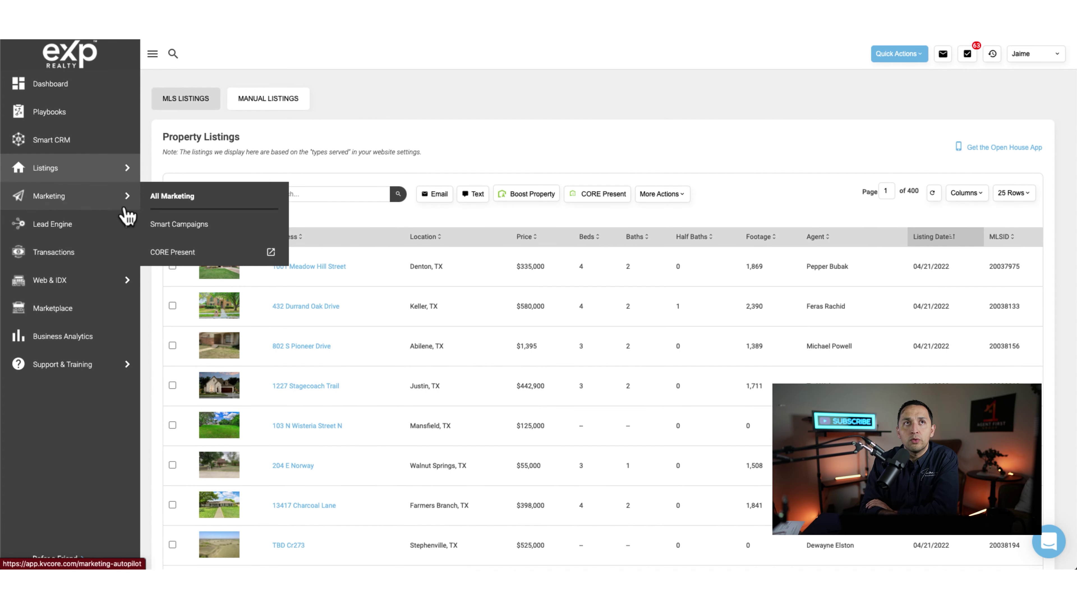
left_click(299, 268)
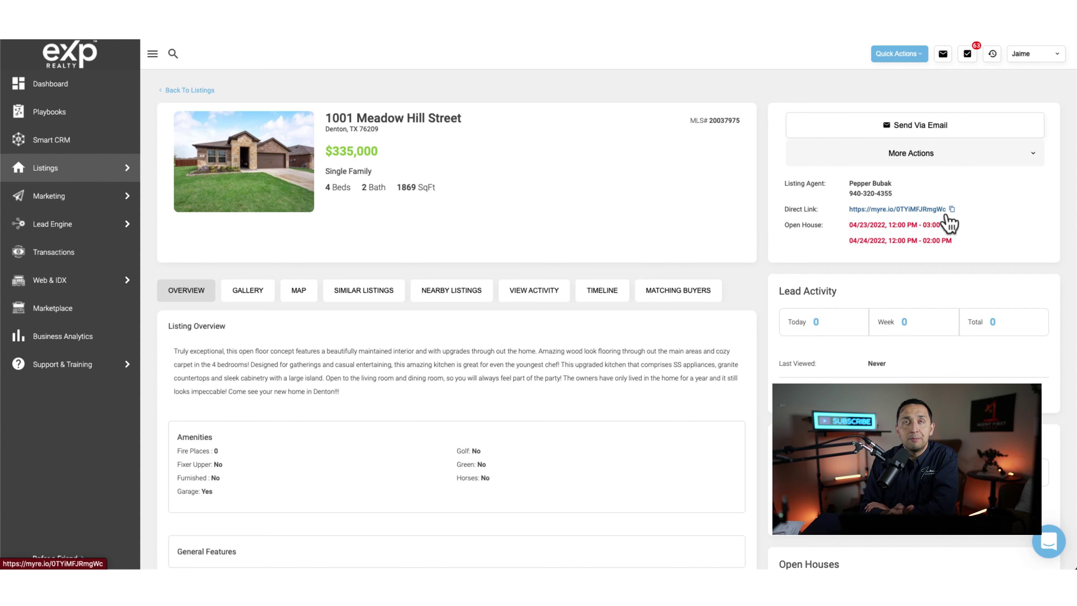
Step: In the private listing window, submit the partial email 'email@', then move to the phone field
key("ctrl+Up")
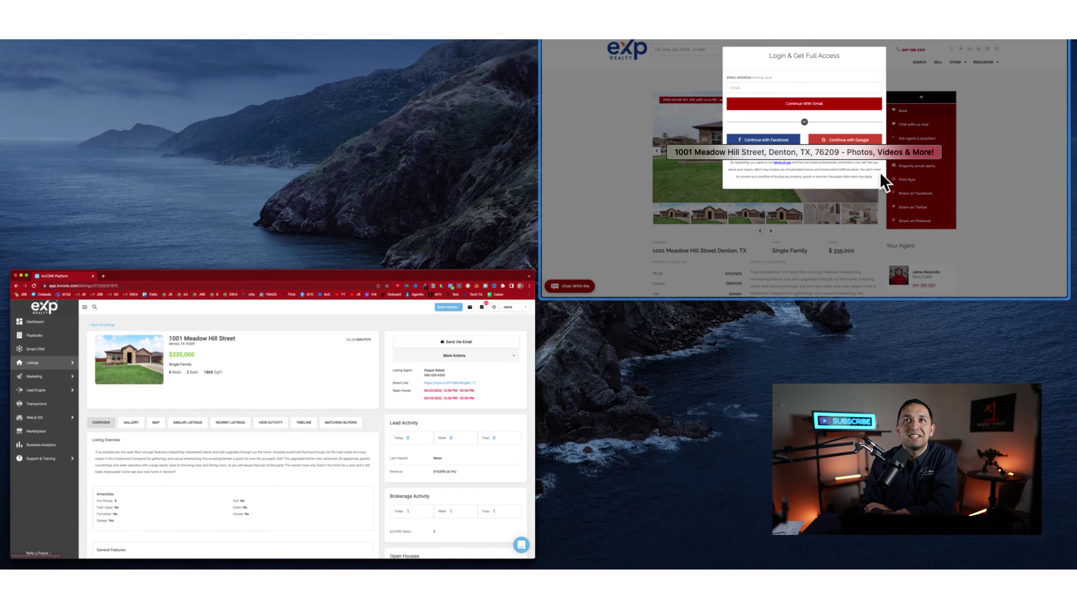
left_click(842, 172)
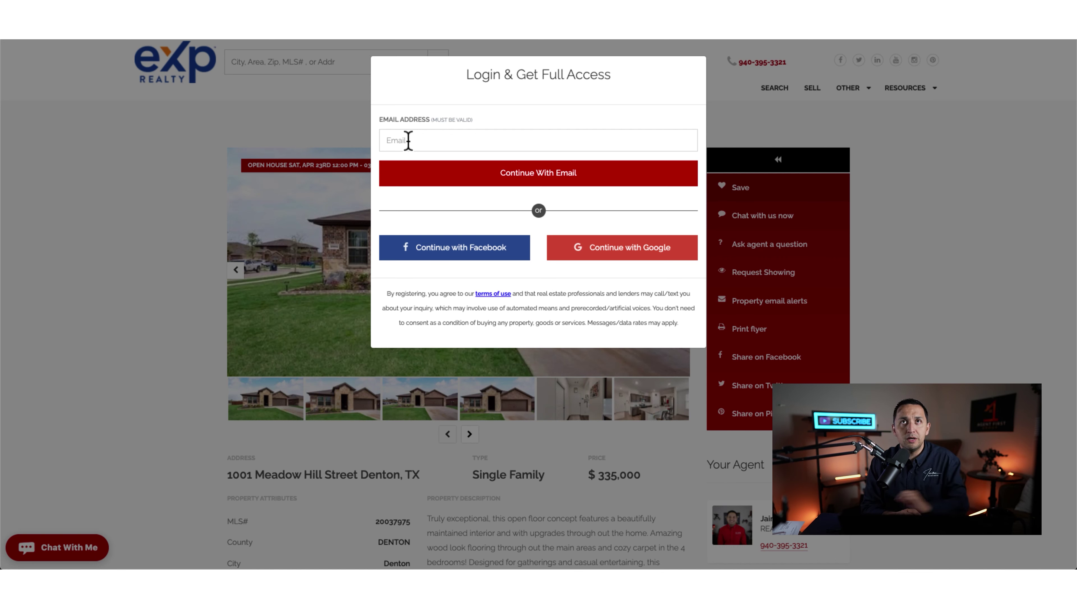
left_click(408, 140)
type("emai")
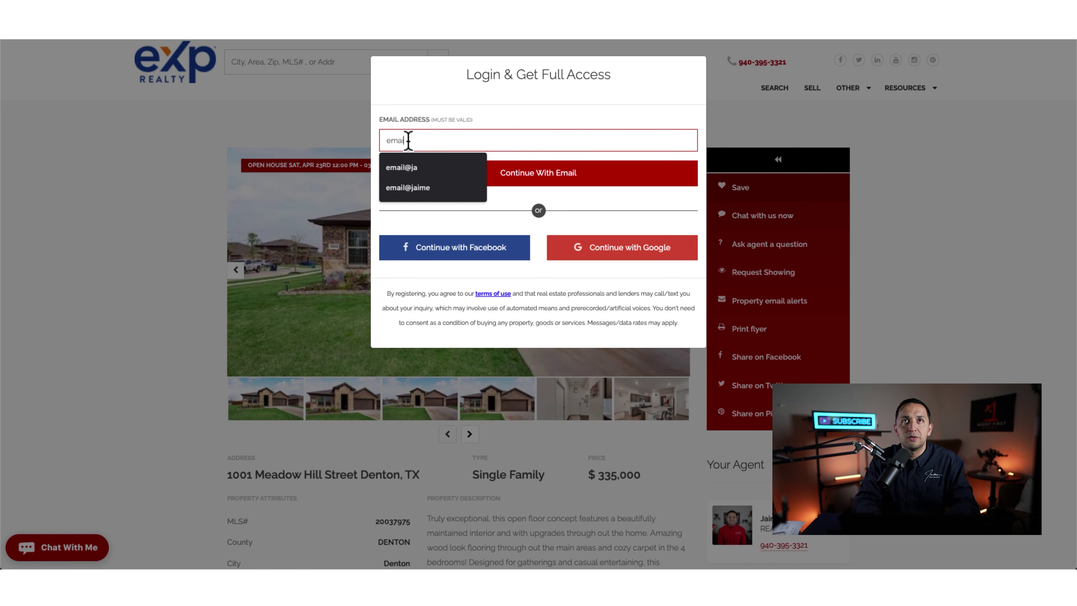
type("l@")
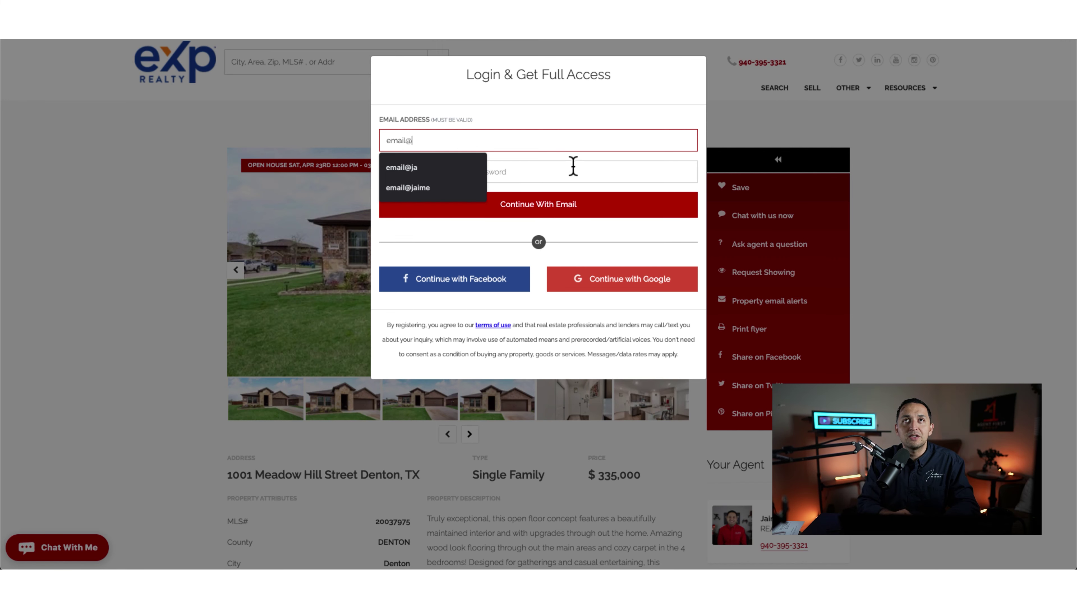
left_click(572, 167)
left_click(528, 110)
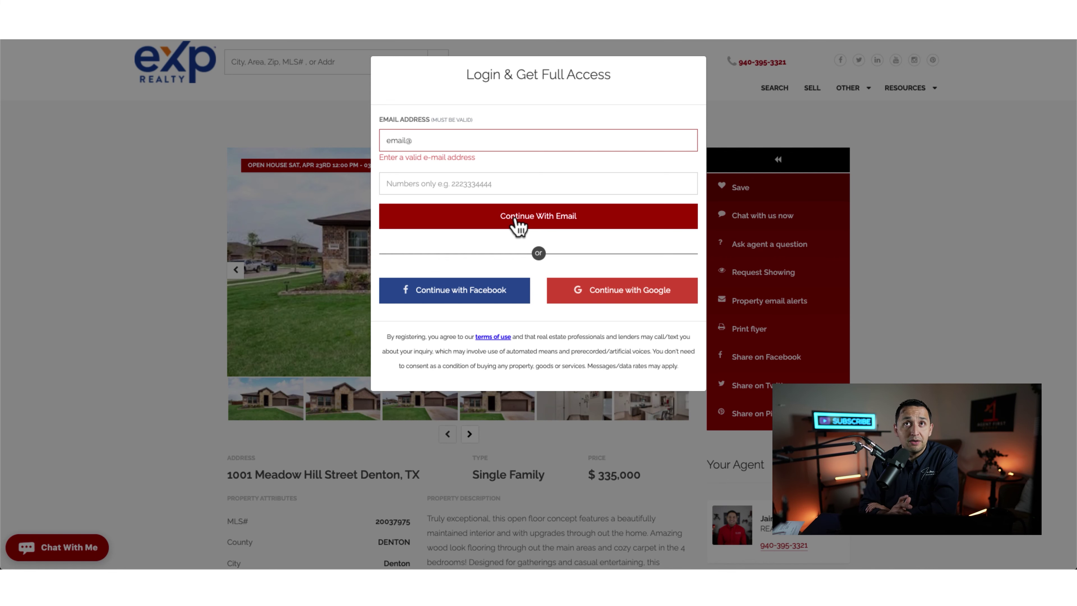
left_click(428, 183)
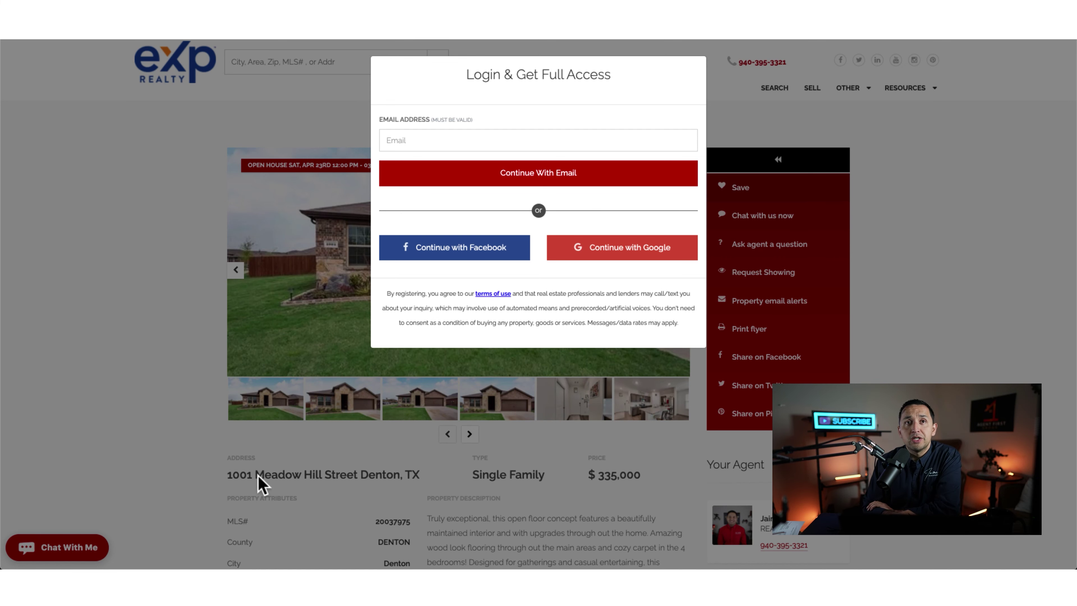
Step: Dismiss the Login & Get Full Access popup each time it reappears over the listing
left_click(259, 483)
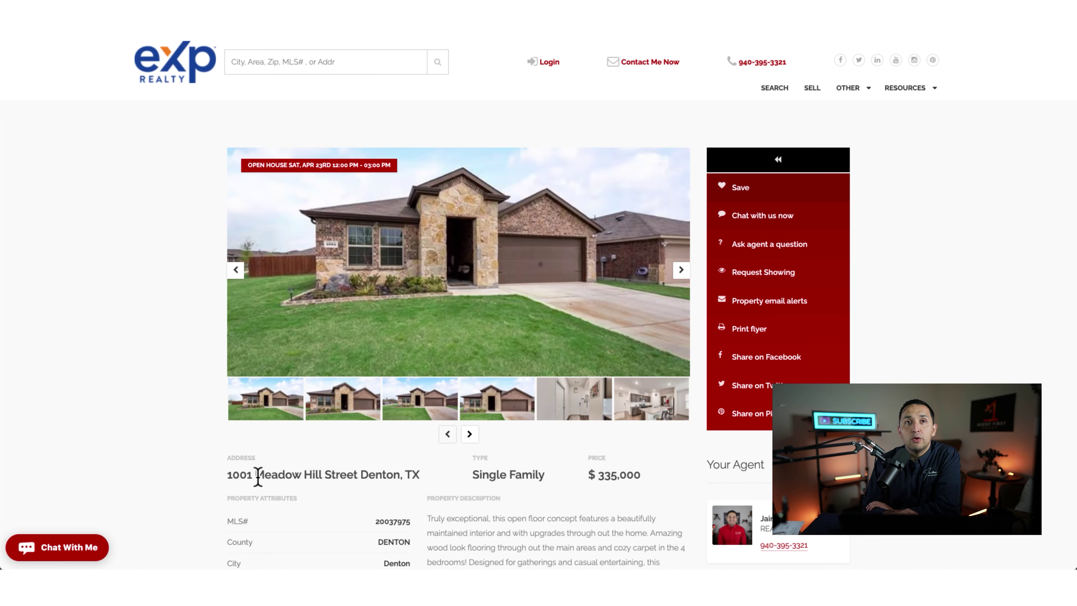
left_click(284, 472)
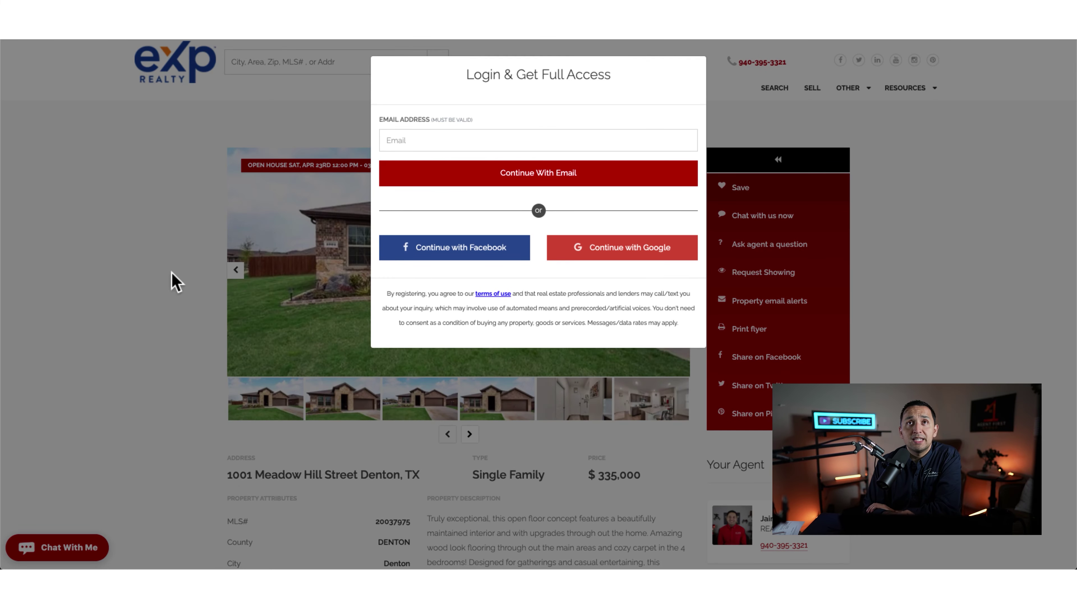
left_click(150, 399)
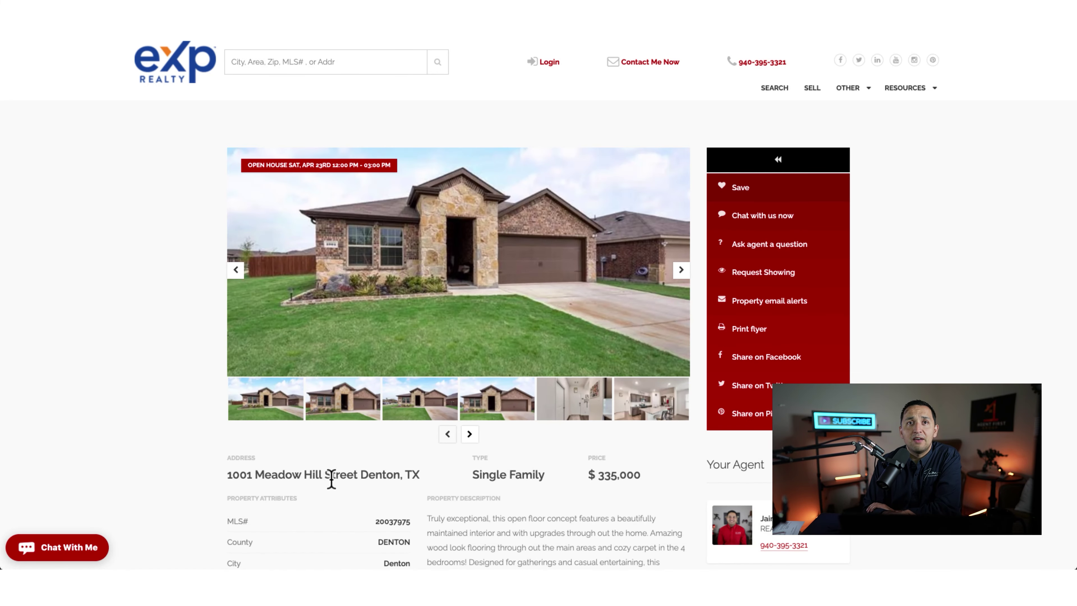
left_click(330, 479)
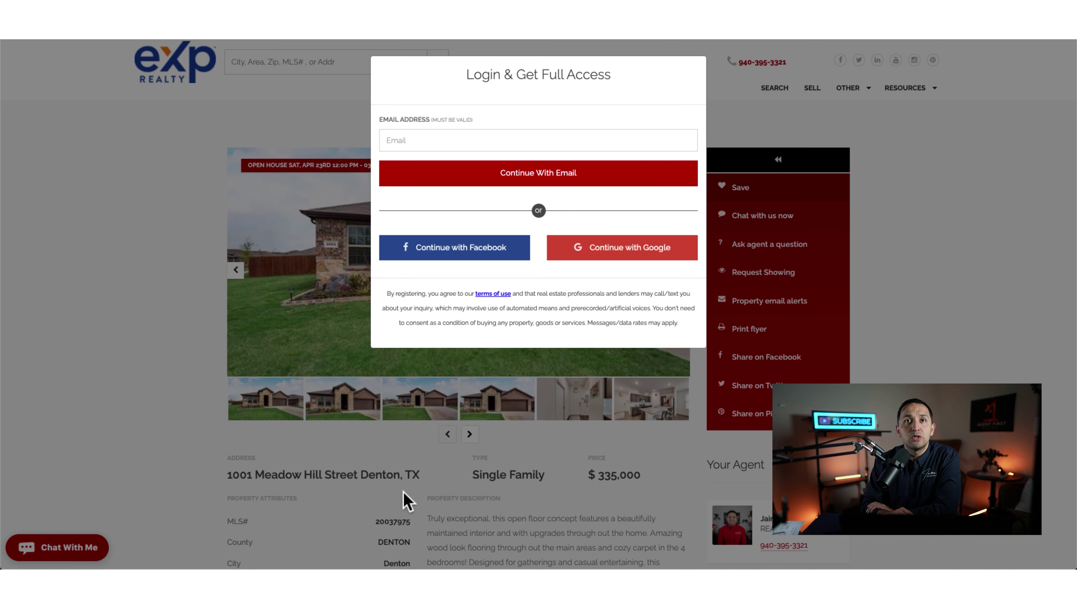
left_click(327, 477)
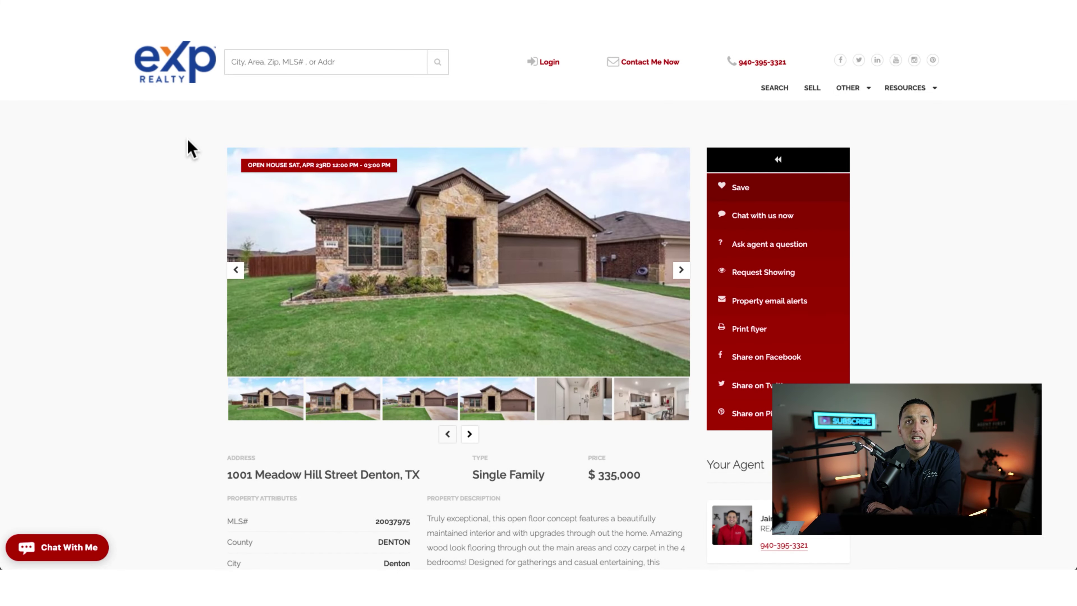
Step: Leave the listing for the site homepage and go to kvCORE's Lead Engine
left_click(156, 88)
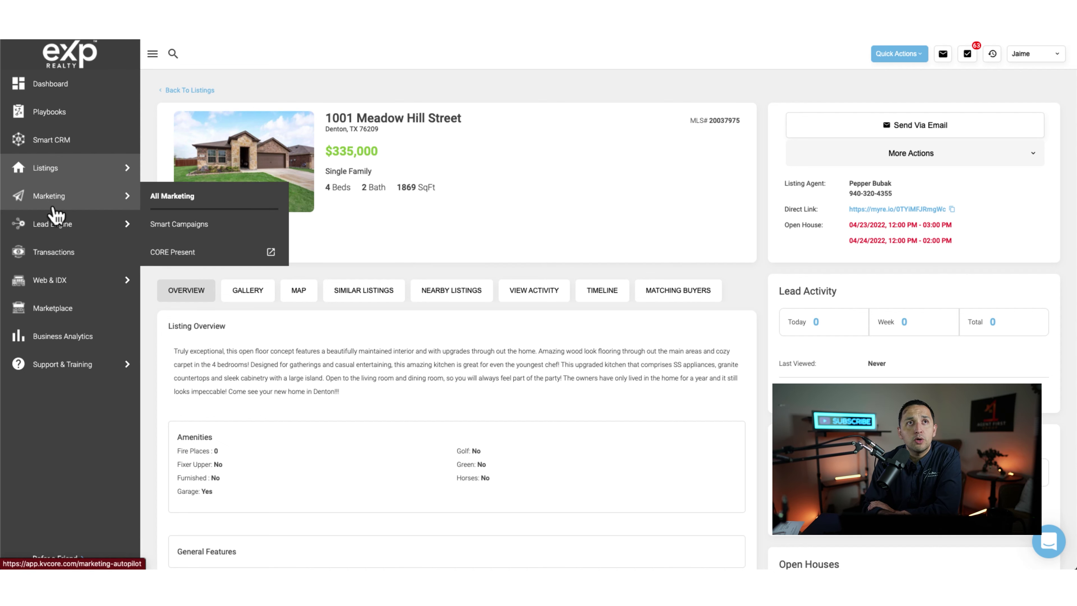
left_click(60, 231)
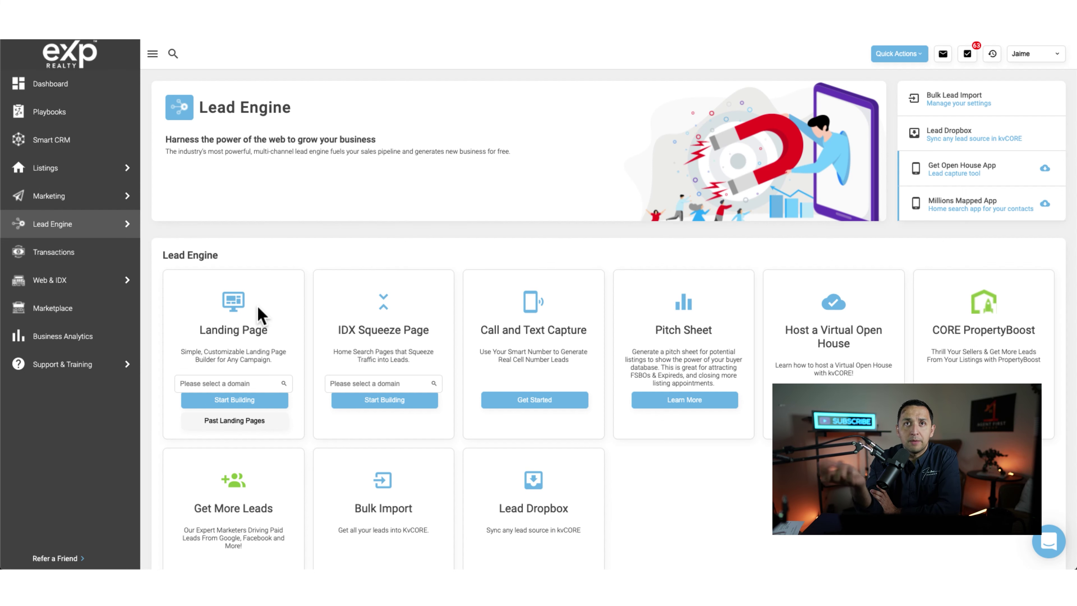
Step: Start an IDX Squeeze Page on the exprealty.com domain and try the single-property form
left_click(360, 383)
left_click(369, 401)
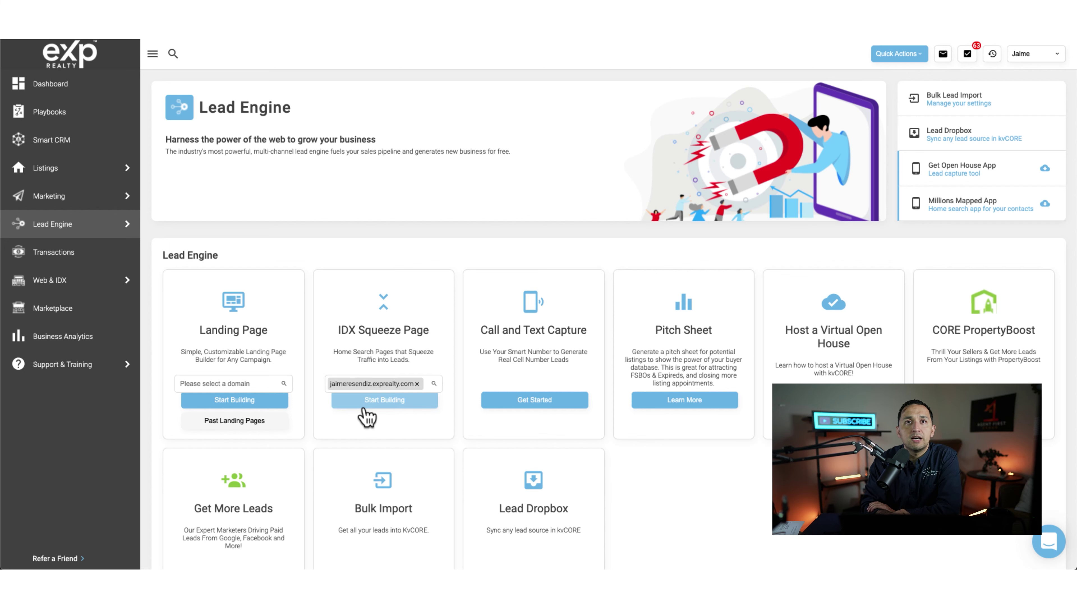
left_click(372, 404)
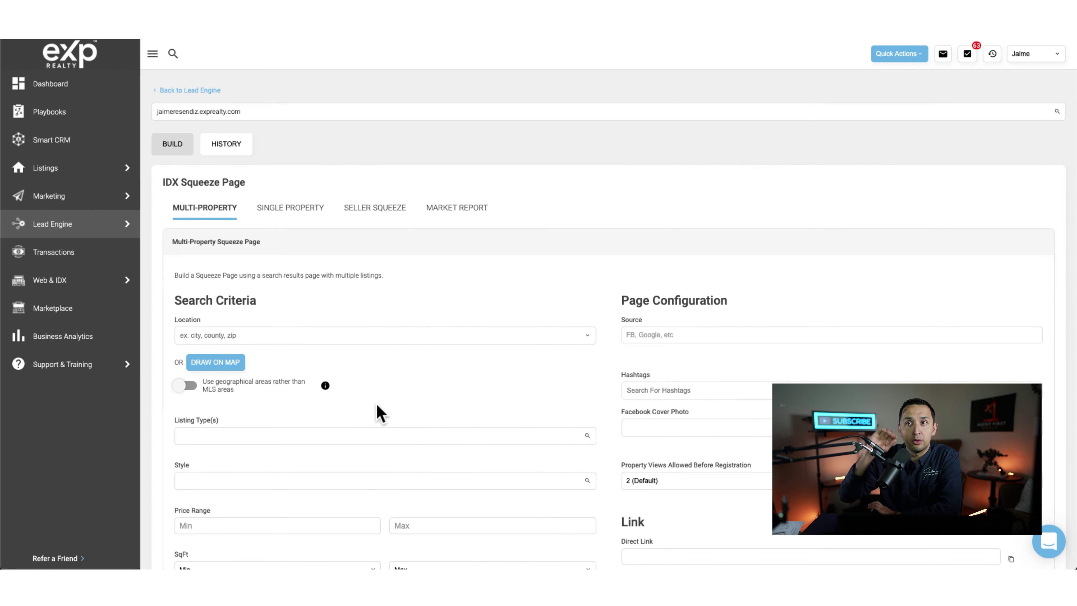
left_click(296, 216)
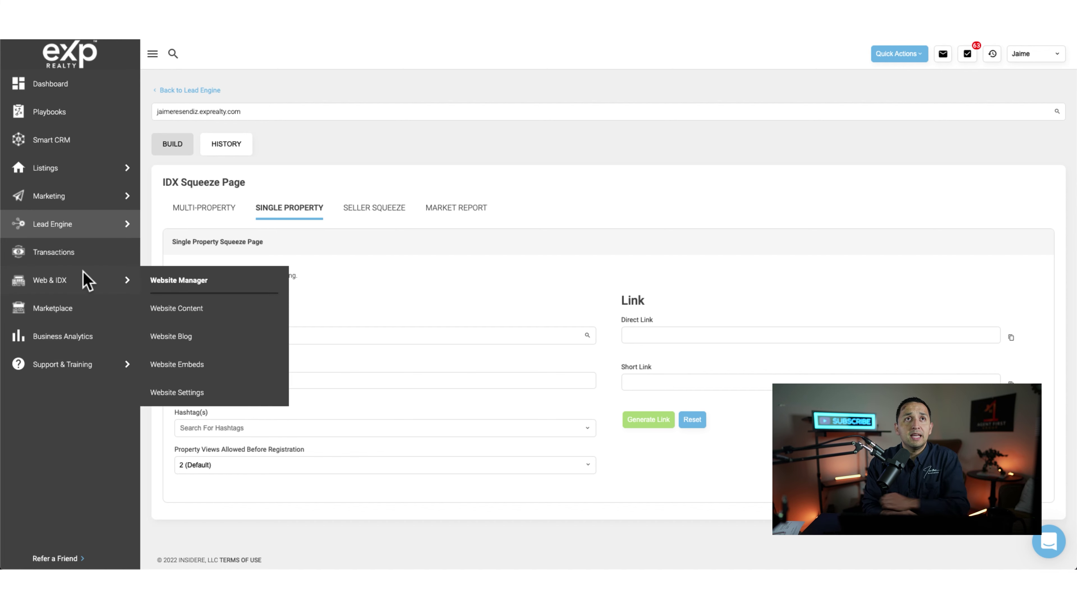
Step: Return through Lead Engine and restart the IDX Squeeze Page on the exprealty.com domain
left_click(68, 168)
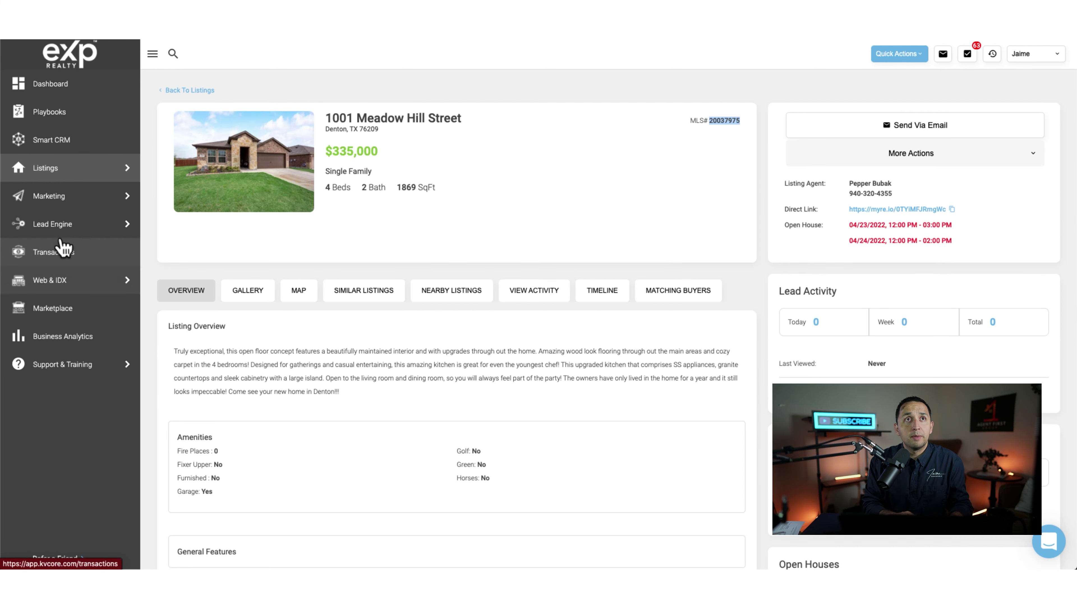
left_click(53, 224)
left_click(369, 383)
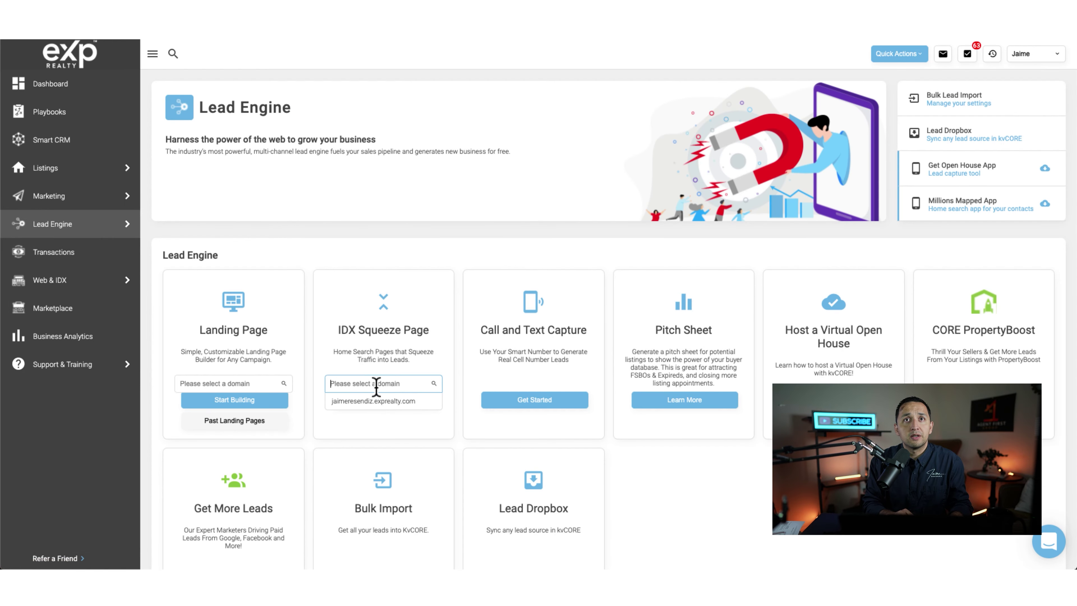
left_click(372, 401)
left_click(375, 413)
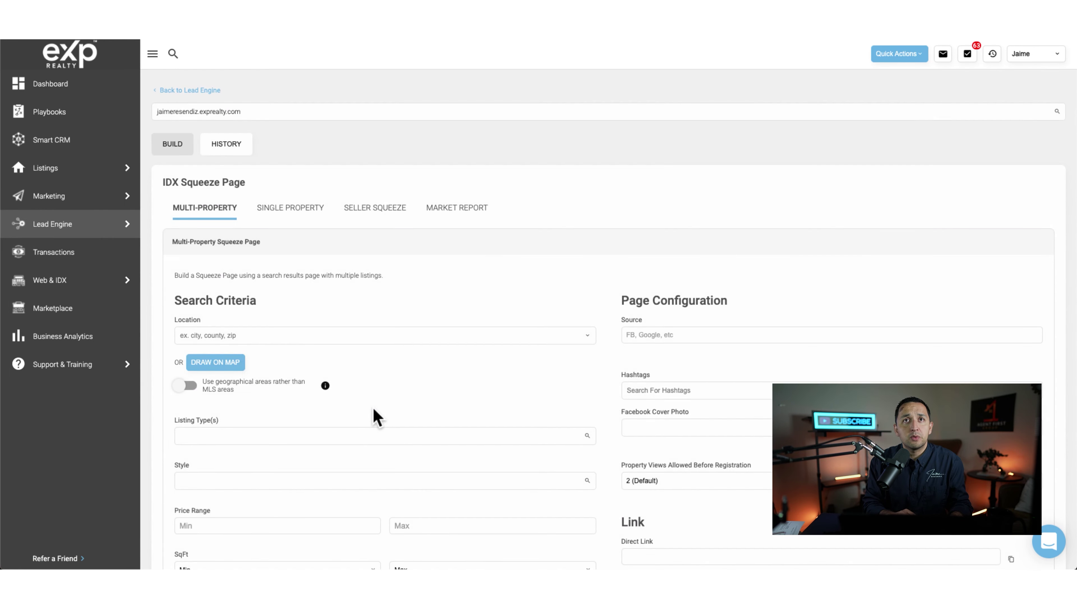
left_click(288, 209)
left_click(253, 335)
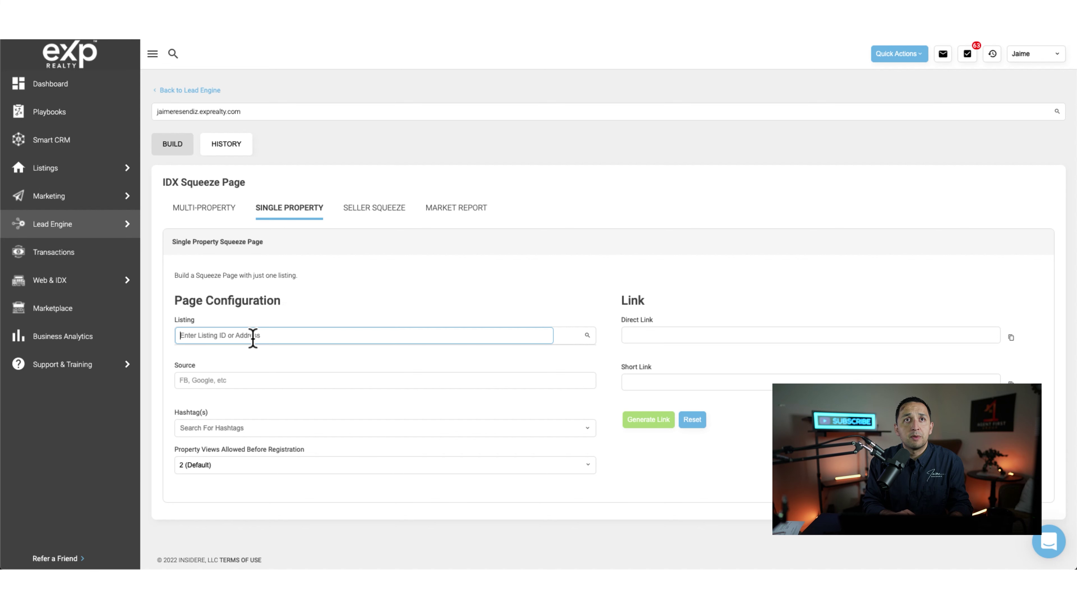
type("20037975")
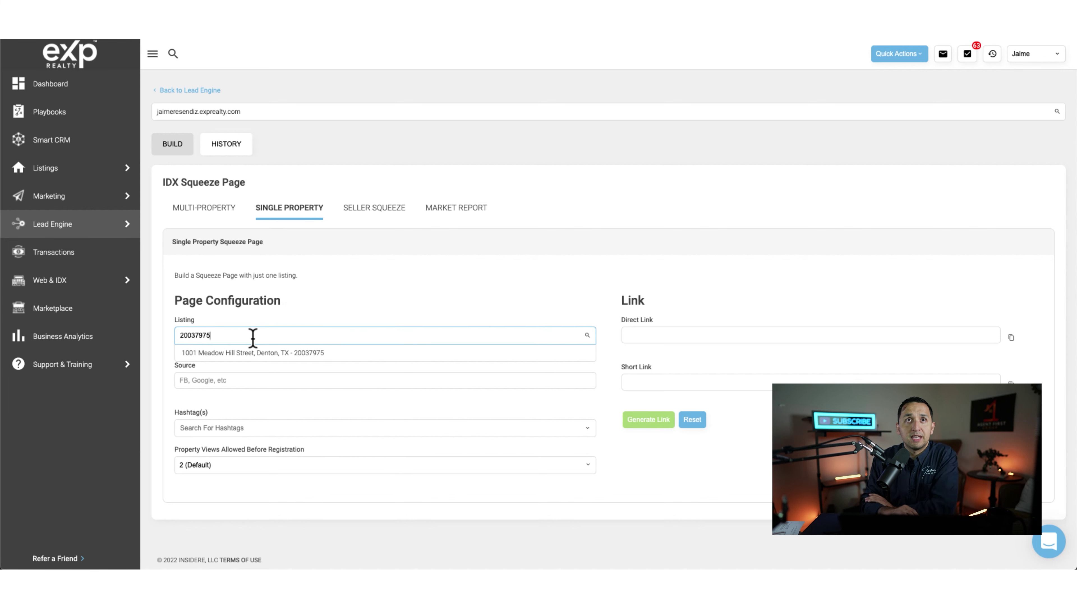
left_click(254, 353)
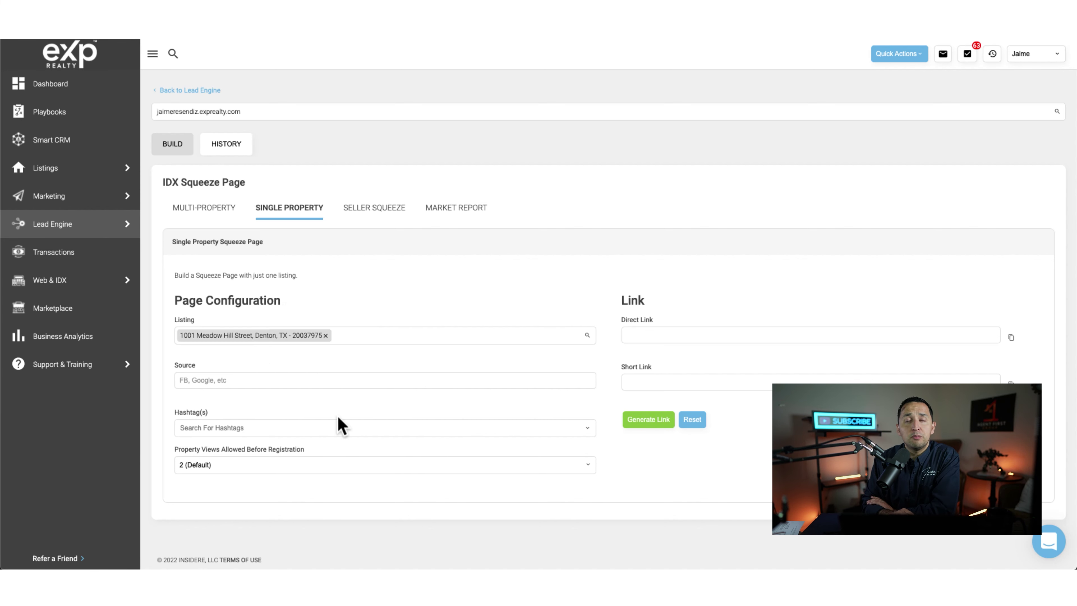
Step: Set the lead source to FB and property views before registration to Never
left_click(230, 381)
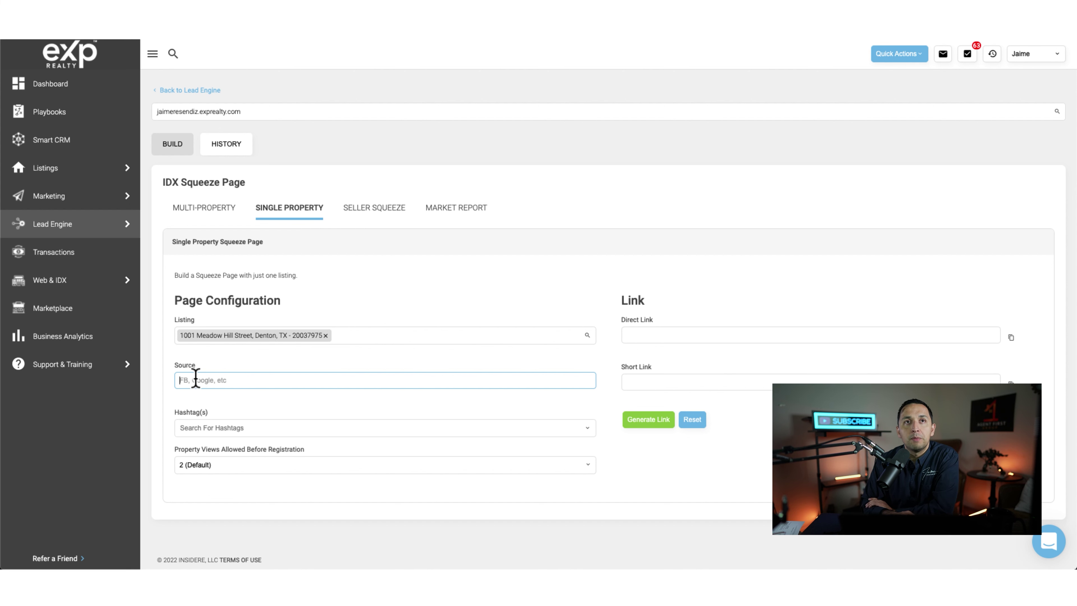
type("FB")
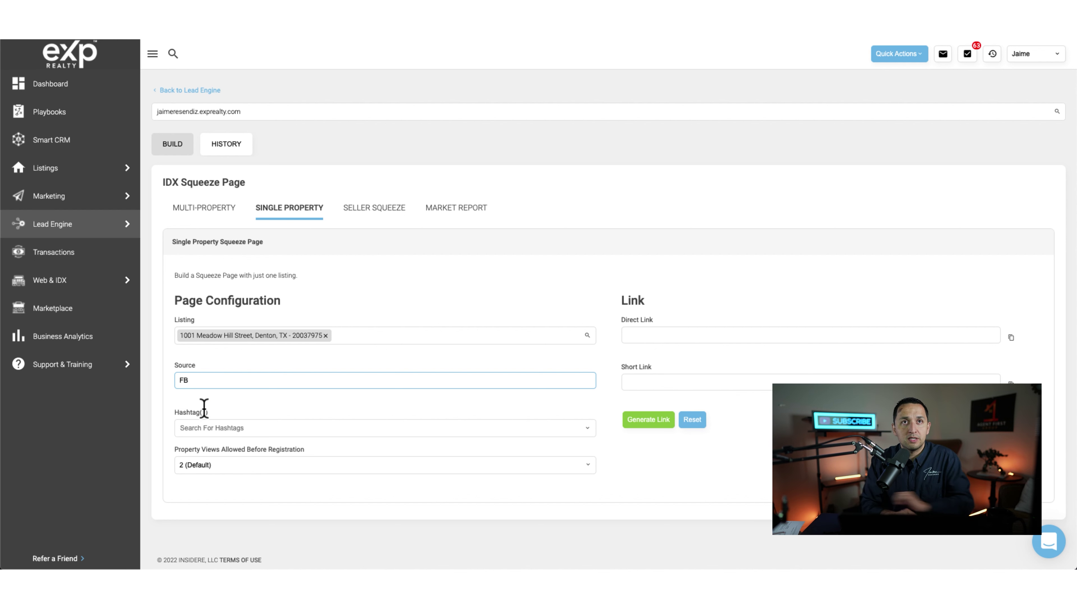
left_click(216, 426)
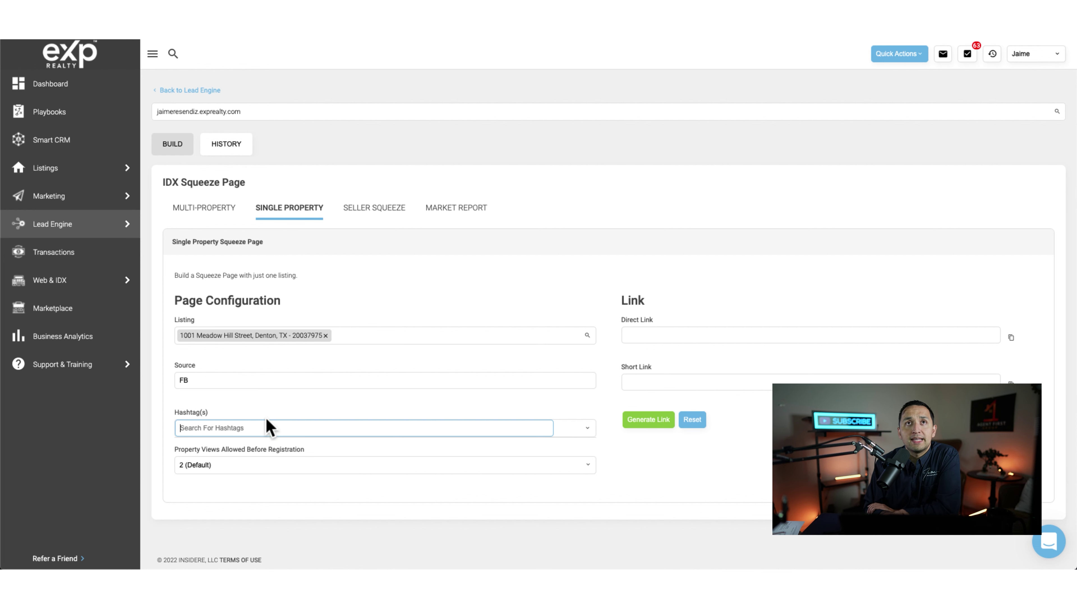
left_click(251, 465)
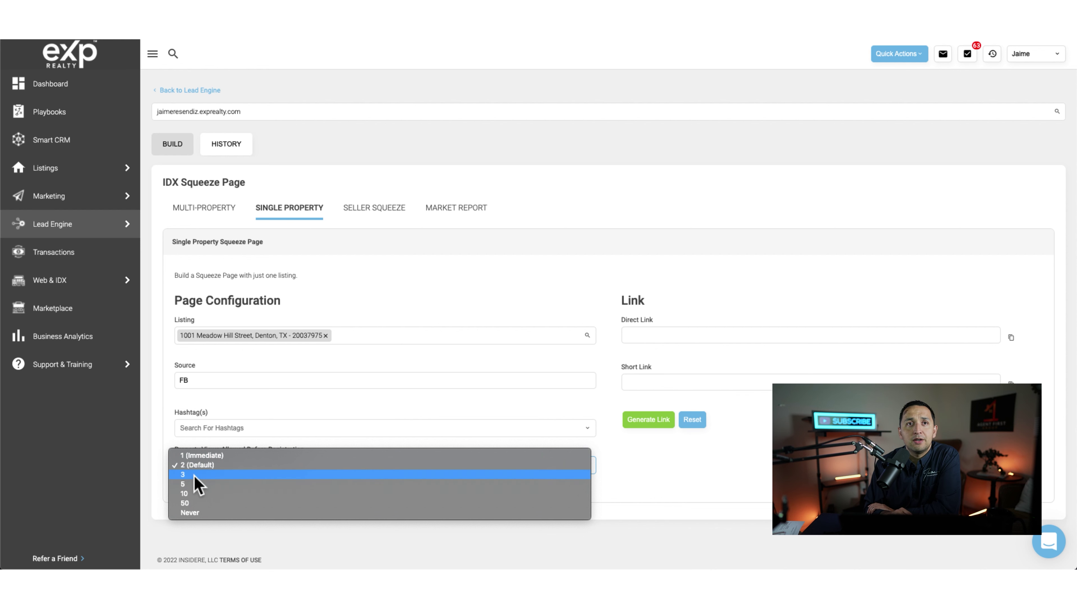
left_click(199, 513)
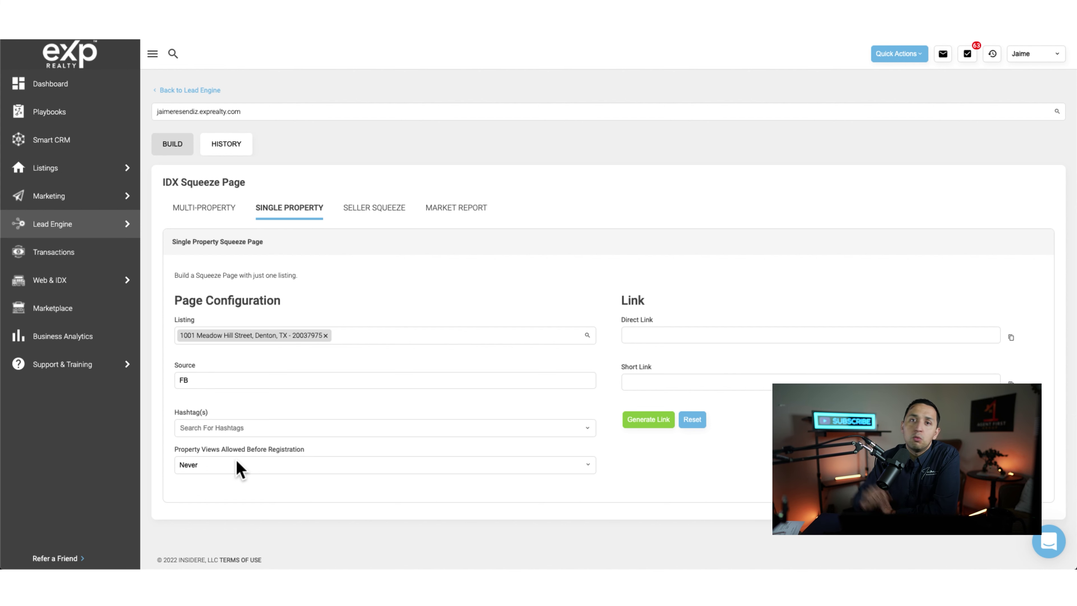
Step: Generate the squeeze link and flip through four photos in the enlarged listing view
left_click(656, 424)
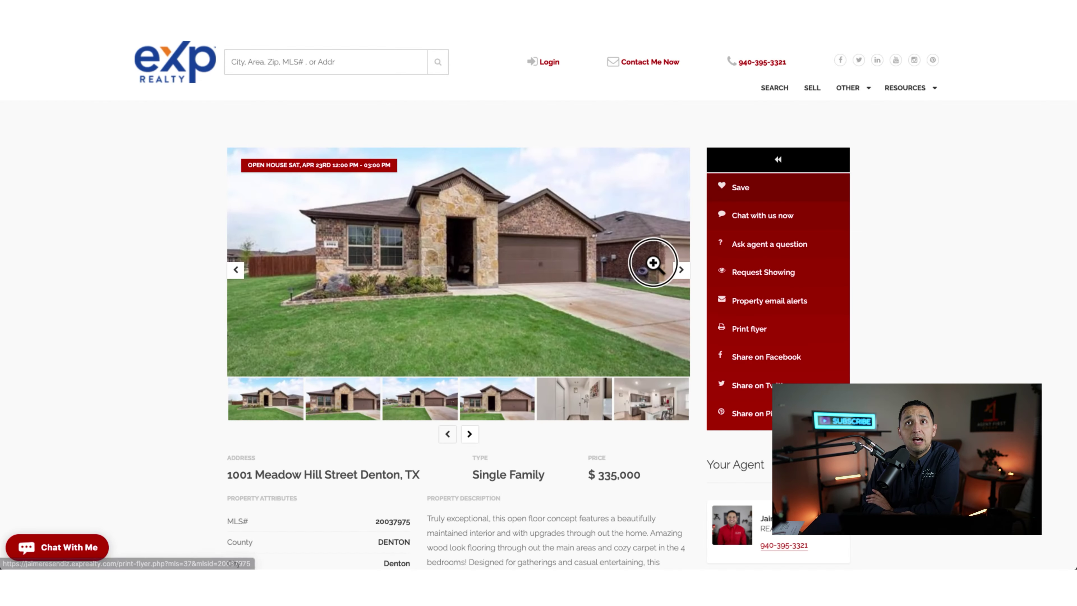
left_click(656, 260)
left_click(1054, 297)
left_click(1054, 299)
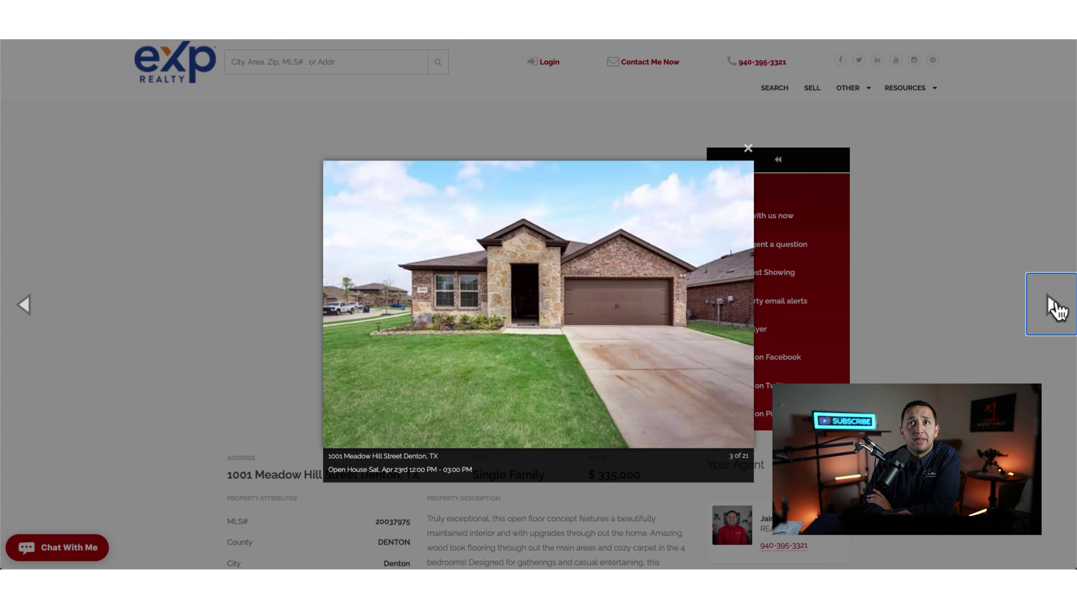
left_click(1034, 299)
left_click(1035, 301)
left_click(941, 349)
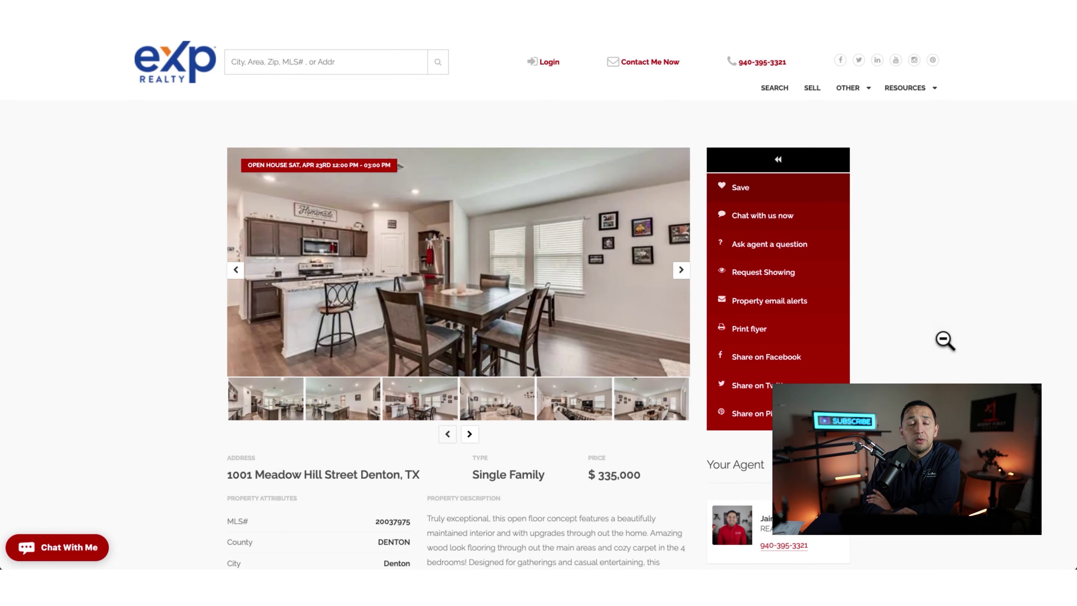
Step: Scroll the listing page and step back through photos to the first exterior shot
scroll(946, 348, "down", 1)
scroll(946, 347, "down", 4)
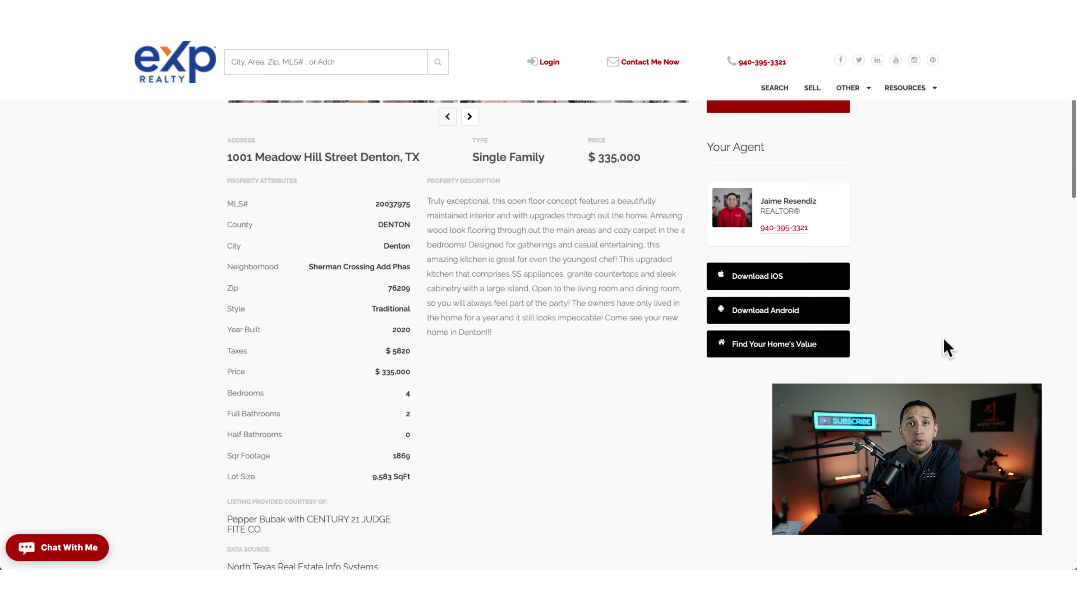
scroll(946, 348, "up", 5)
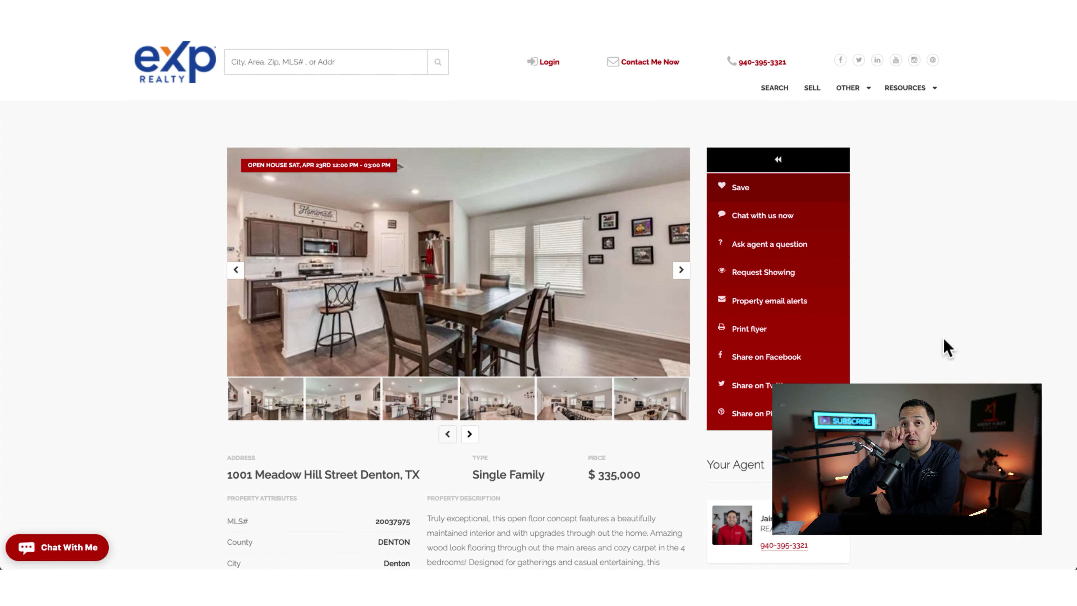
left_click(235, 269)
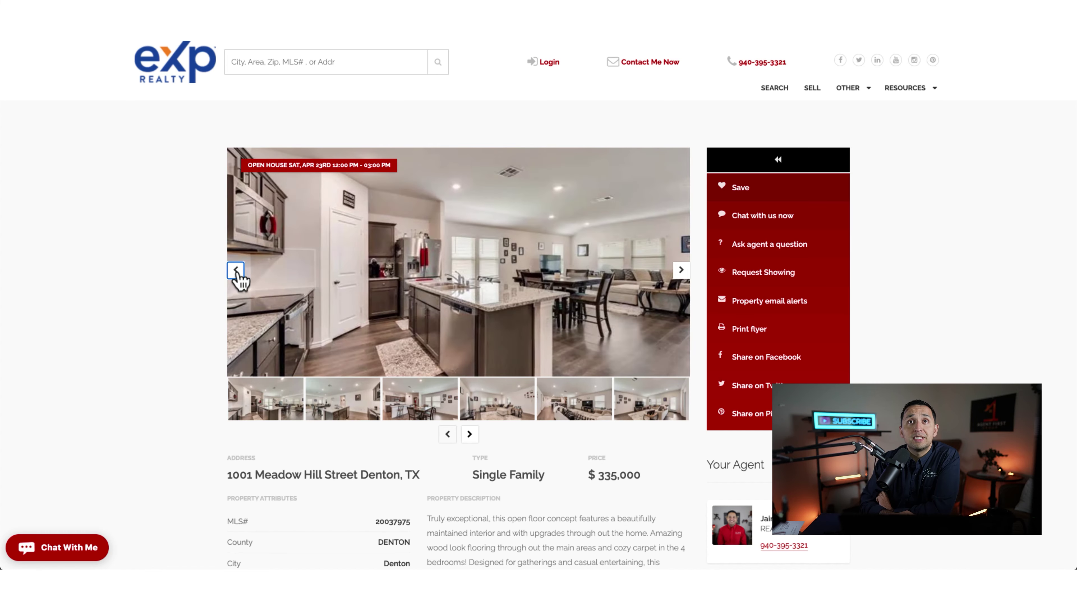
left_click(236, 269)
left_click(267, 403)
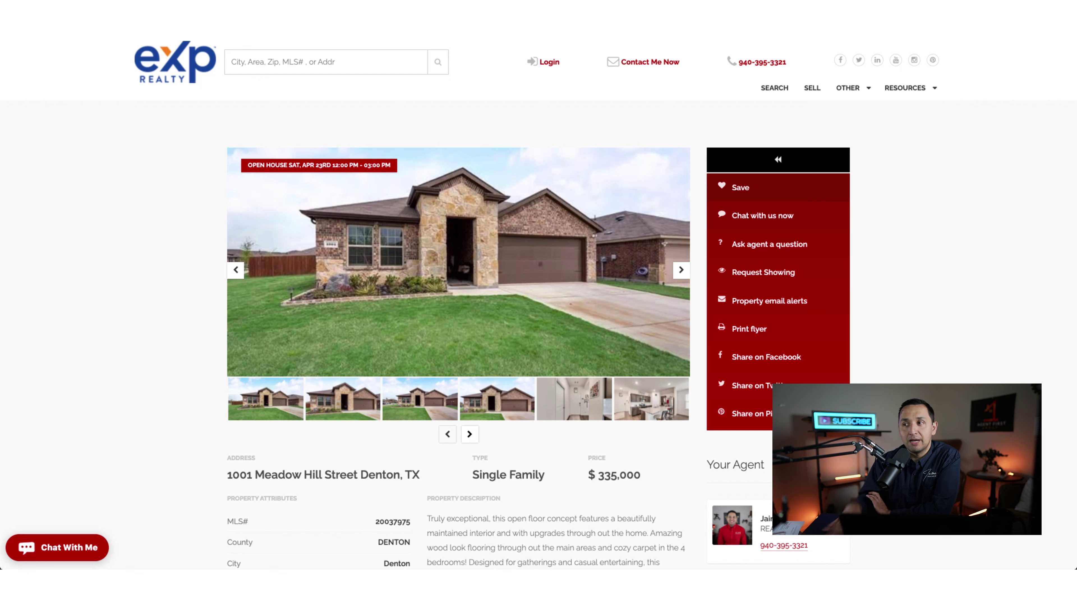
scroll(539, 336, "down", 5)
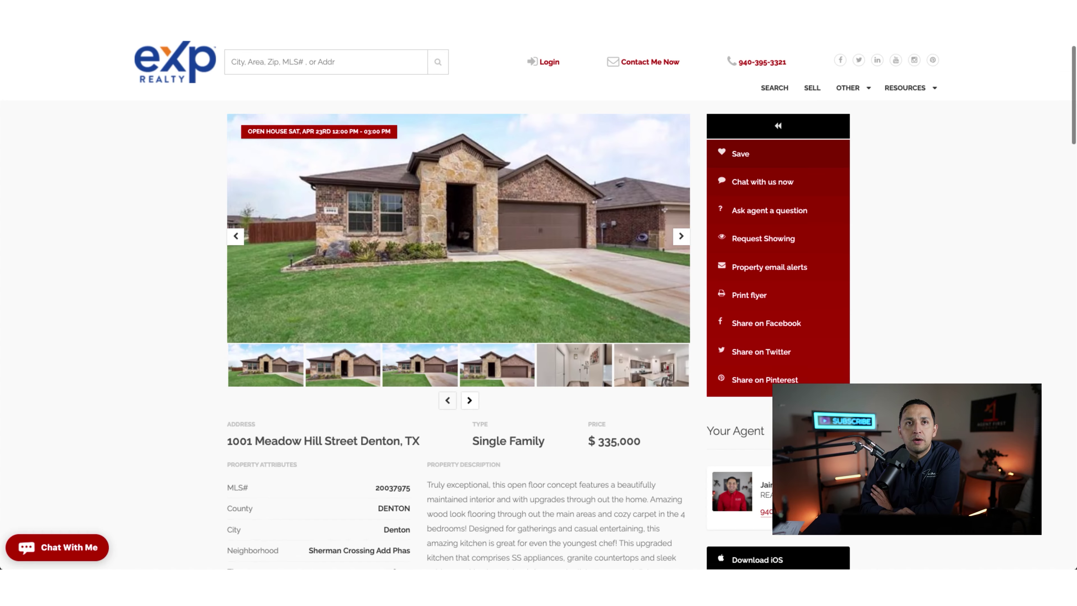
scroll(539, 335, "up", 5)
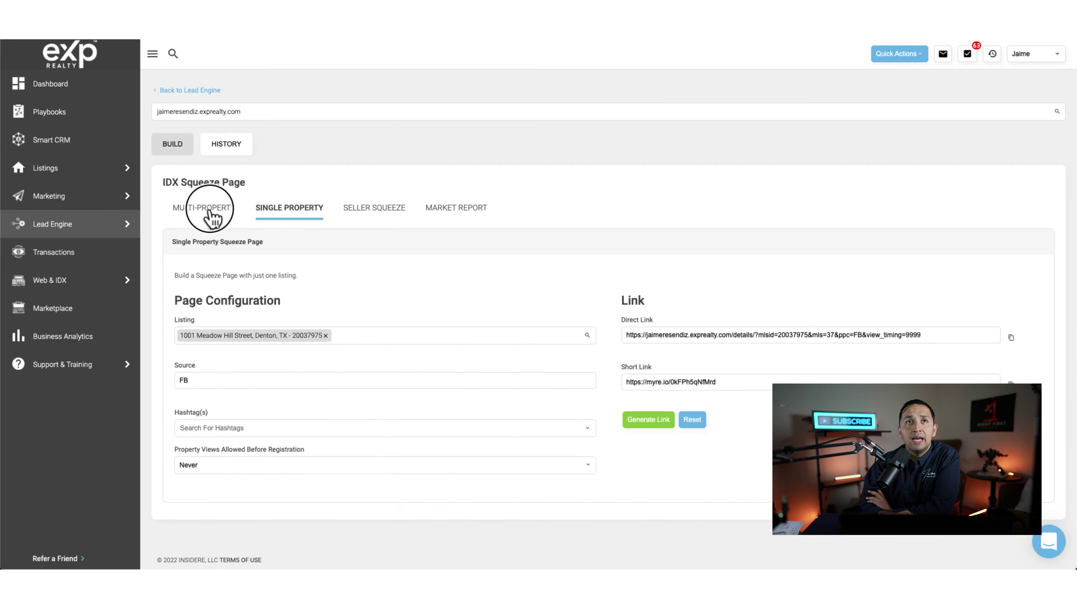
left_click(212, 214)
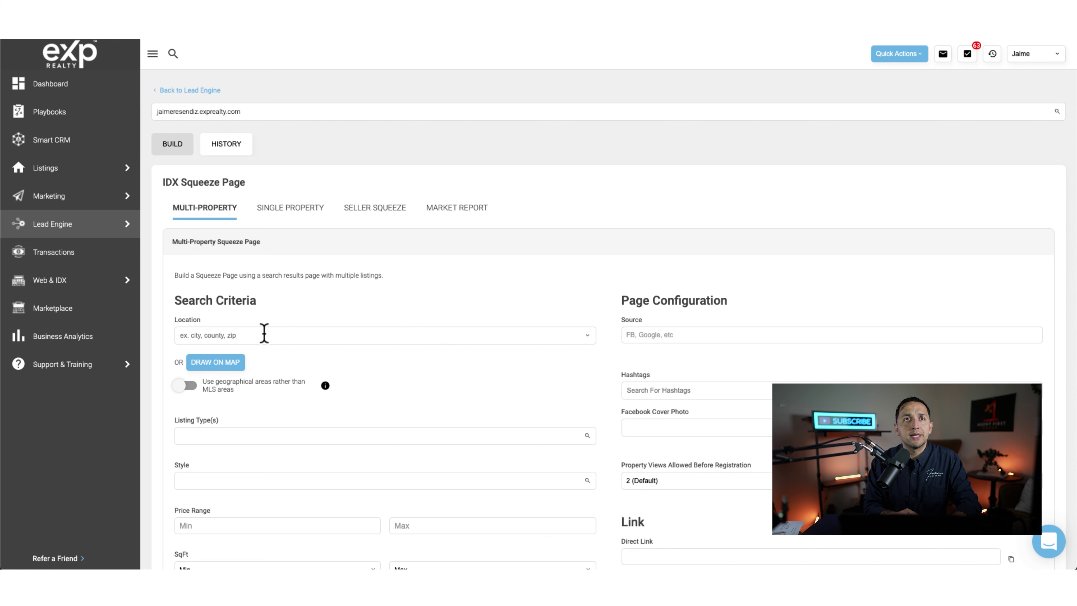
Step: Set the Multi-Property search location to County: Tarrant, TX
left_click(306, 335)
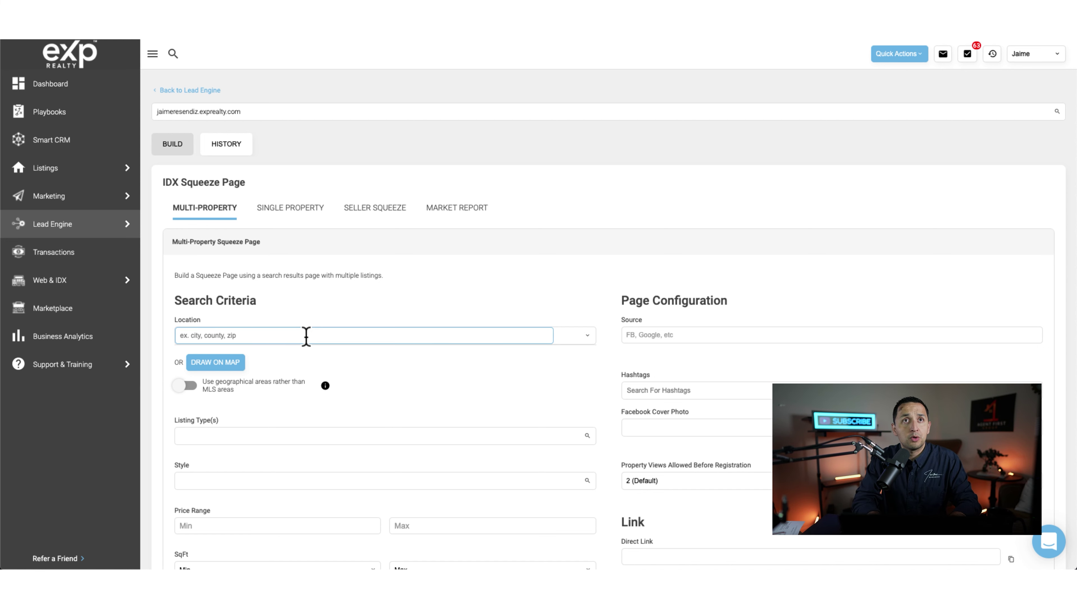
type("tarrant")
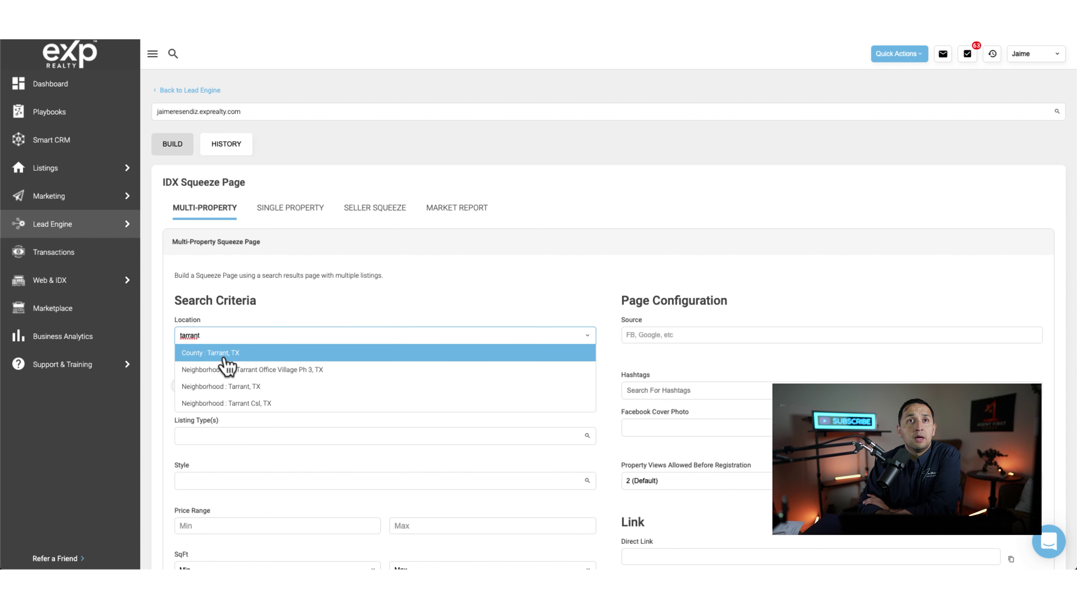
left_click(224, 355)
scroll(274, 356, "down", 1)
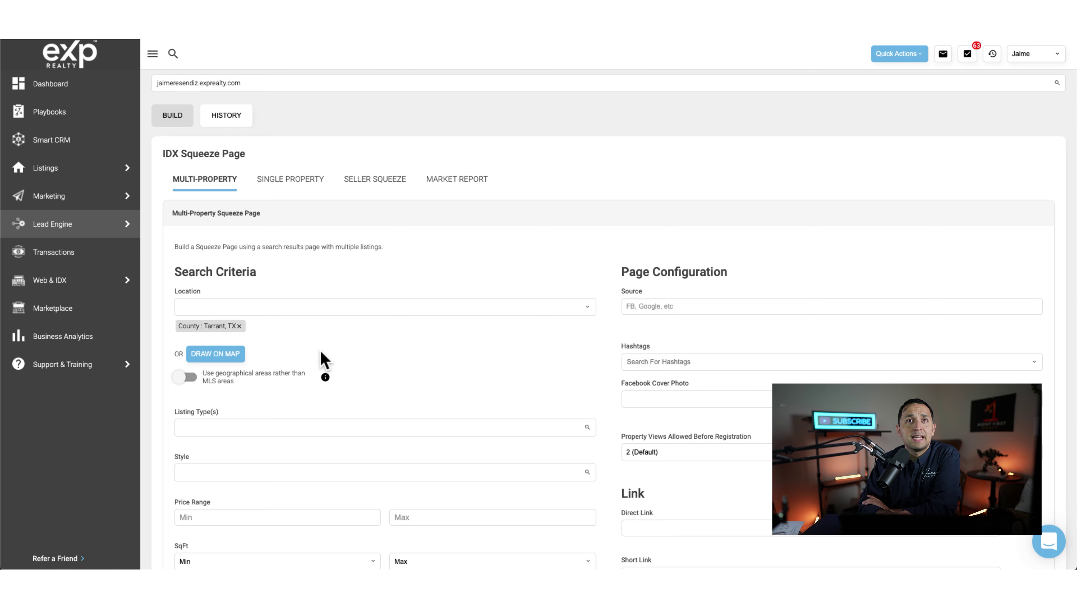
scroll(320, 354, "down", 1)
scroll(322, 357, "down", 1)
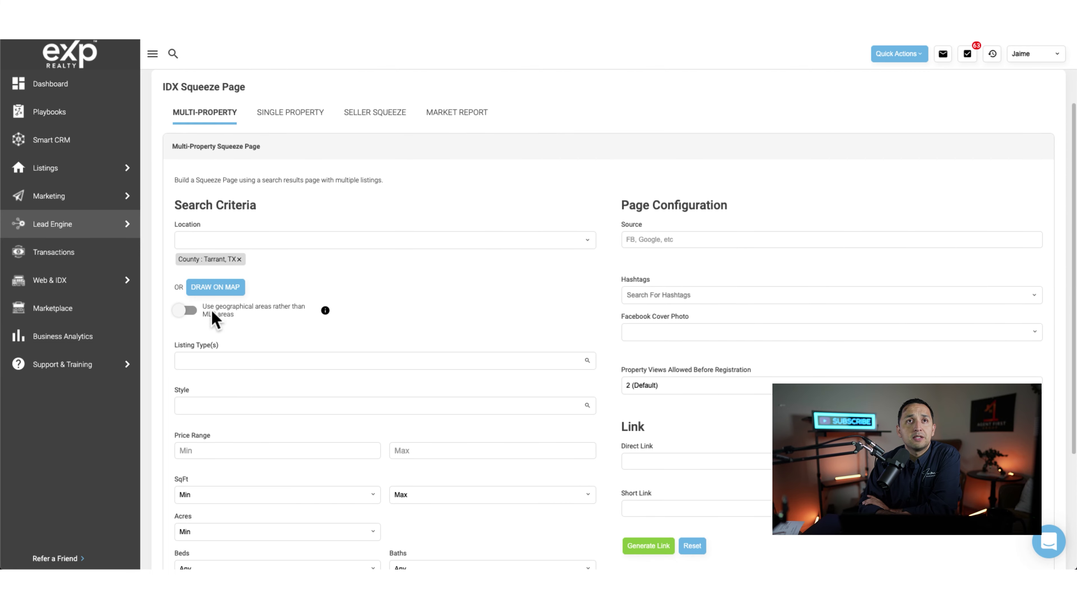
Step: Zoom the polygon map out toward Dallas and close it without drawing an area
left_click(215, 291)
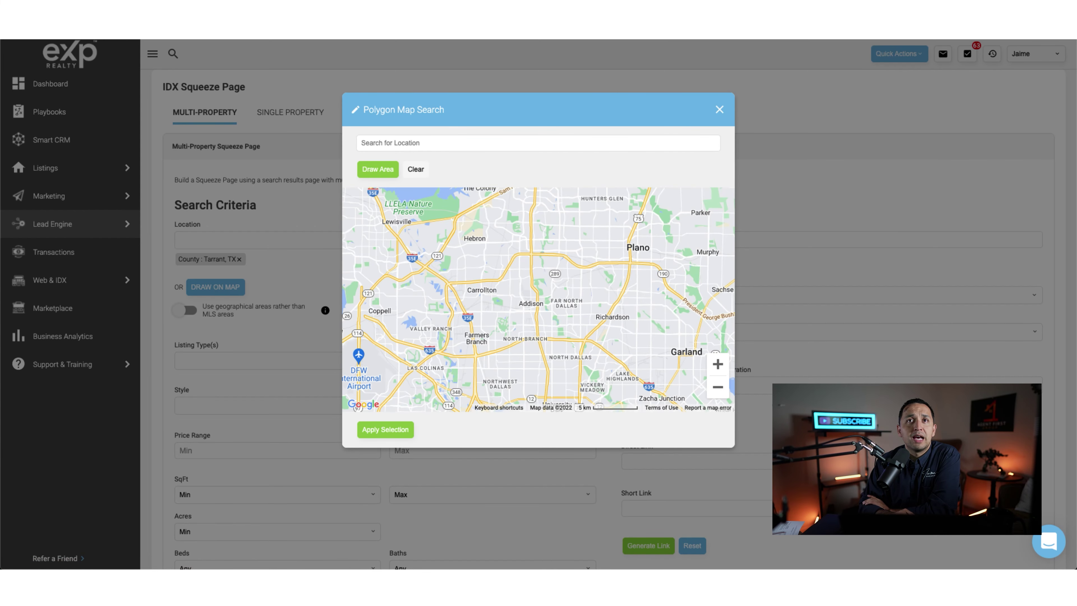
left_click(717, 387)
left_click(717, 387)
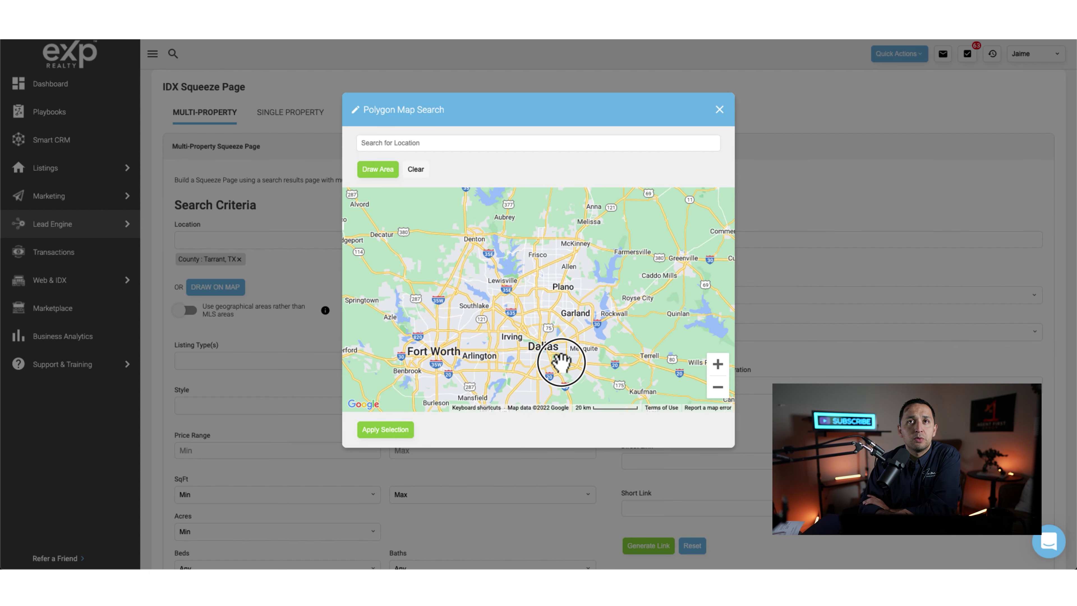
left_click_drag(561, 364, 562, 326)
left_click(719, 110)
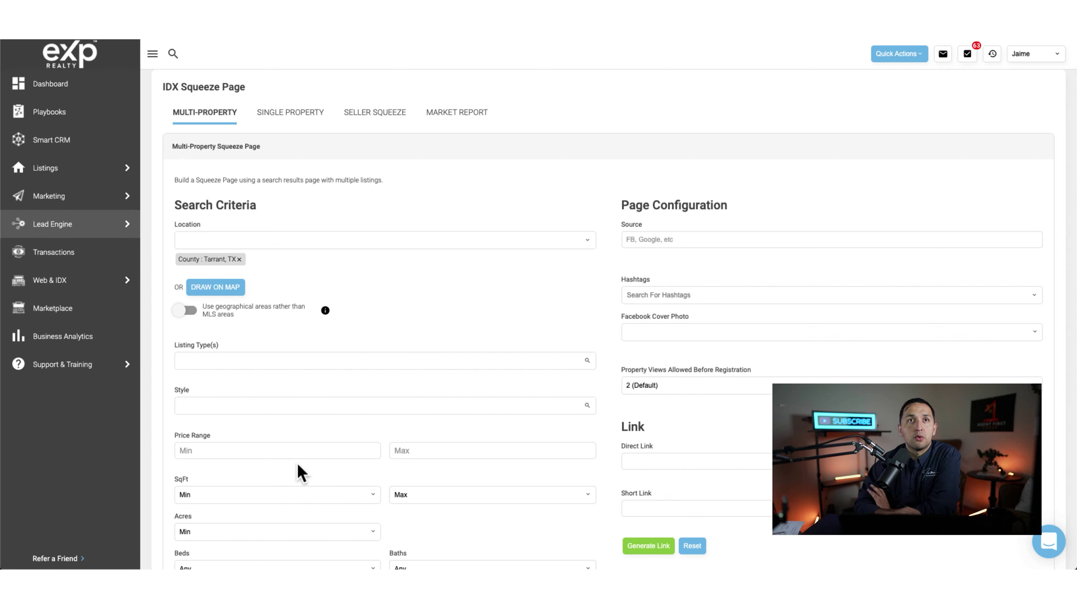
Step: Choose Coming Soon from the Listing Type(s) dropdown
left_click(270, 361)
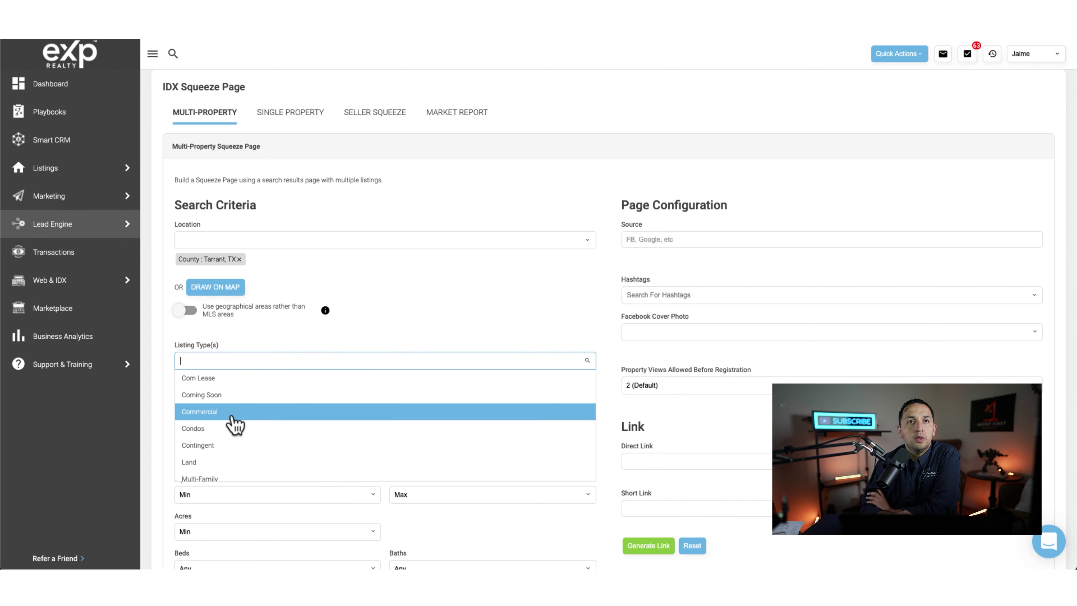
scroll(234, 424, "down", 2)
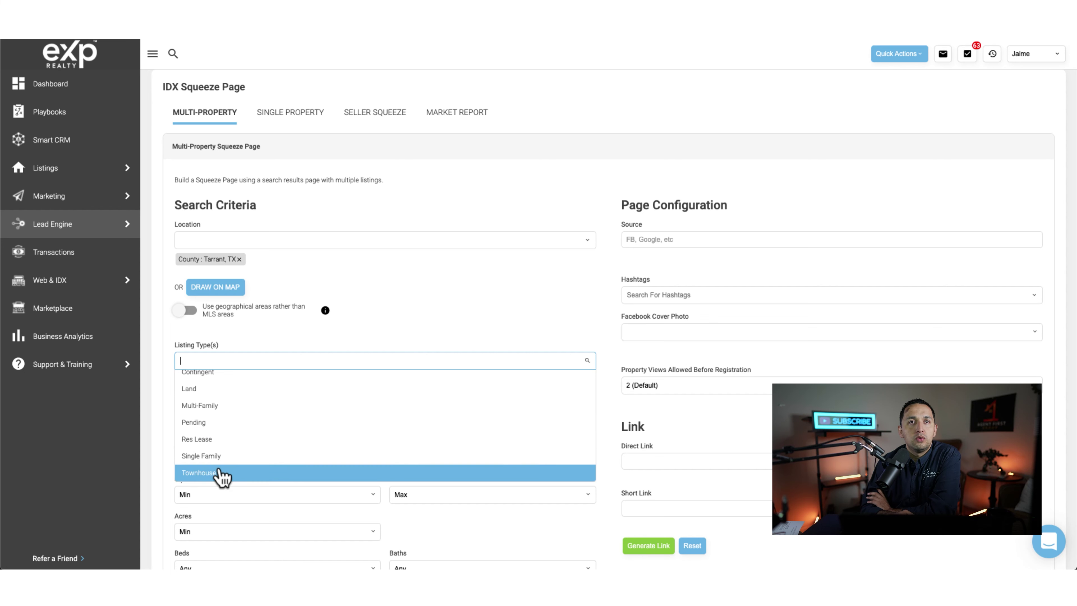
scroll(218, 425, "up", 2)
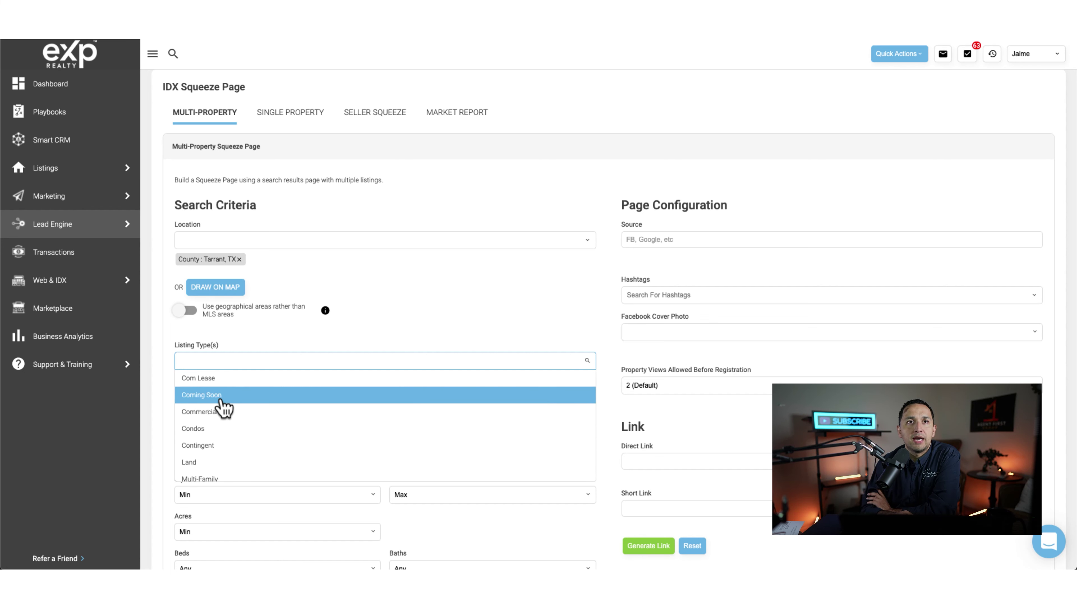
left_click(224, 407)
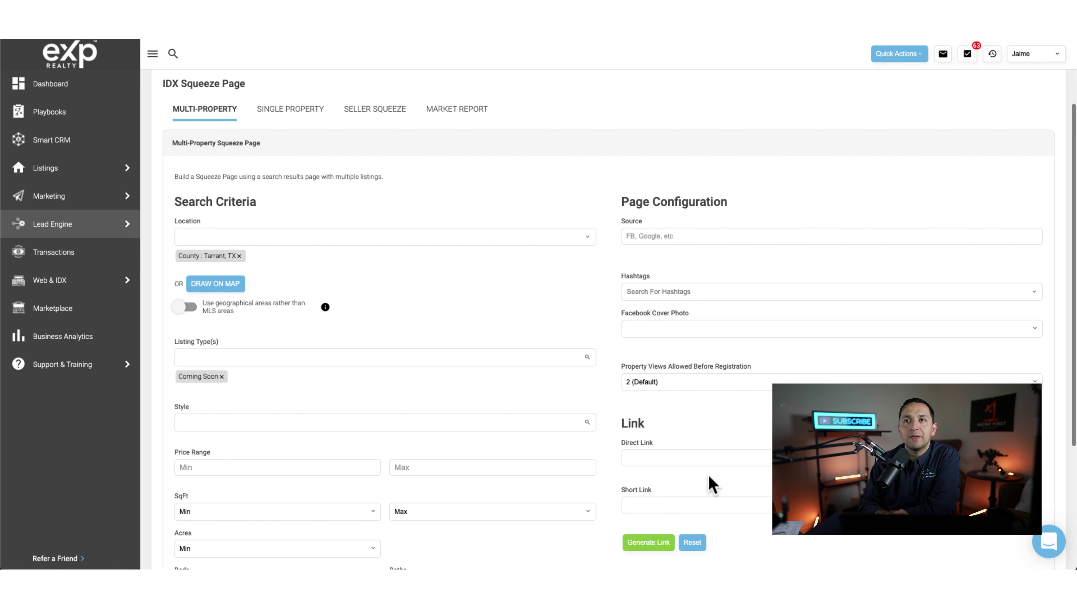
scroll(709, 481, "down", 1)
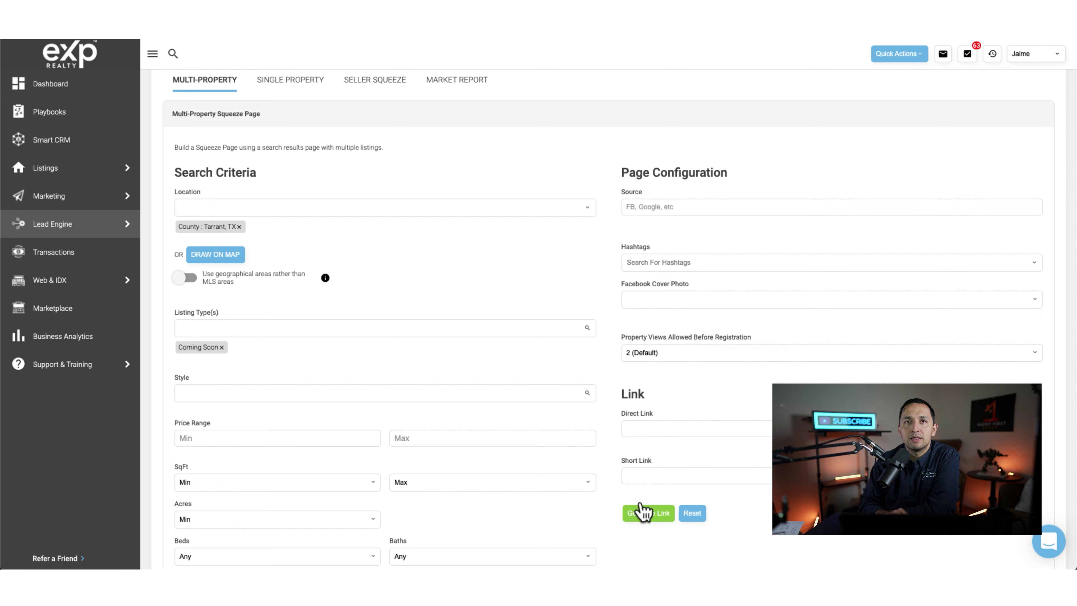
Step: Generate the links, then change the criteria to Single Family listings in Spanish style
left_click(648, 514)
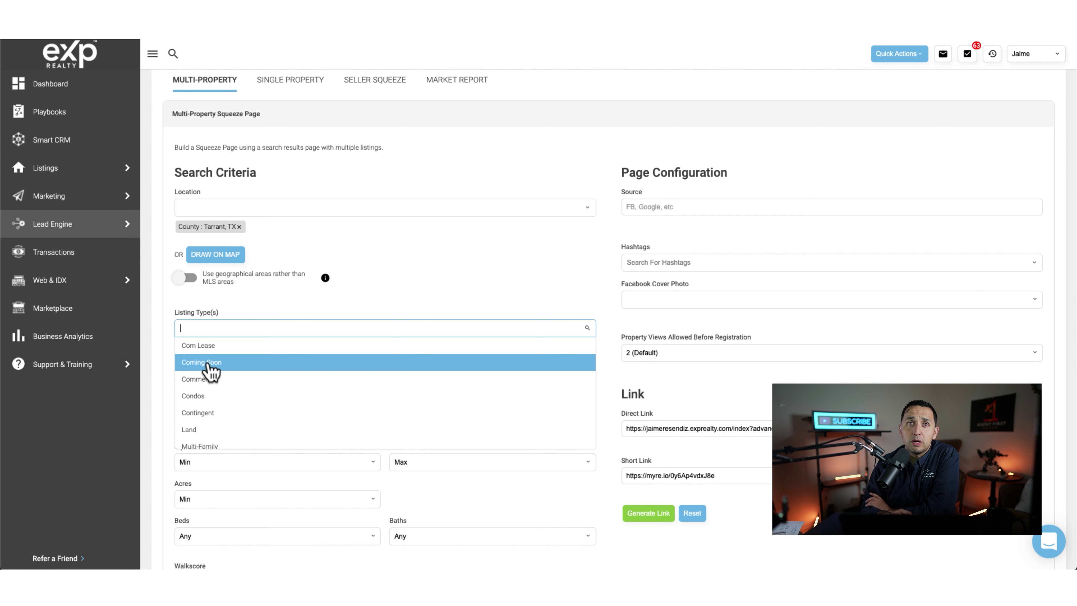
scroll(209, 373, "down", 2)
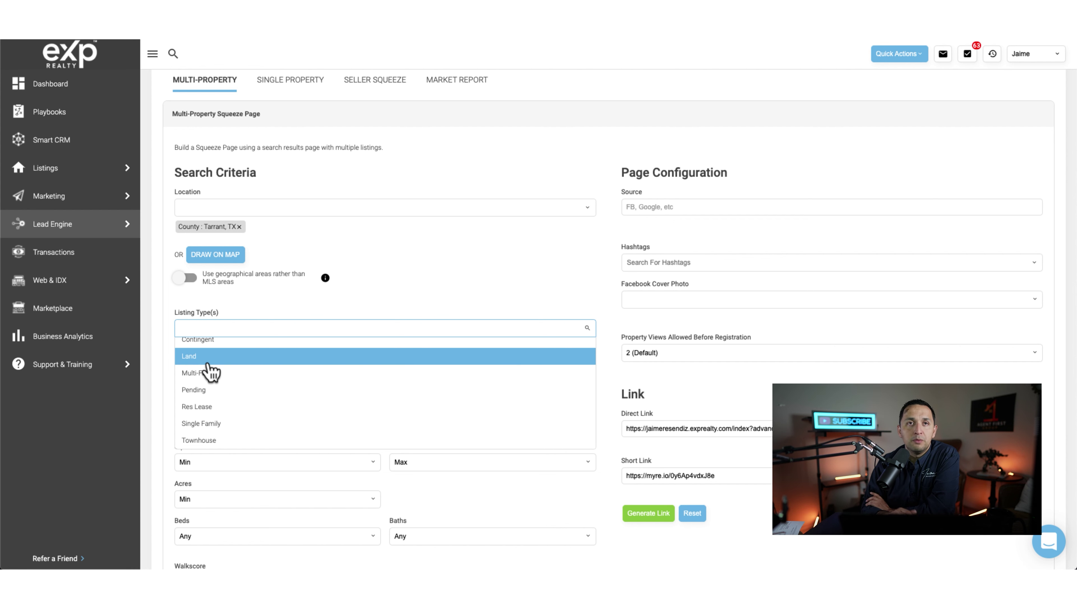
left_click(218, 424)
left_click(220, 393)
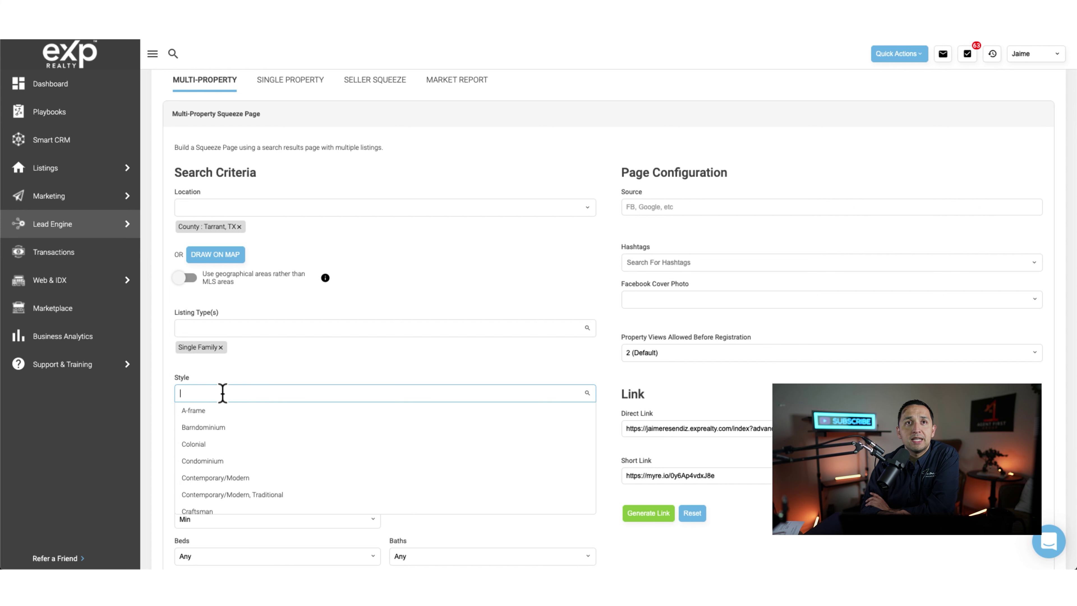
scroll(223, 508, "down", 2)
scroll(225, 509, "down", 5)
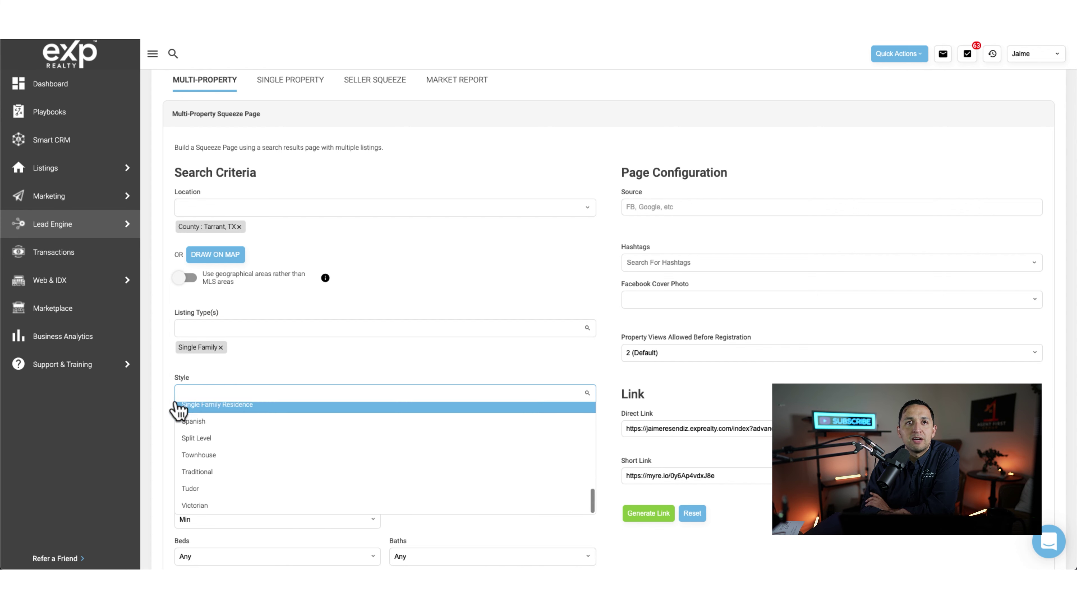
left_click(158, 360)
scroll(214, 433, "down", 2)
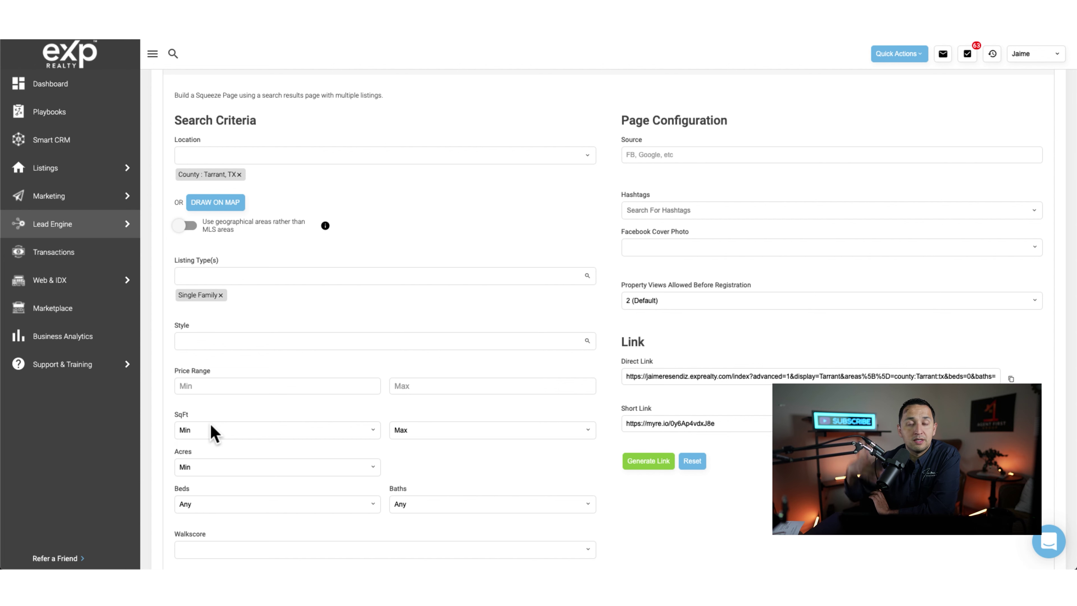
left_click(232, 343)
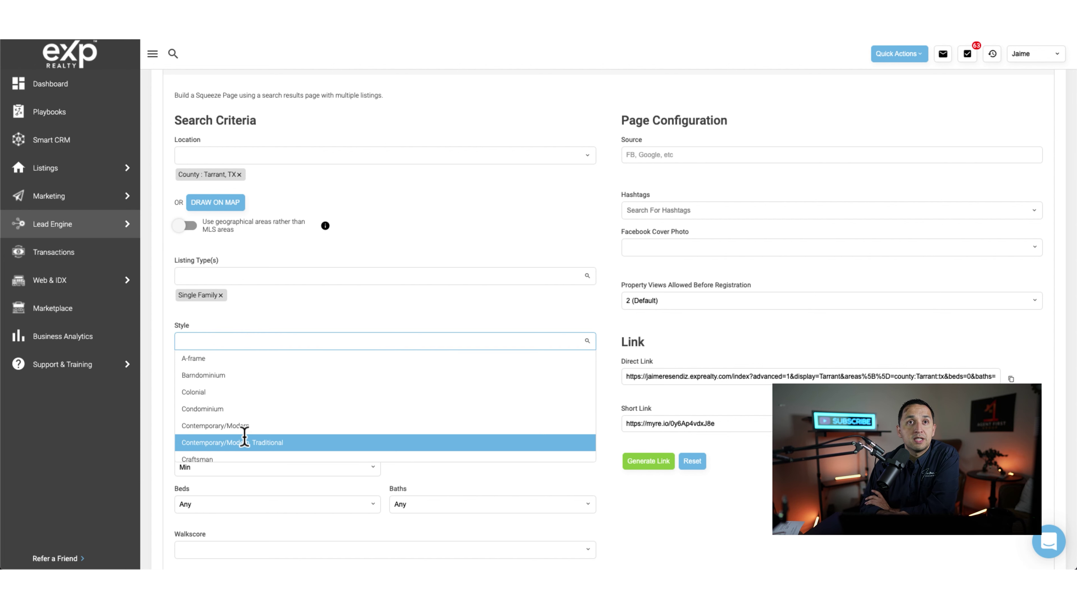
scroll(243, 441, "down", 5)
scroll(247, 445, "down", 5)
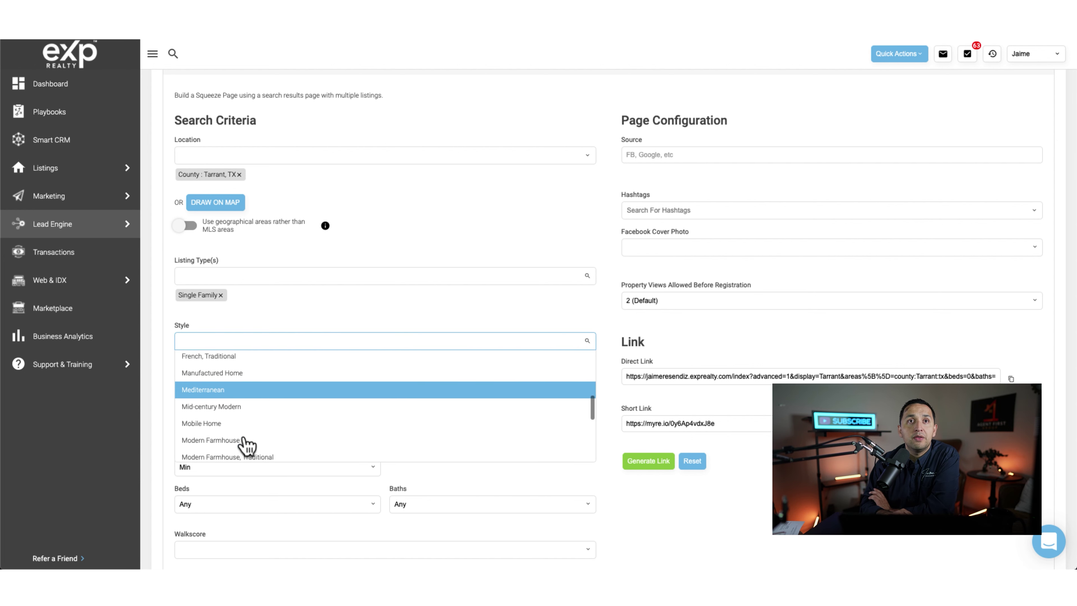
scroll(248, 444, "down", 1)
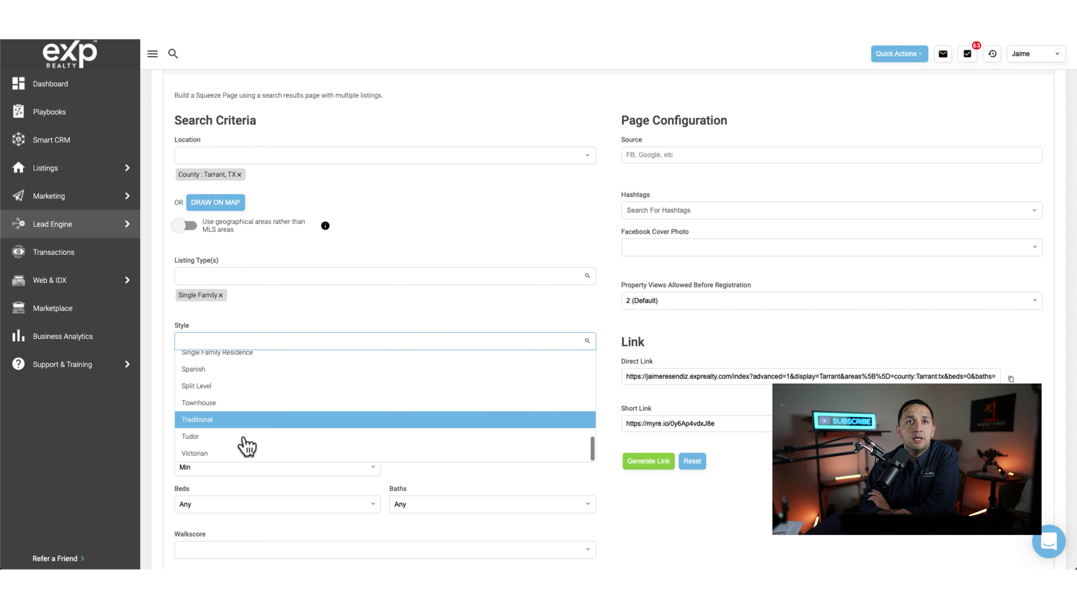
left_click(204, 374)
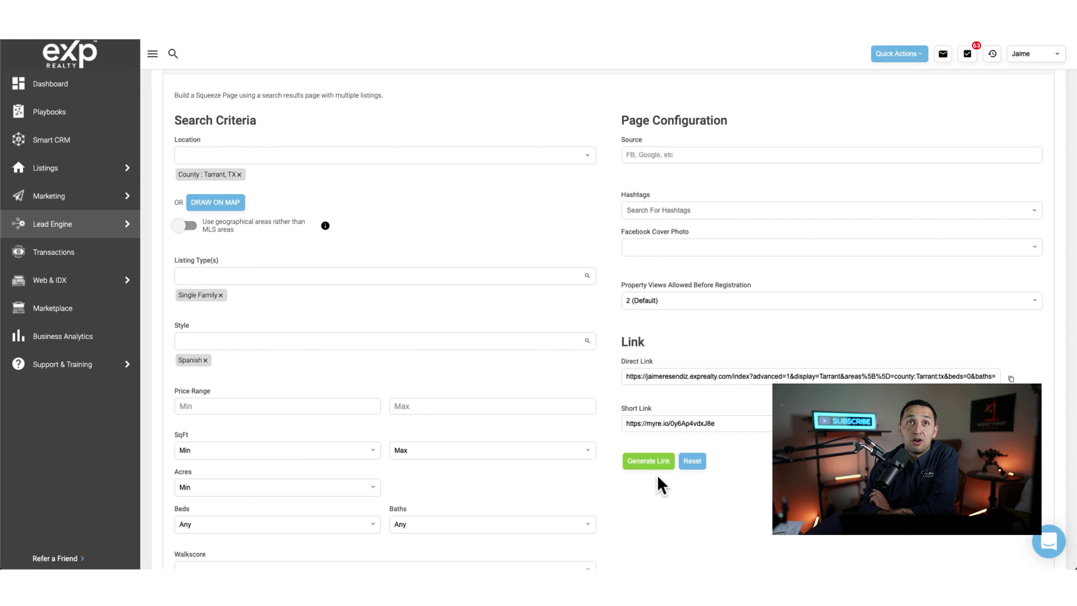
left_click(648, 463)
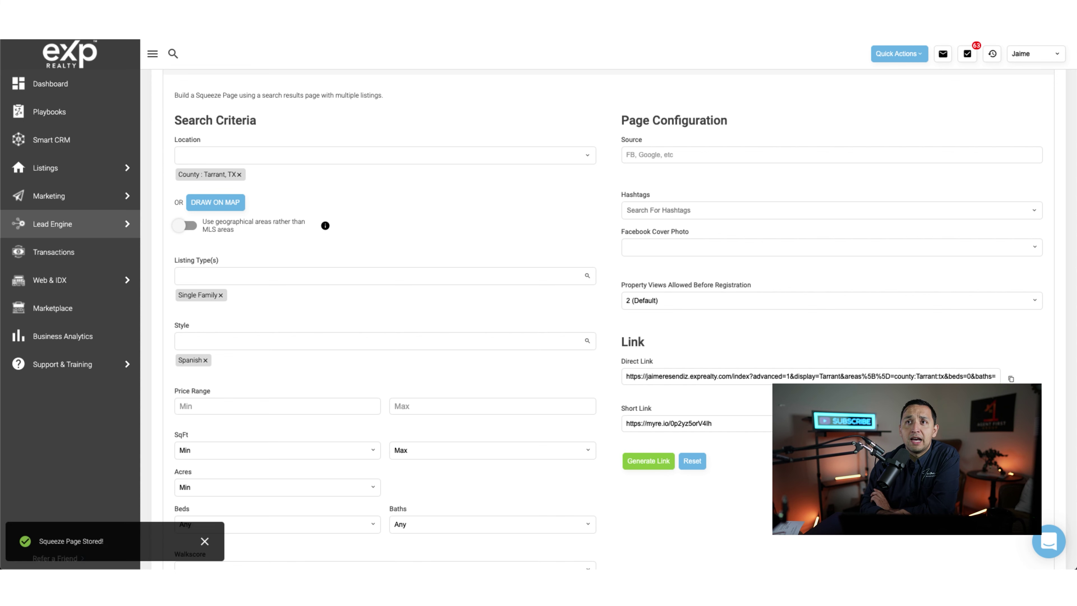
left_click(1010, 424)
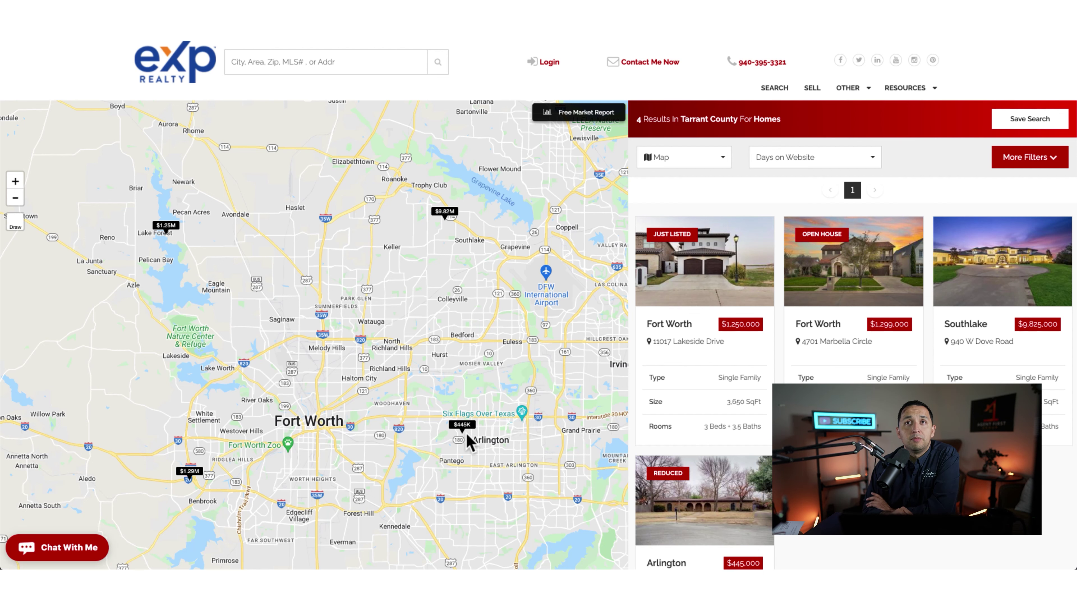
left_click(444, 214)
left_click(443, 221)
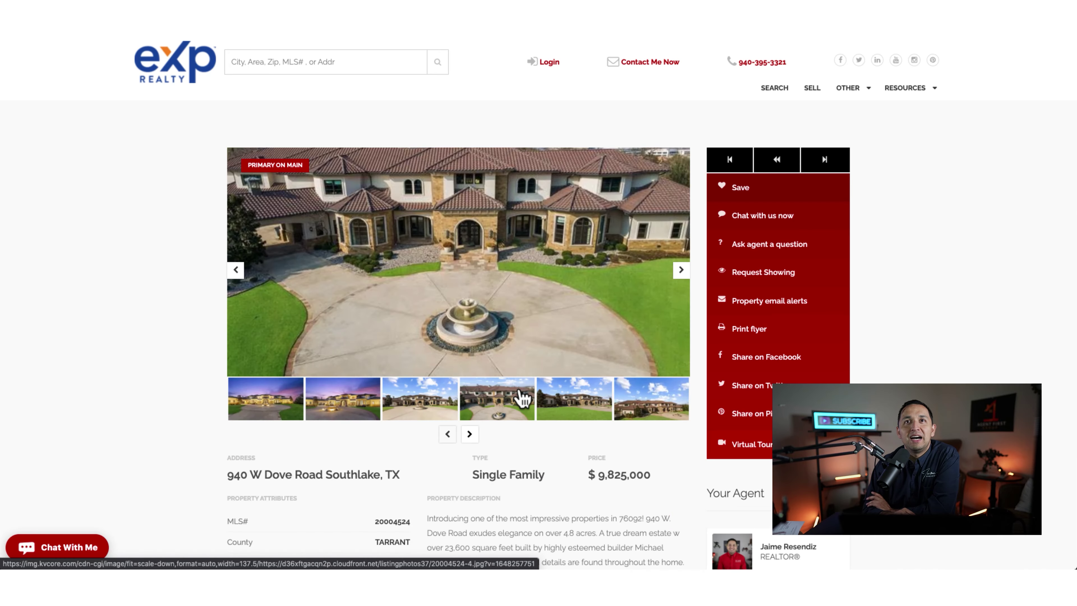
left_click(653, 414)
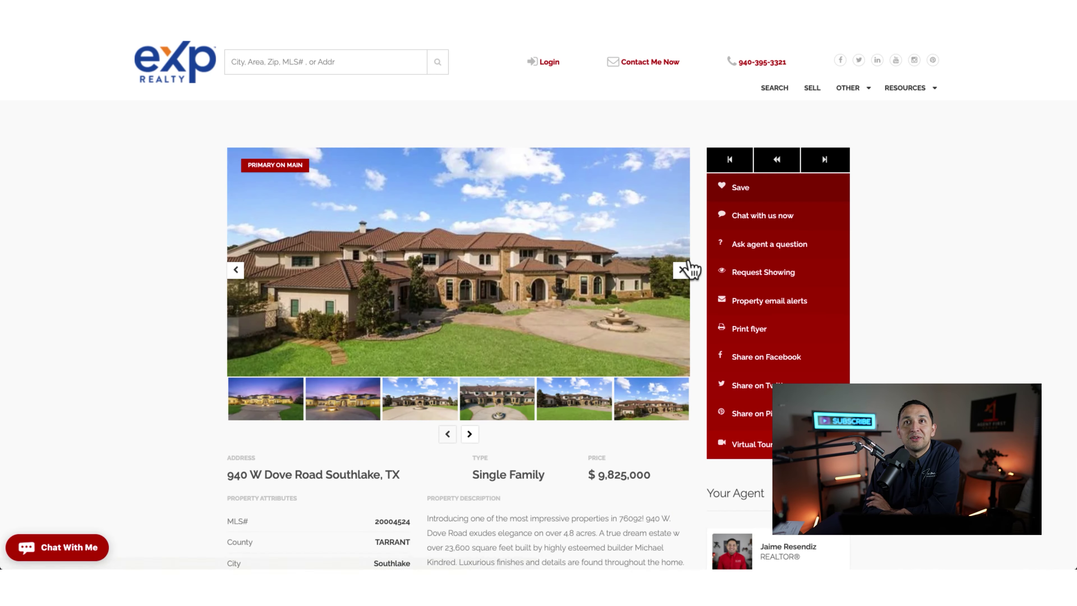
left_click(682, 269)
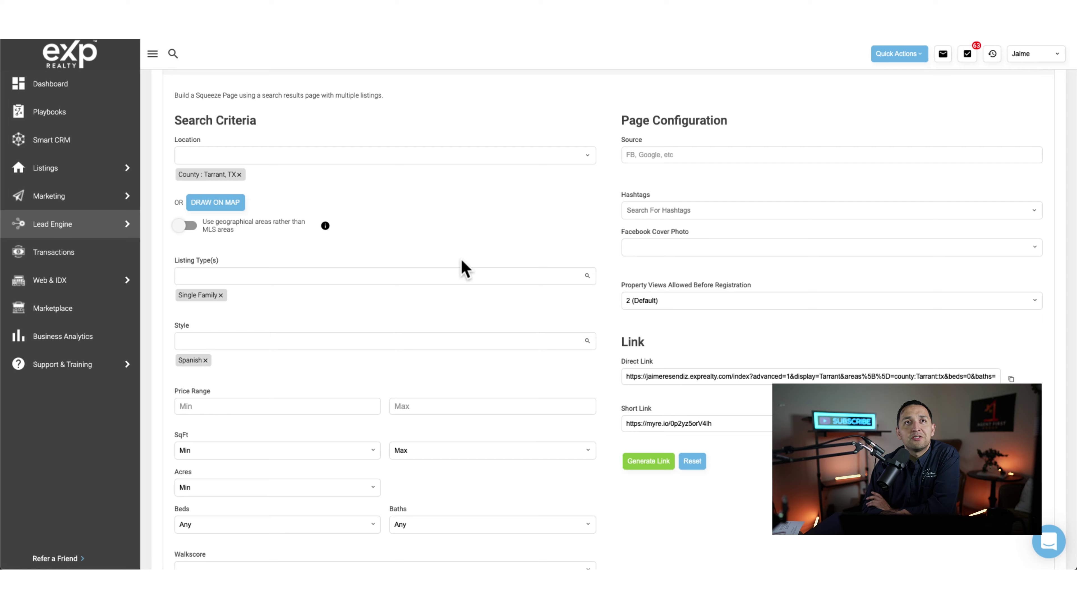
scroll(462, 260, "down", 1)
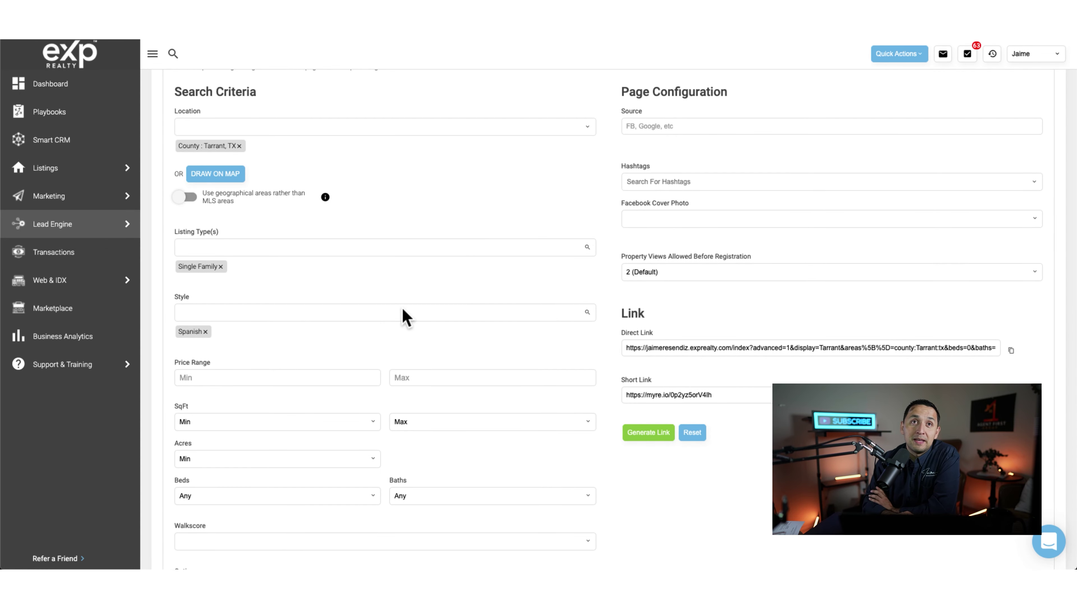
Step: Begin entering the lead source with 'F' and move on to the hashtags field
scroll(377, 326, "down", 1)
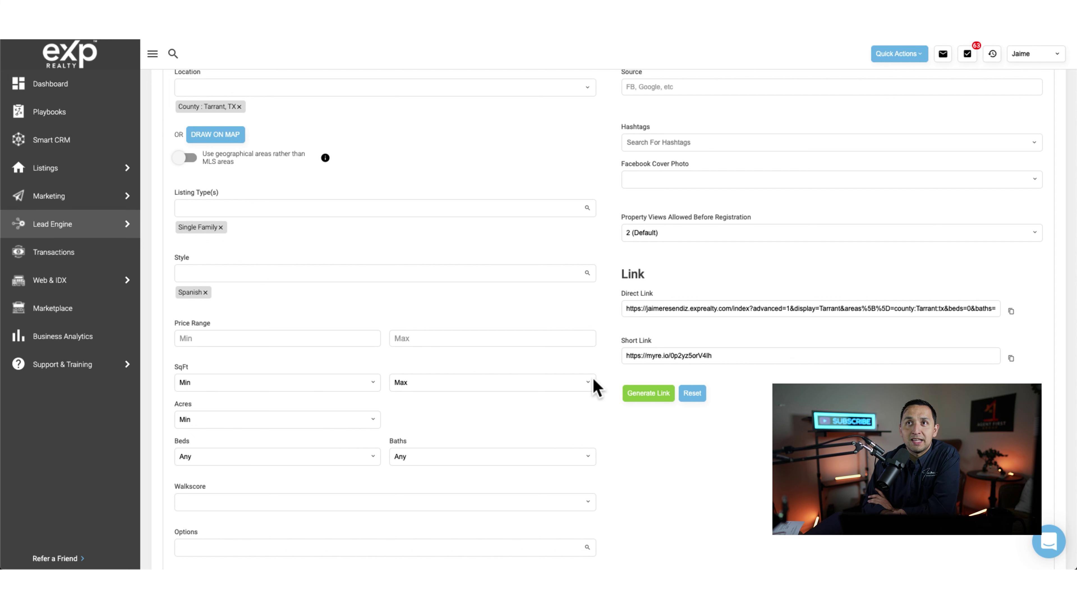
scroll(595, 385, "down", 2)
scroll(498, 266, "up", 5)
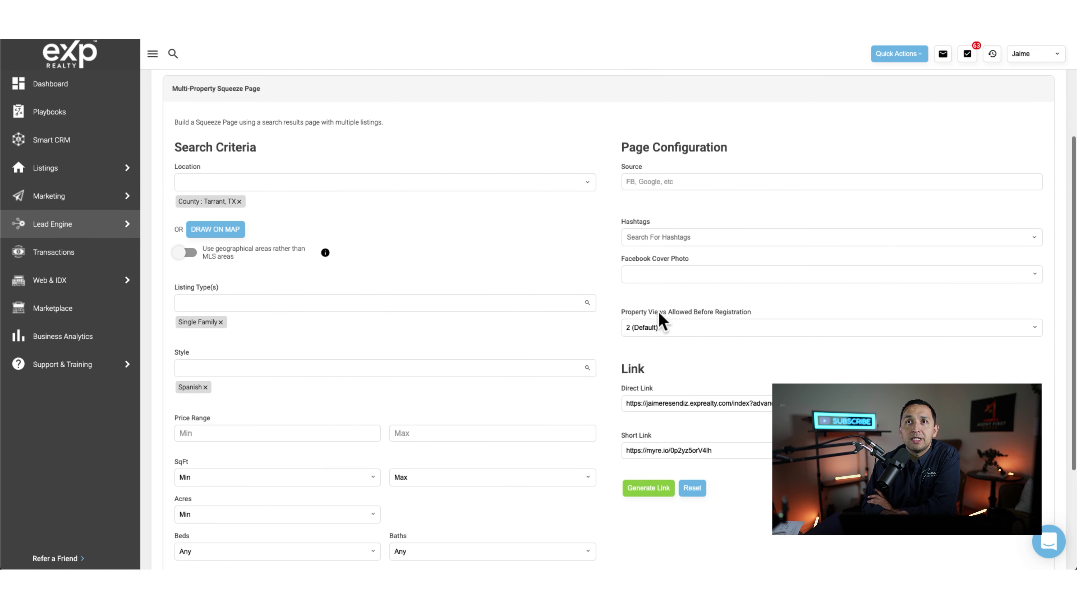
left_click(641, 181)
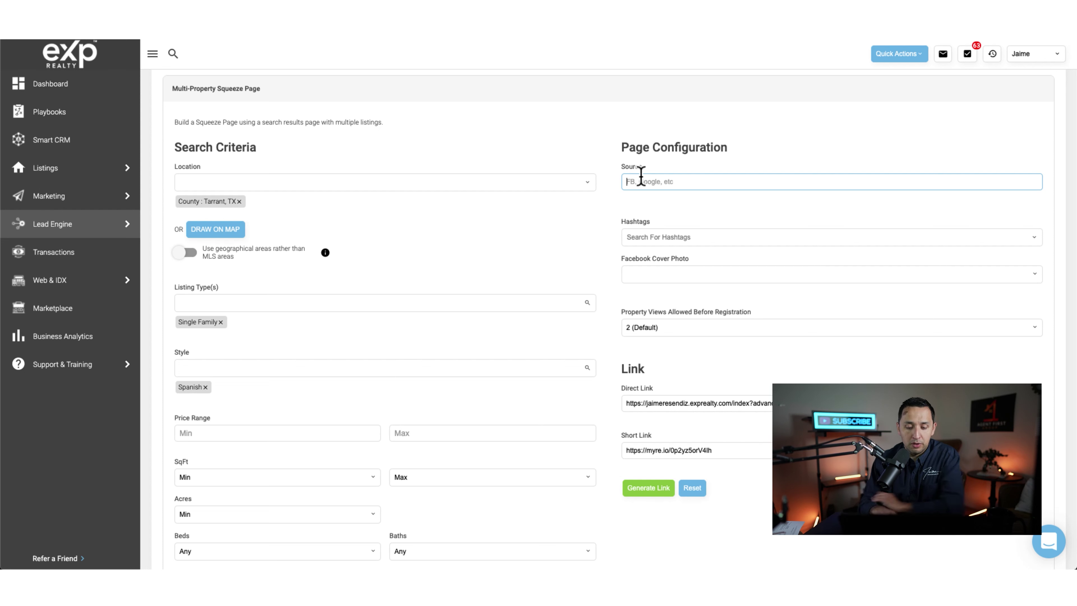
type("FB")
left_click(678, 237)
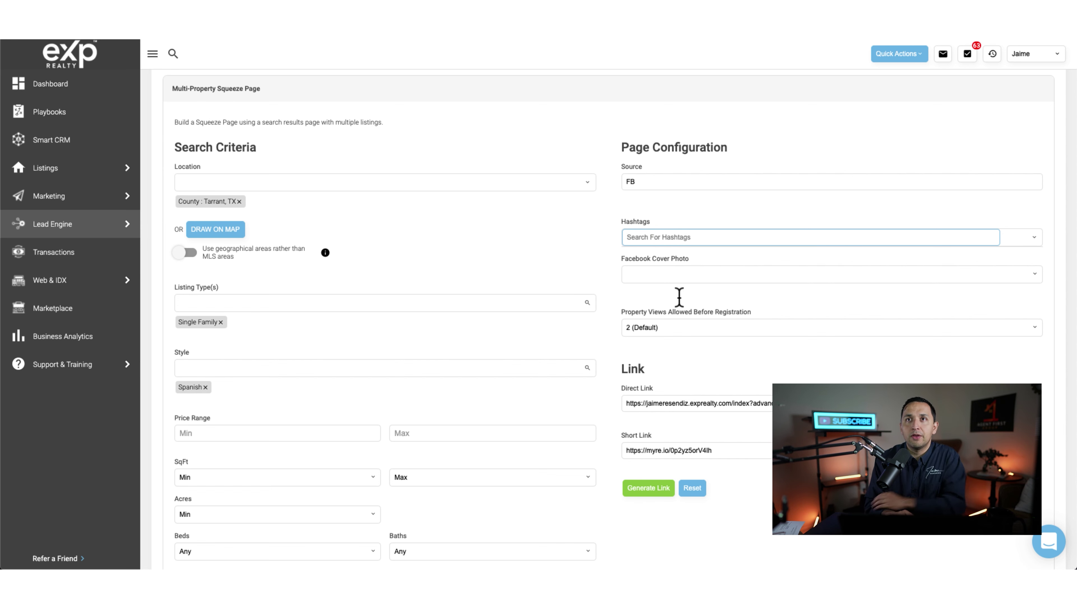
Step: Set property views before registration to 1 (Immediate) and generate the squeeze page link
left_click(662, 316)
left_click(660, 321)
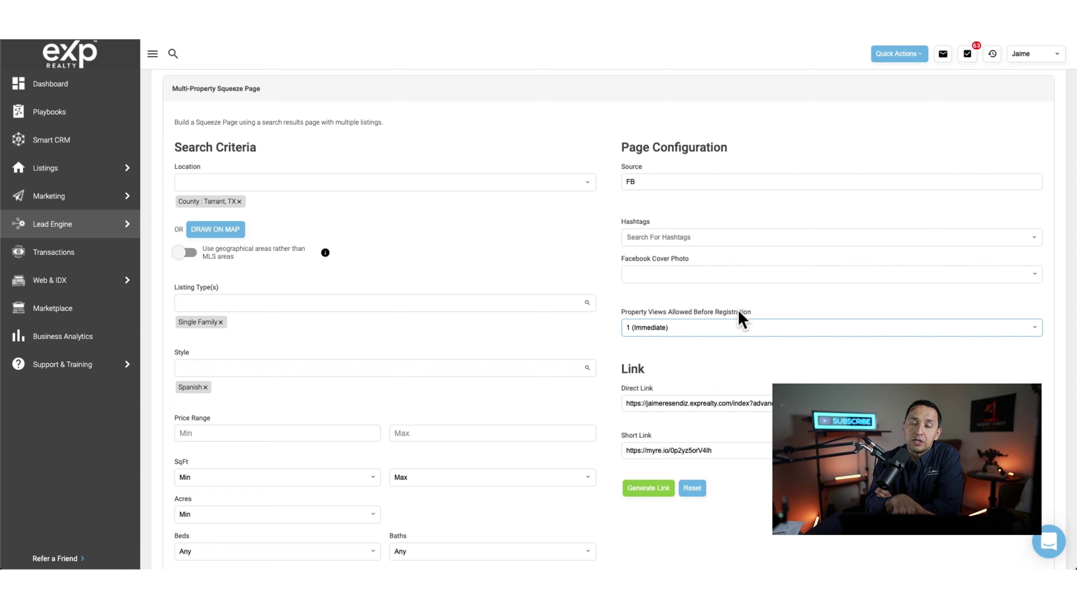
left_click(667, 332)
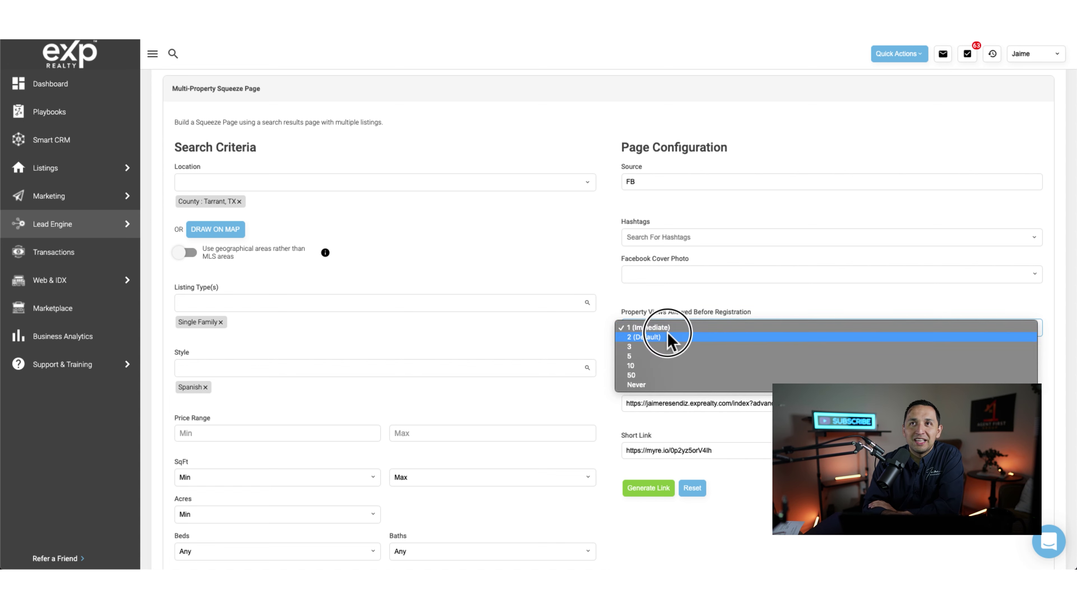
left_click(652, 331)
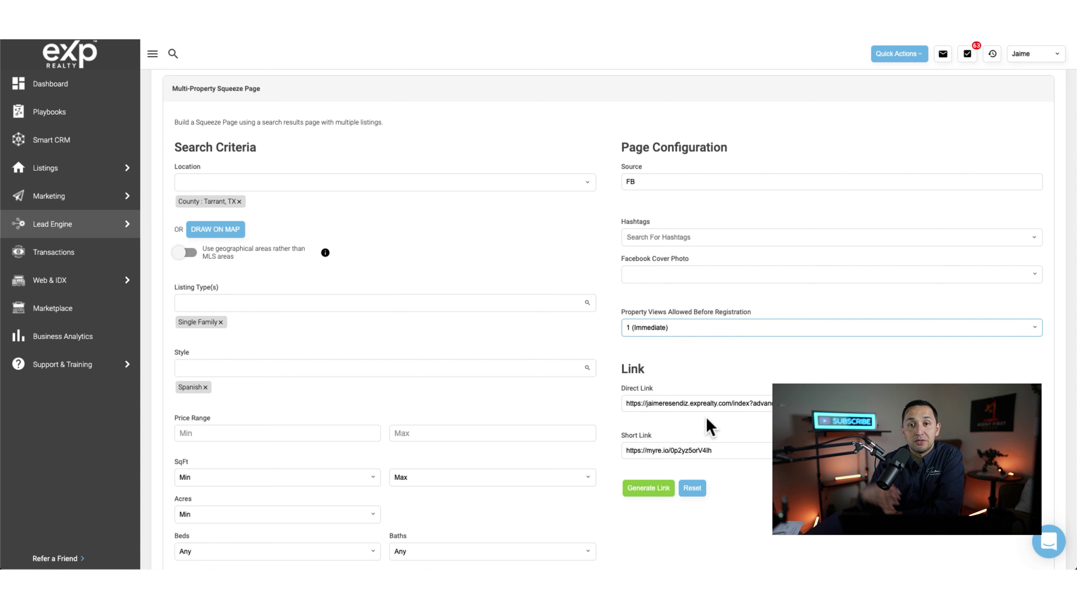
left_click(648, 488)
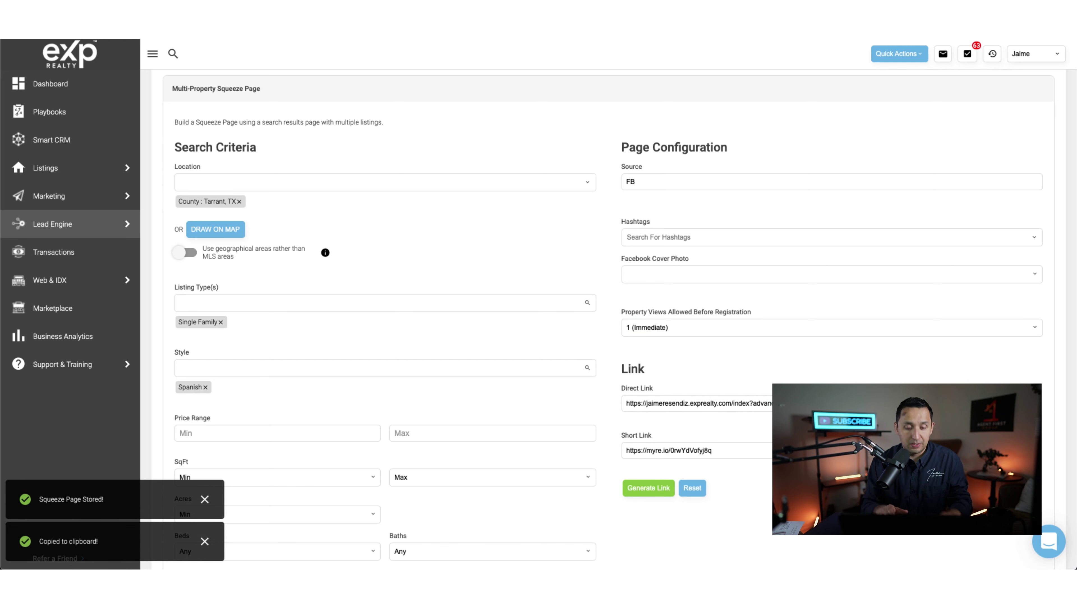
key("super+shift+n")
key("super+v")
key("Return")
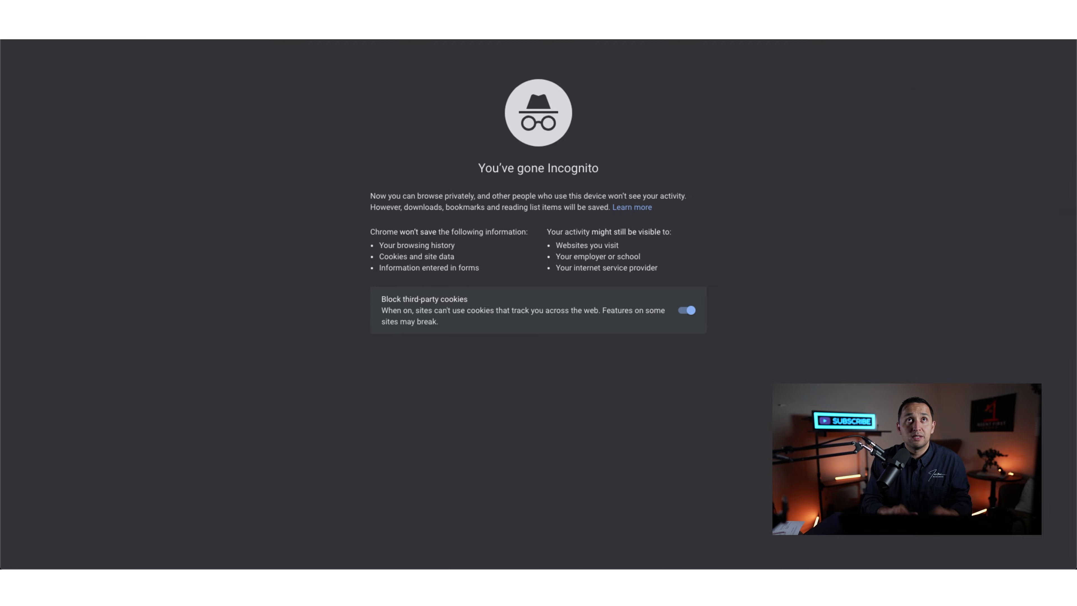
left_click_drag(377, 418, 378, 272)
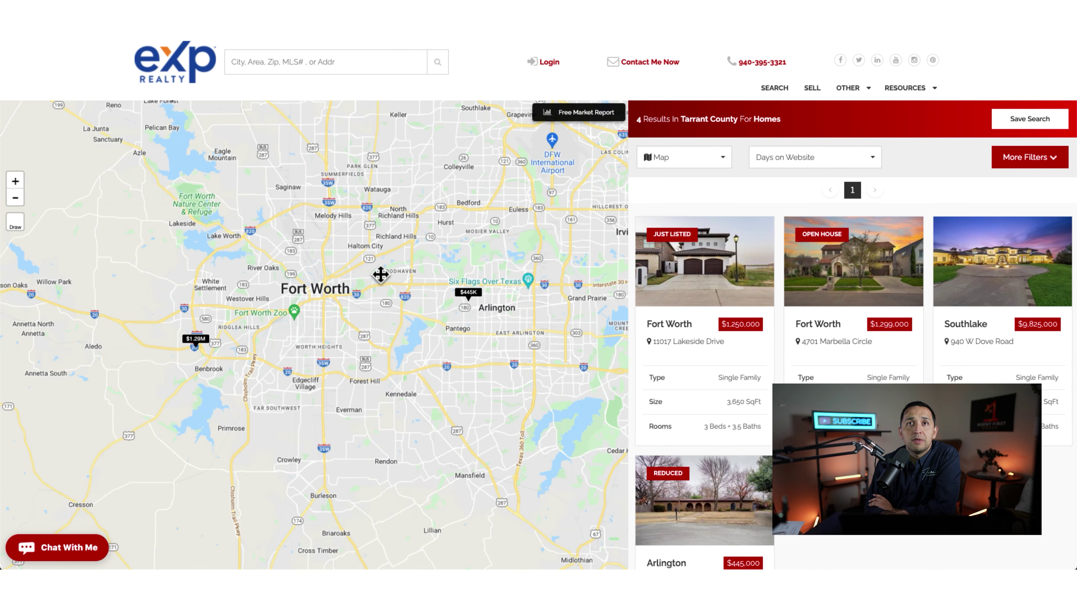
mouse_move(740, 520)
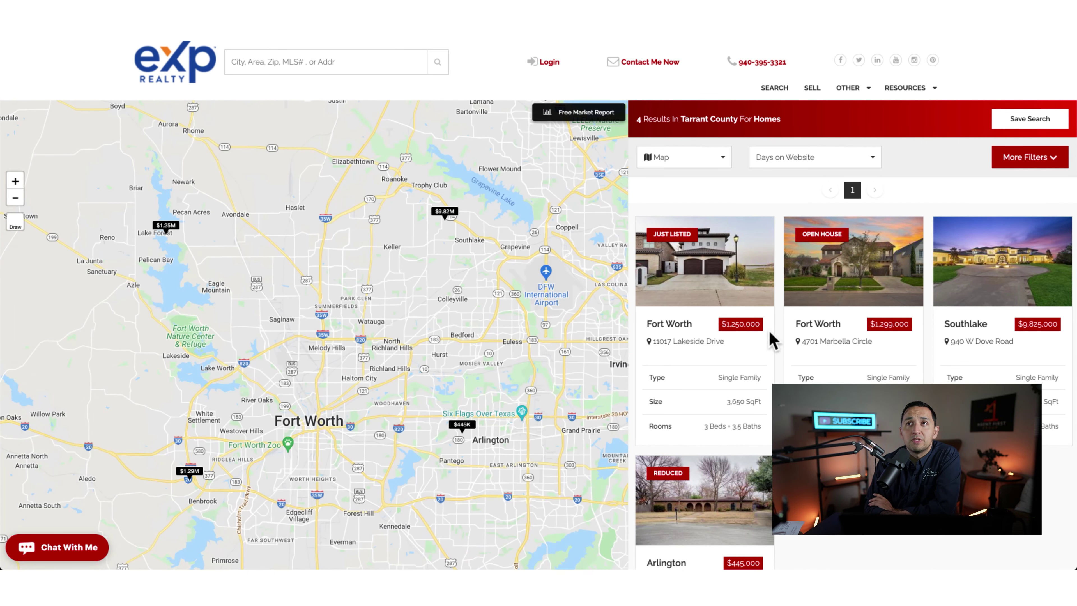
left_click(689, 345)
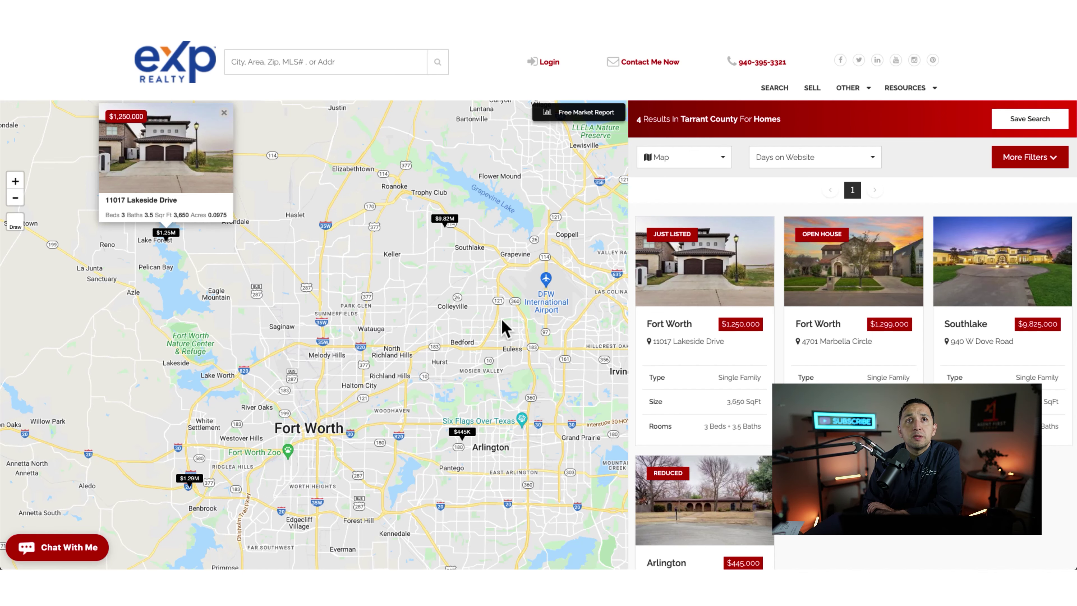
left_click(189, 478)
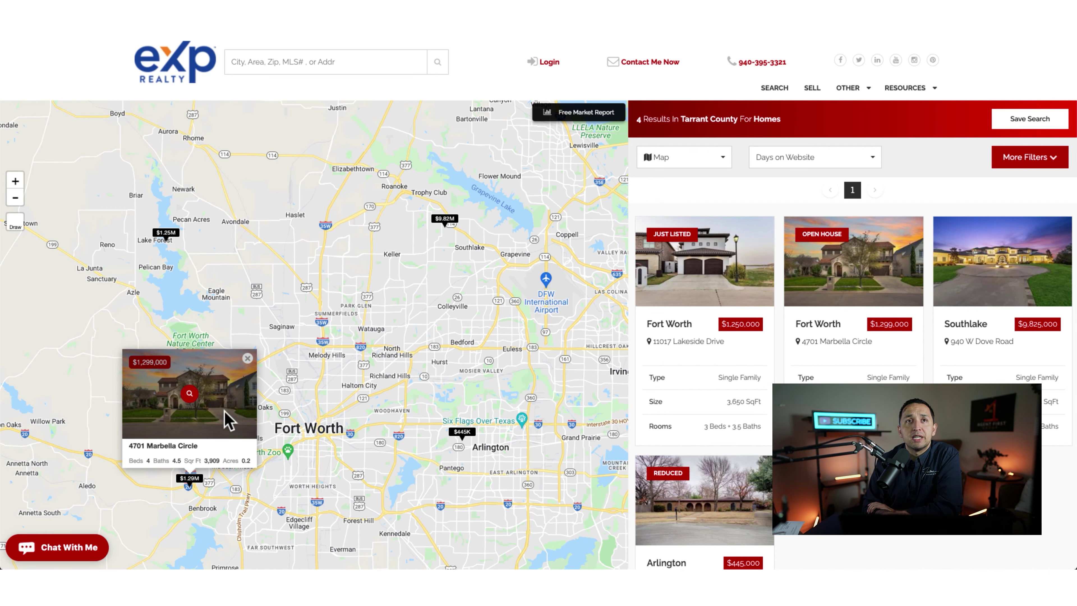
left_click(207, 435)
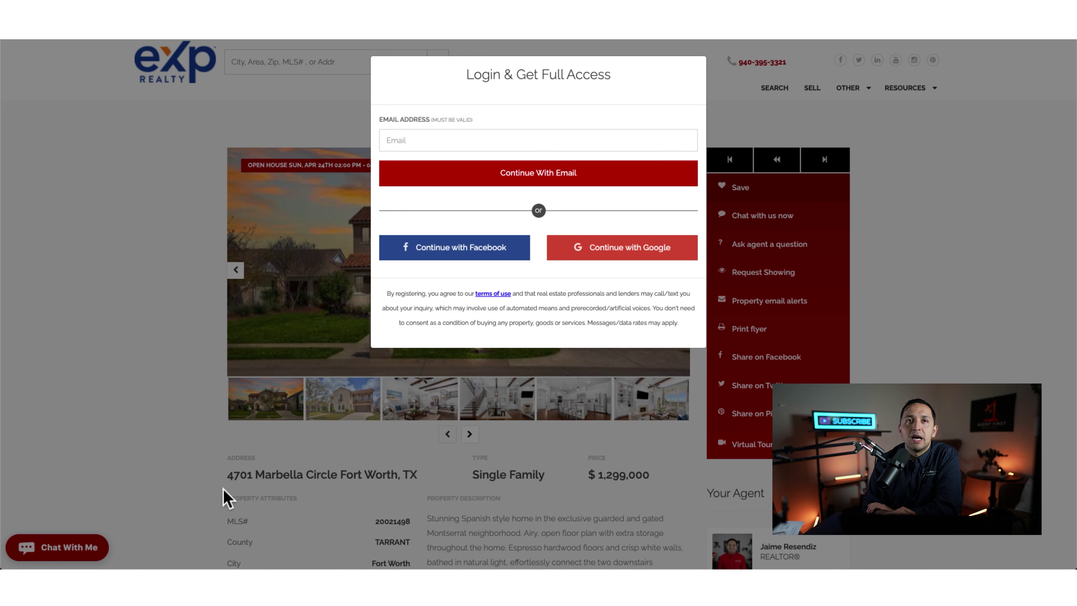
left_click(289, 479)
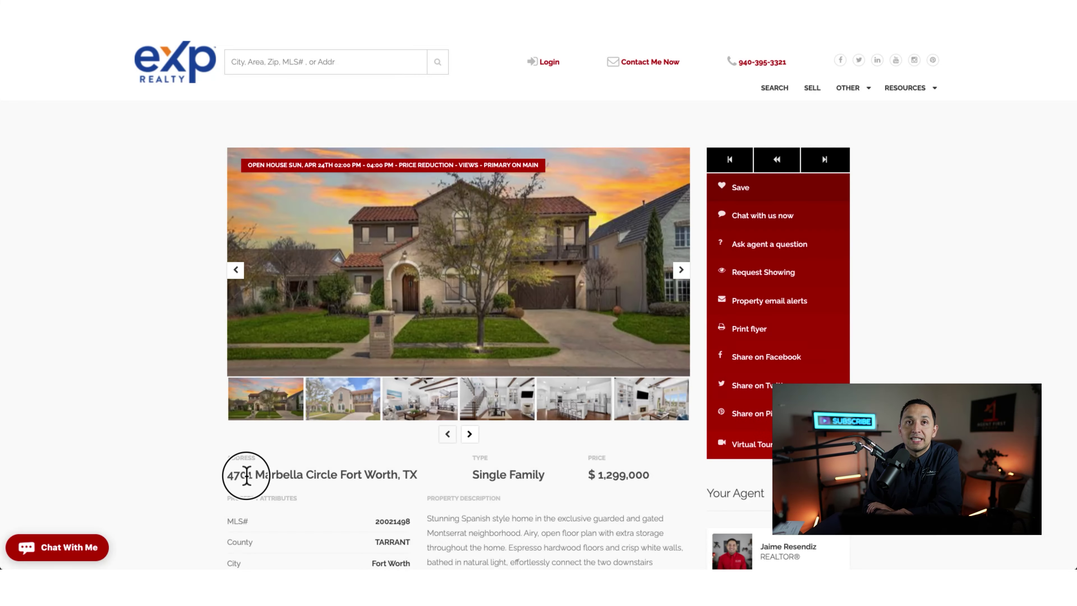
left_click(244, 474)
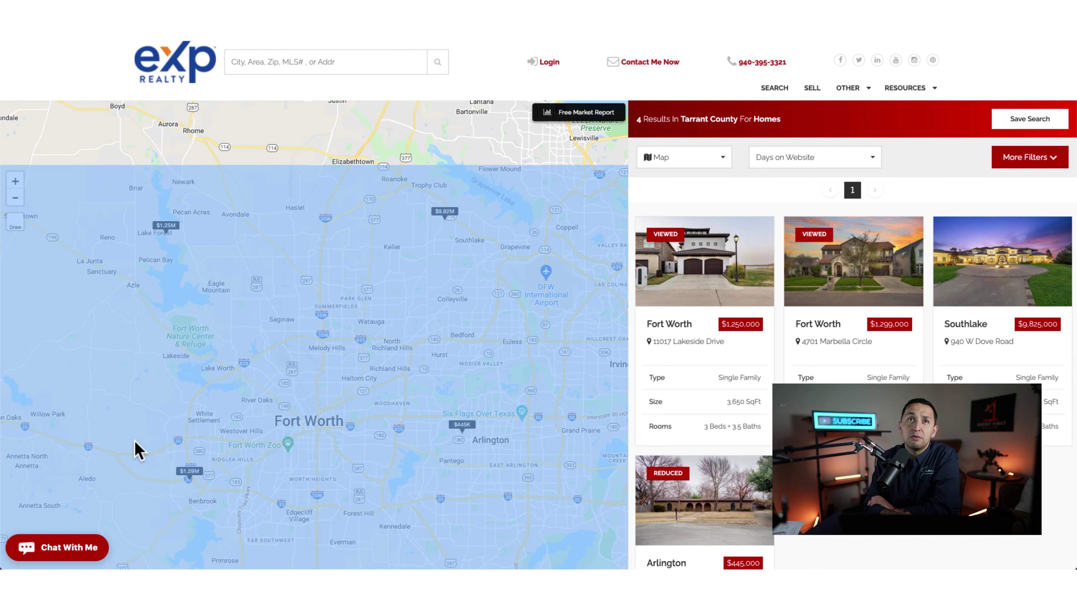
Step: Pan the map, reopen the Marbella Circle marker popup, and start a fresh private window
left_click_drag(200, 187, 238, 75)
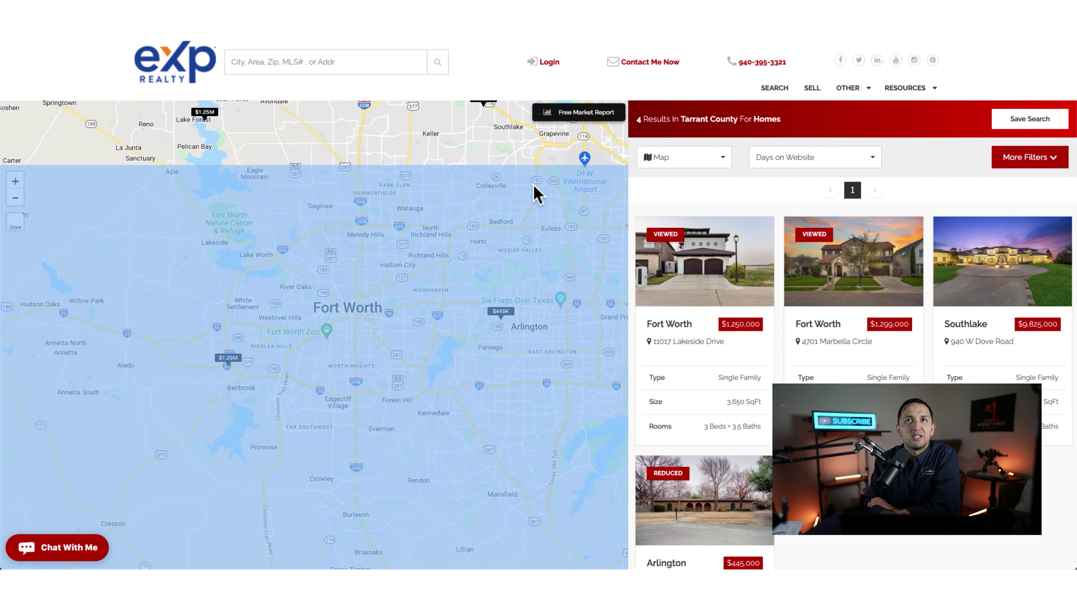
left_click_drag(397, 136, 354, 215)
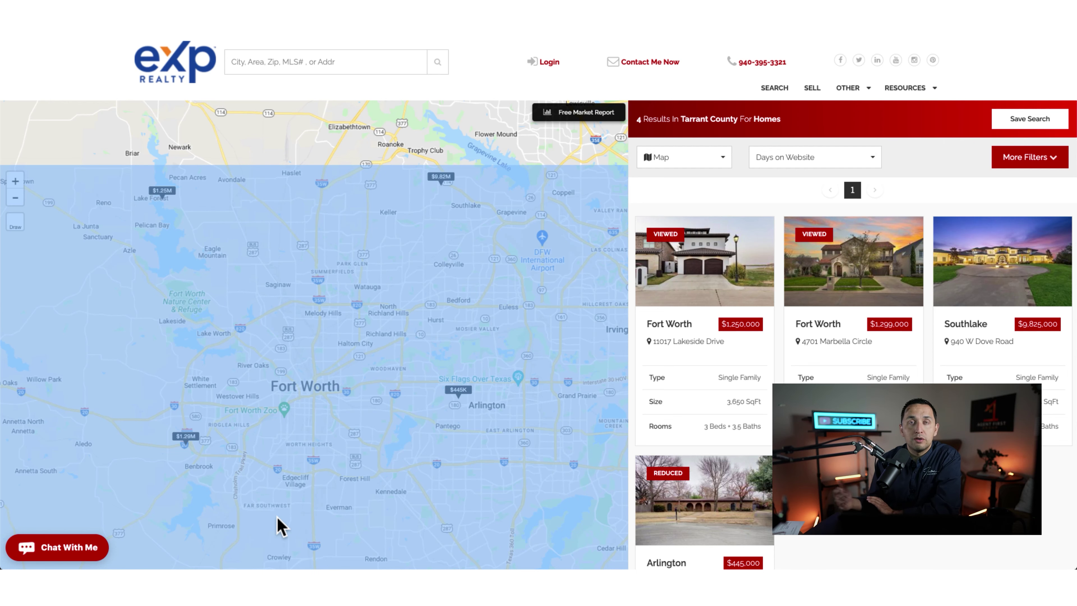
left_click(185, 436)
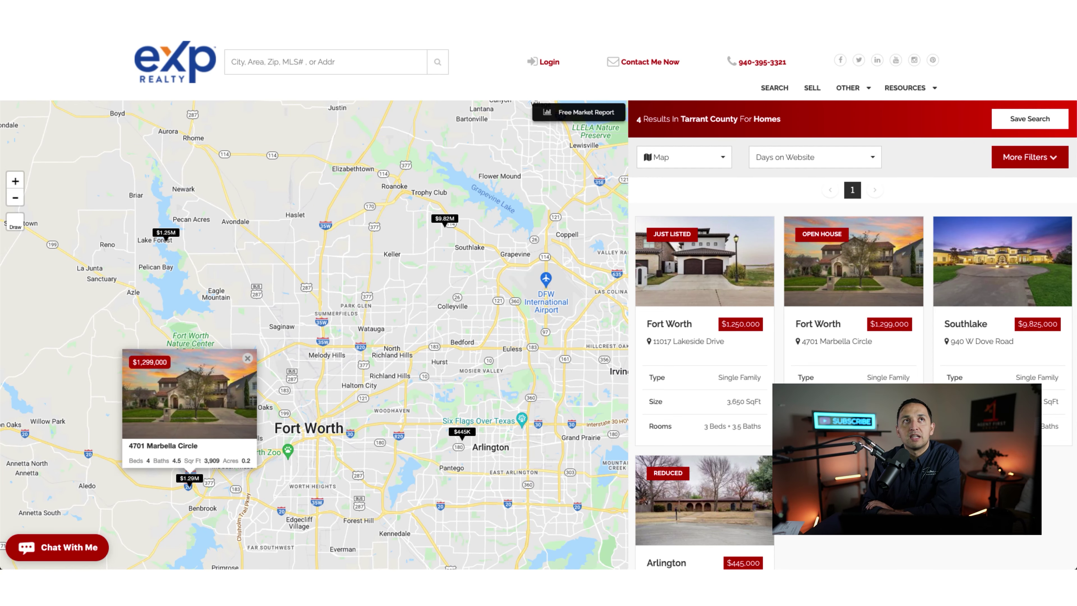
key("ctrl+shift+n")
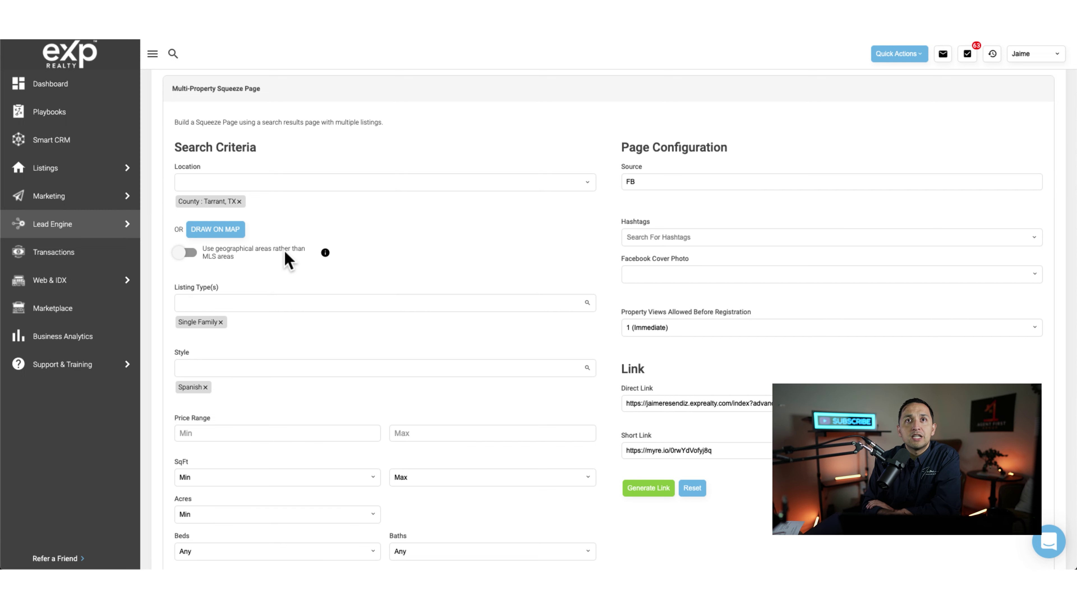
Step: Return to the Lead Engine overview and pick the agent's exprealty.com domain for Landing Page
scroll(283, 257, "up", 3)
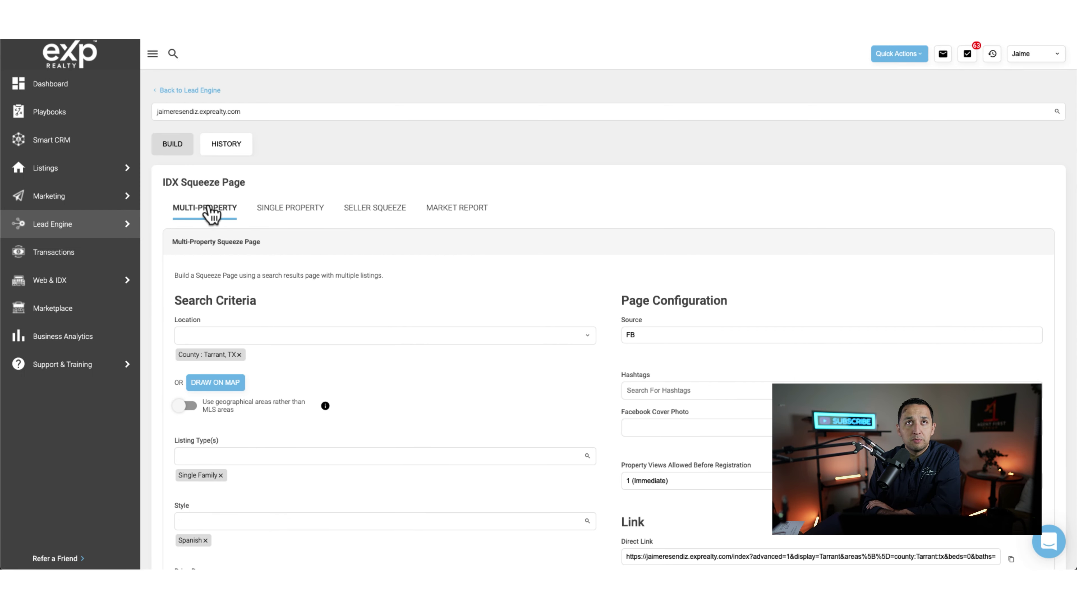
left_click(74, 231)
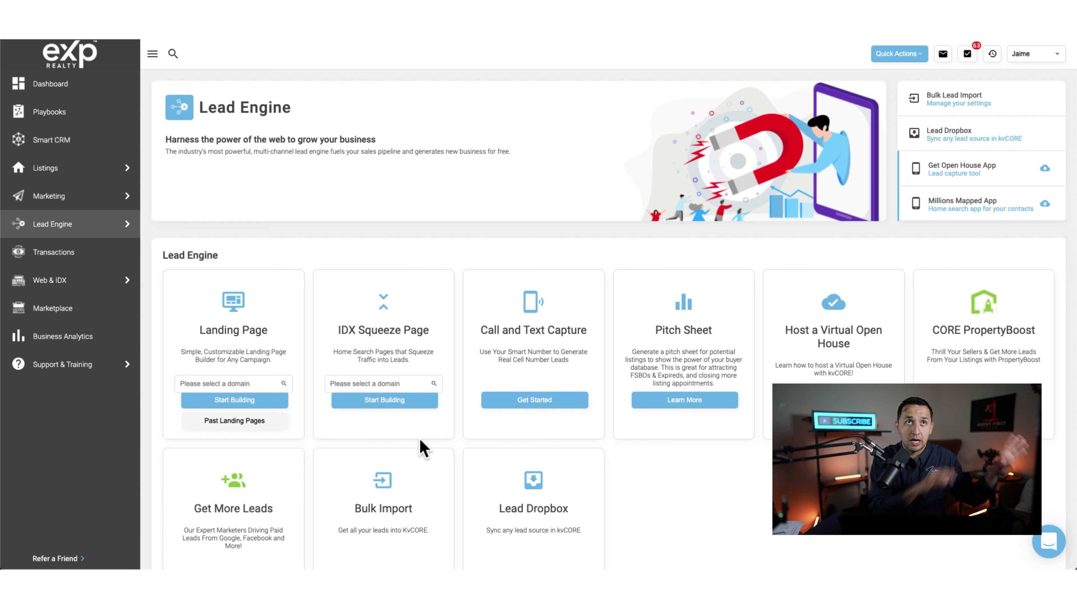
mouse_move(34, 199)
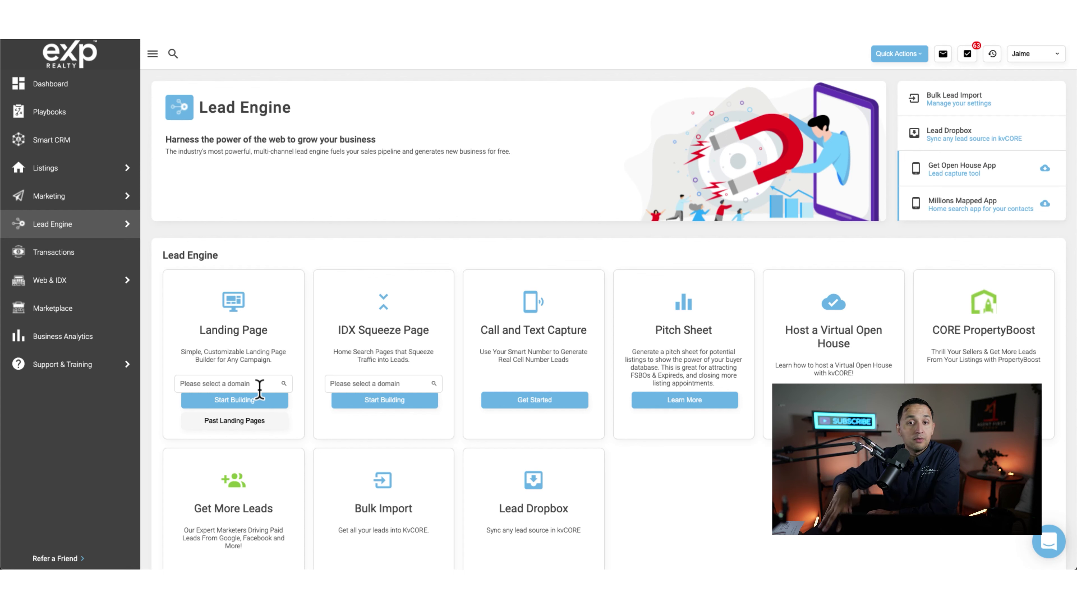
left_click(259, 384)
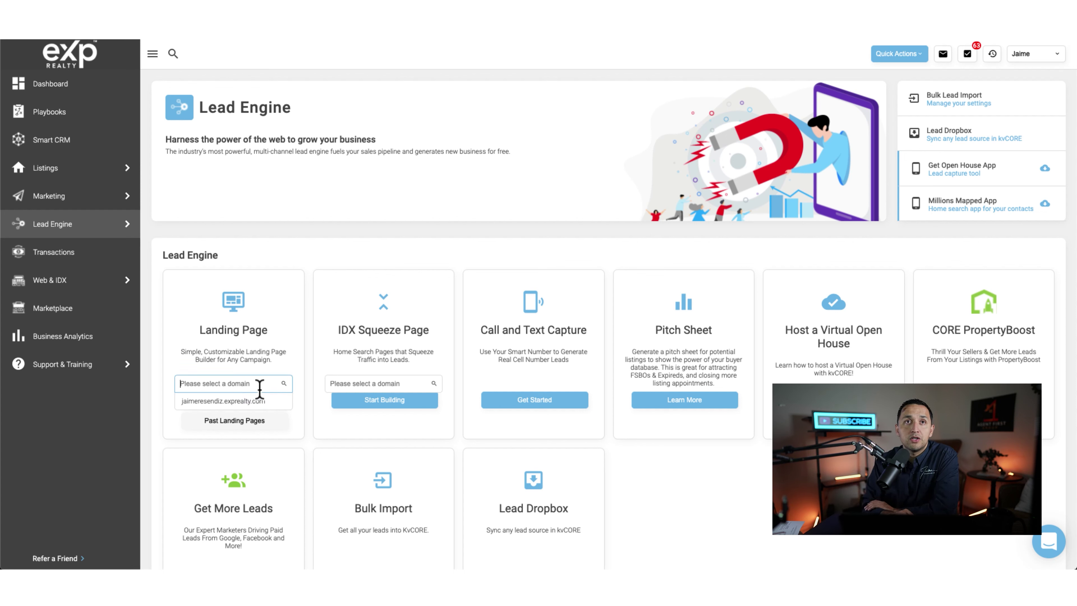
left_click(212, 401)
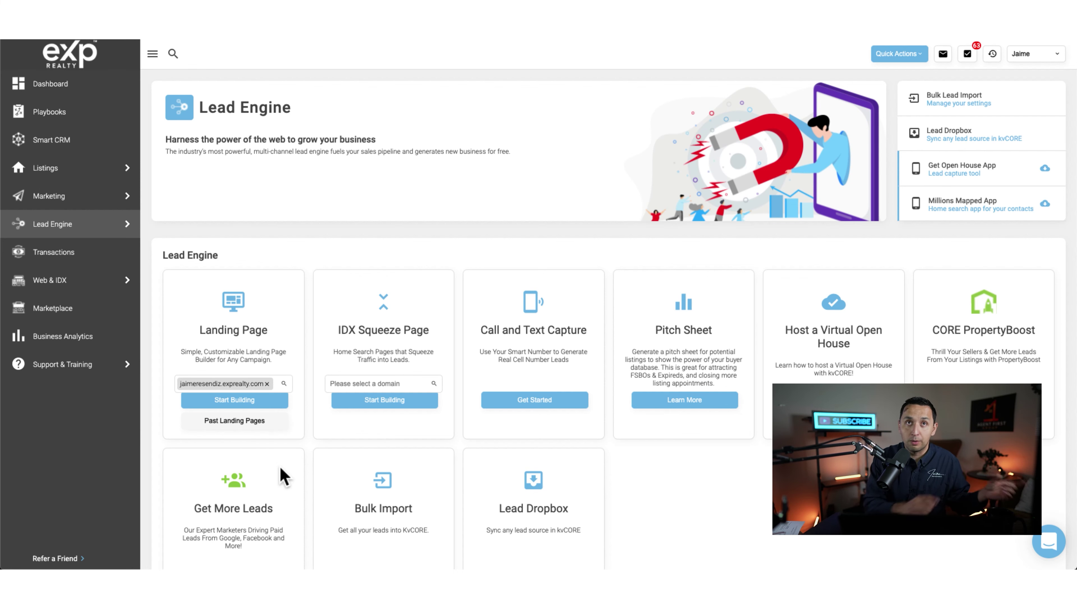
Step: Start a new landing page using the Video + Lead layout and select the YOUR TOWN heading
left_click(250, 400)
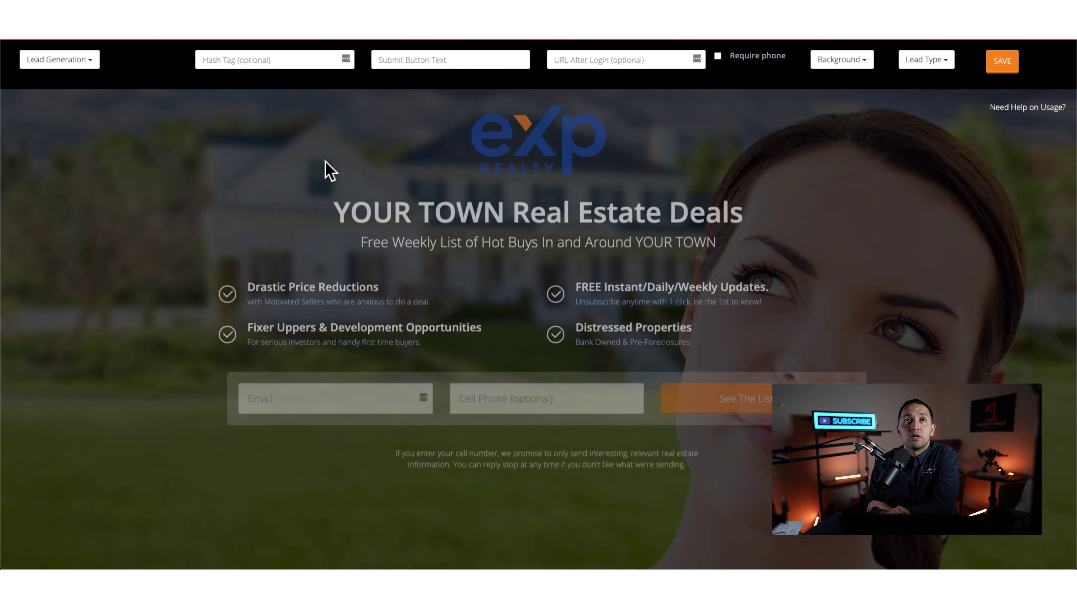
left_click(59, 67)
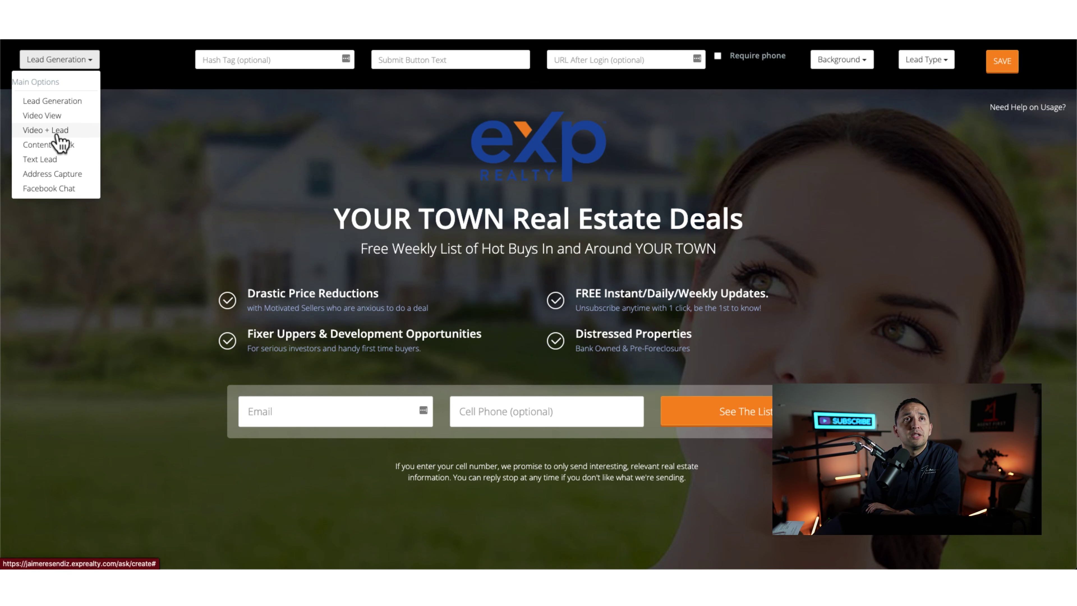
left_click(63, 130)
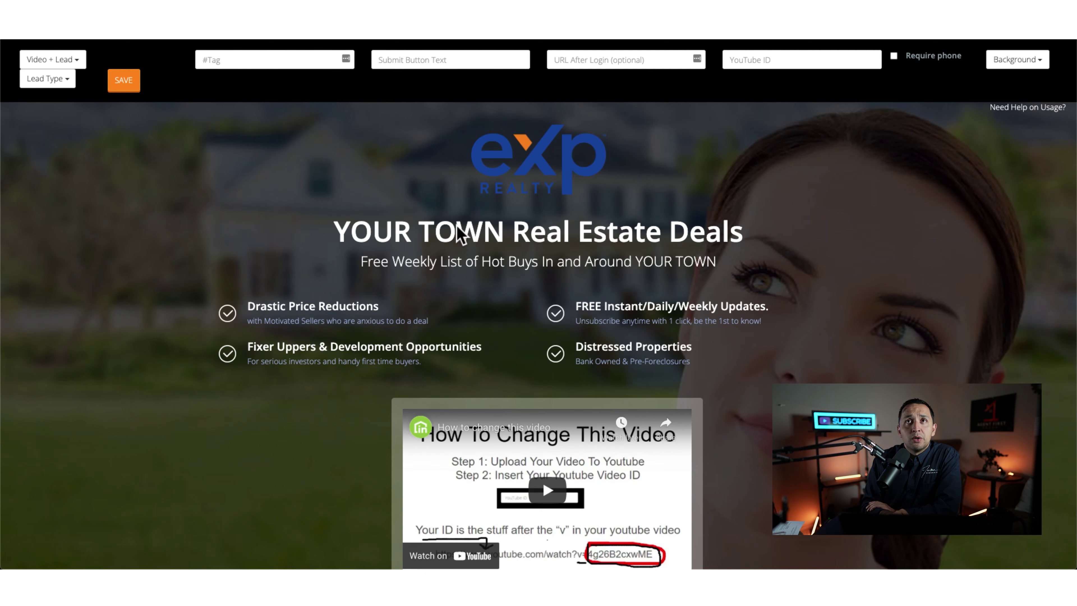
scroll(481, 149, "down", 1)
left_click(504, 179)
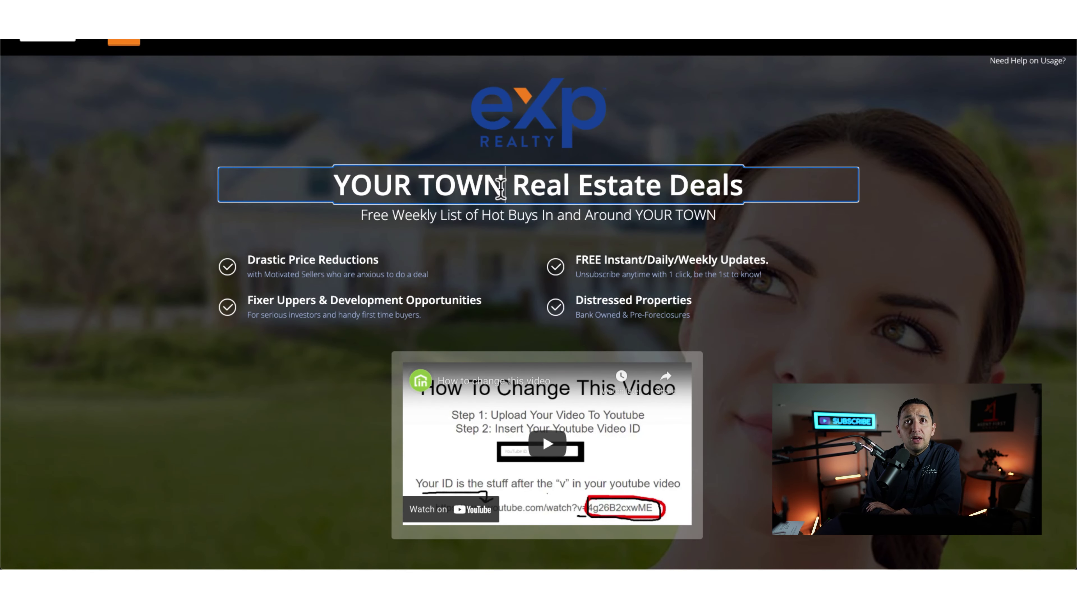
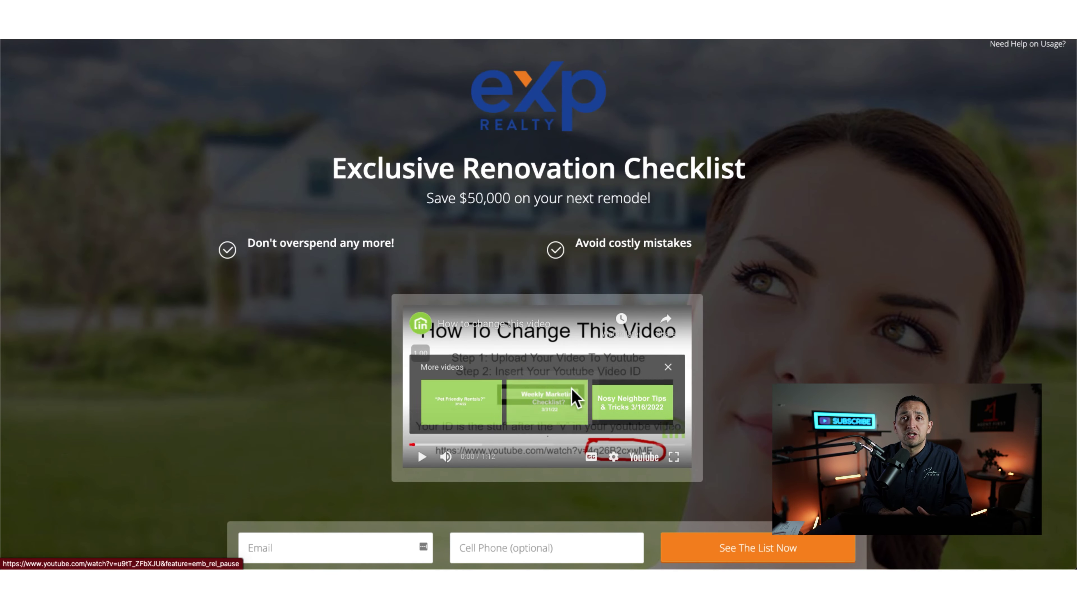
scroll(570, 534, "down", 2)
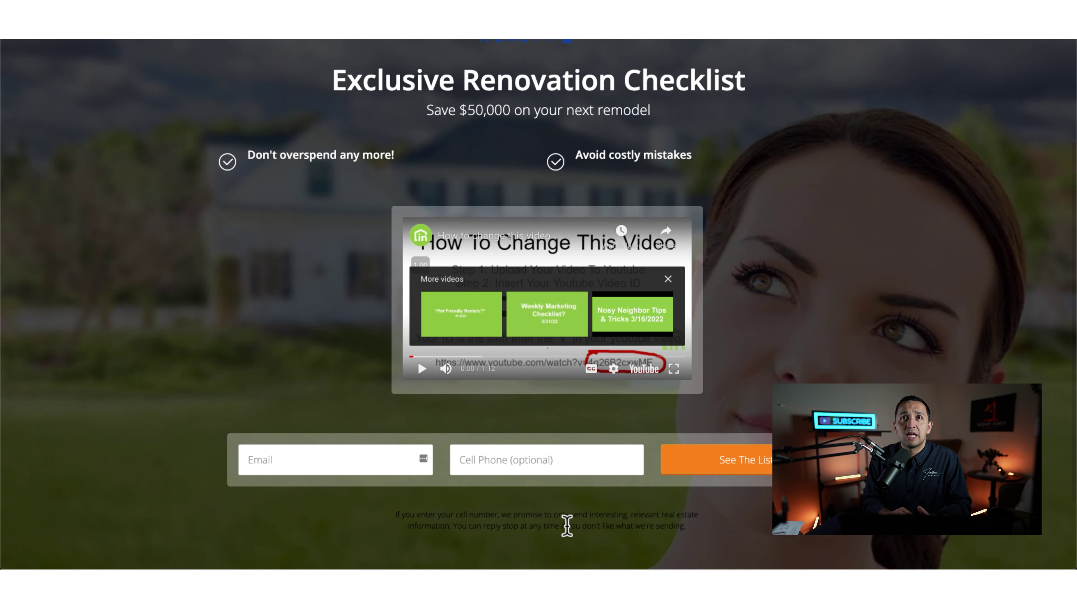
left_click(421, 368)
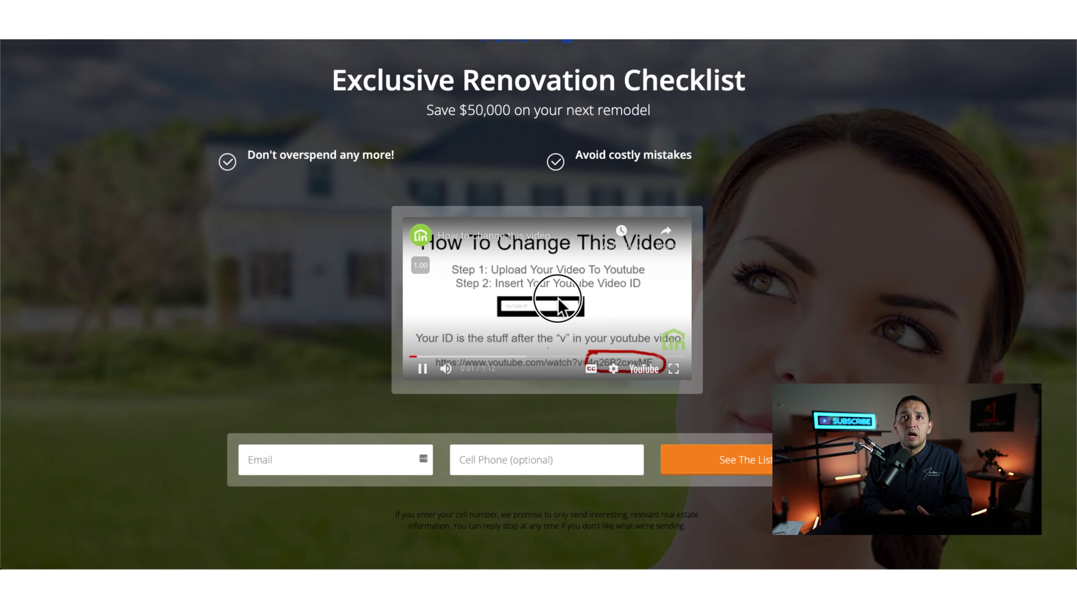
left_click(564, 331)
left_click(669, 279)
scroll(673, 284, "up", 3)
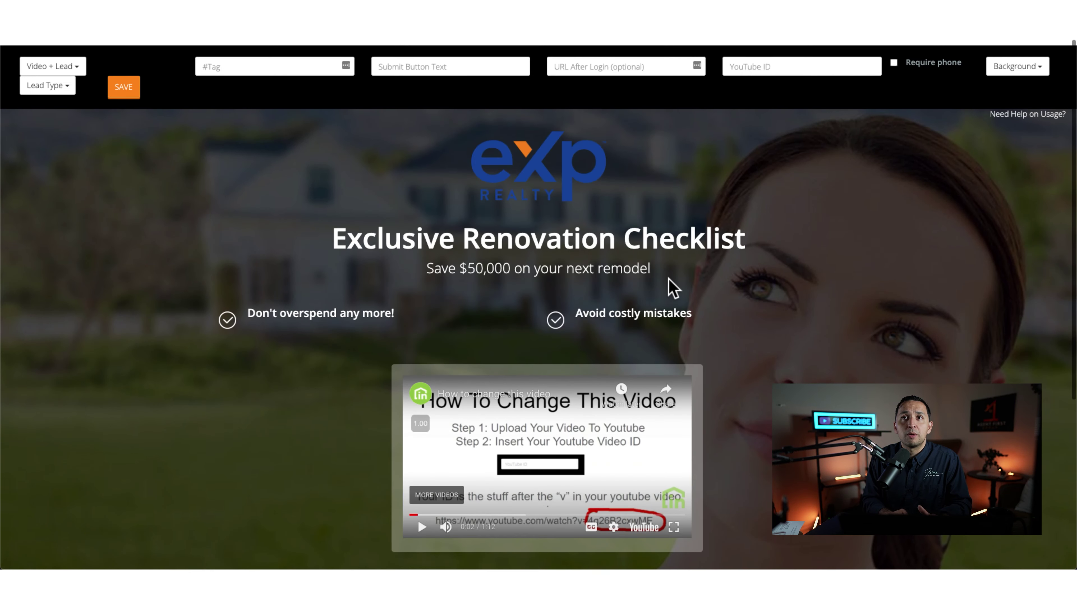
scroll(672, 284, "down", 2)
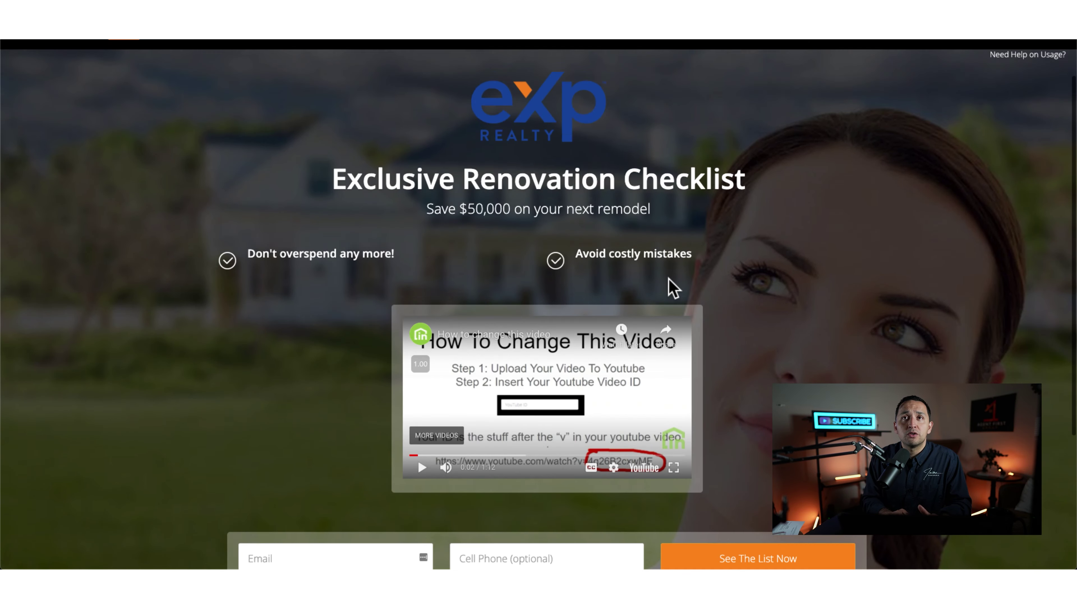
scroll(672, 284, "up", 2)
scroll(733, 192, "down", 5)
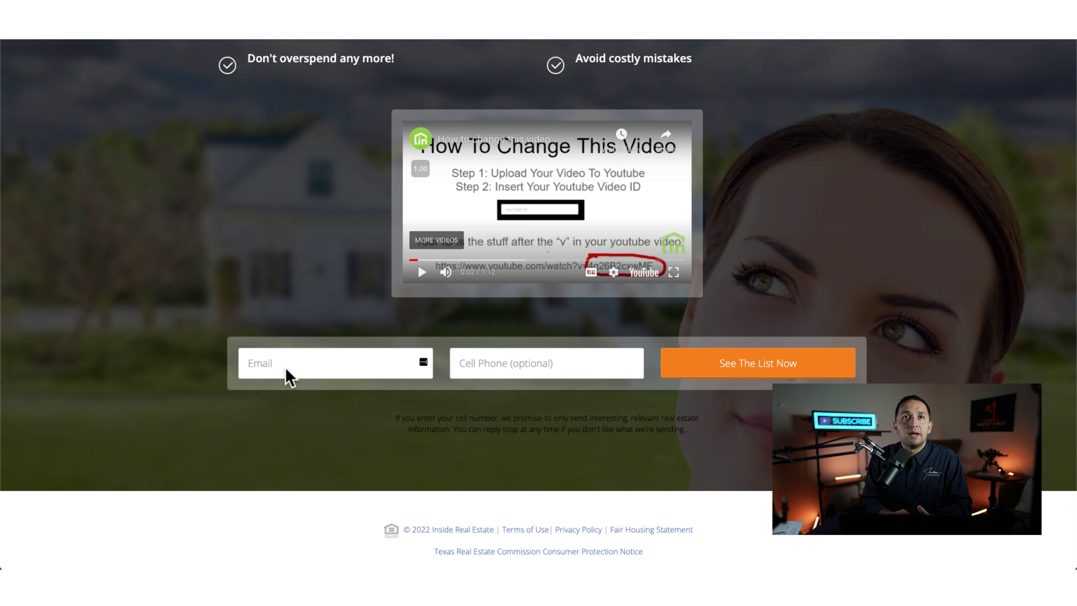
scroll(420, 392, "up", 5)
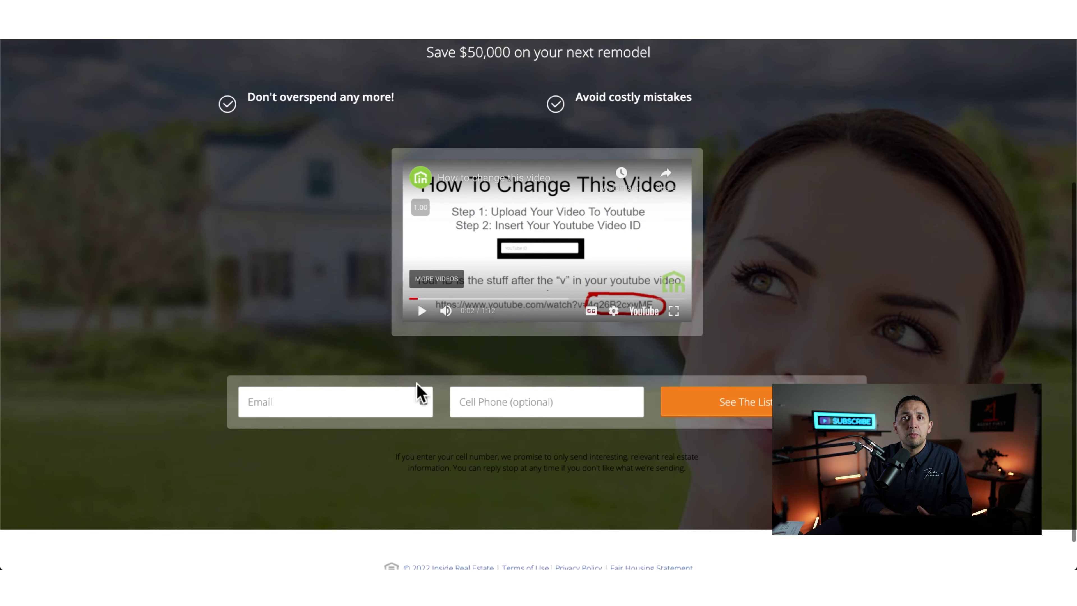
scroll(420, 391, "down", 4)
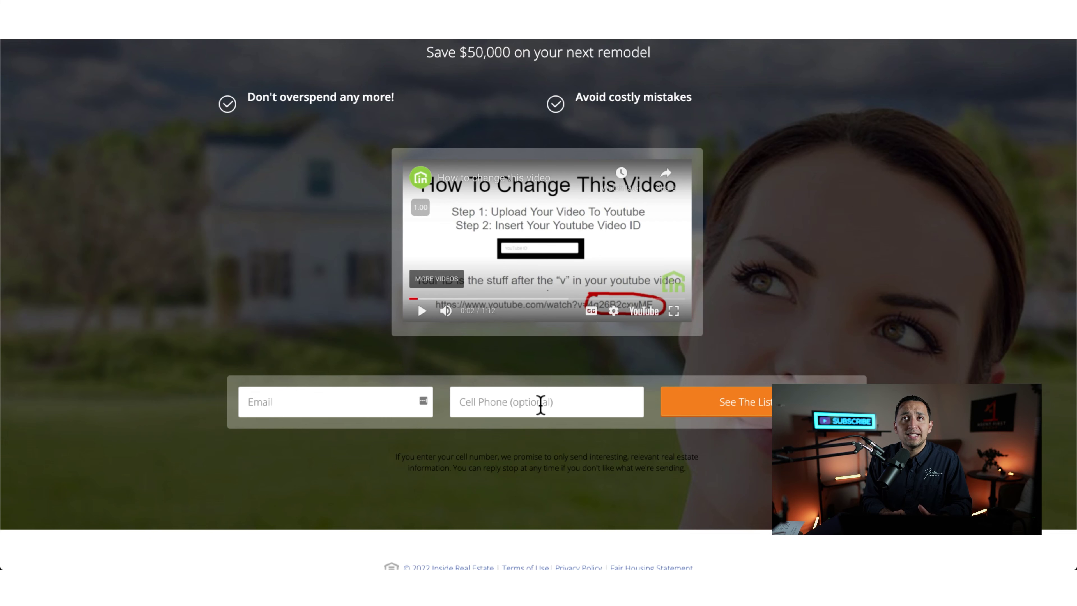
scroll(535, 401, "up", 5)
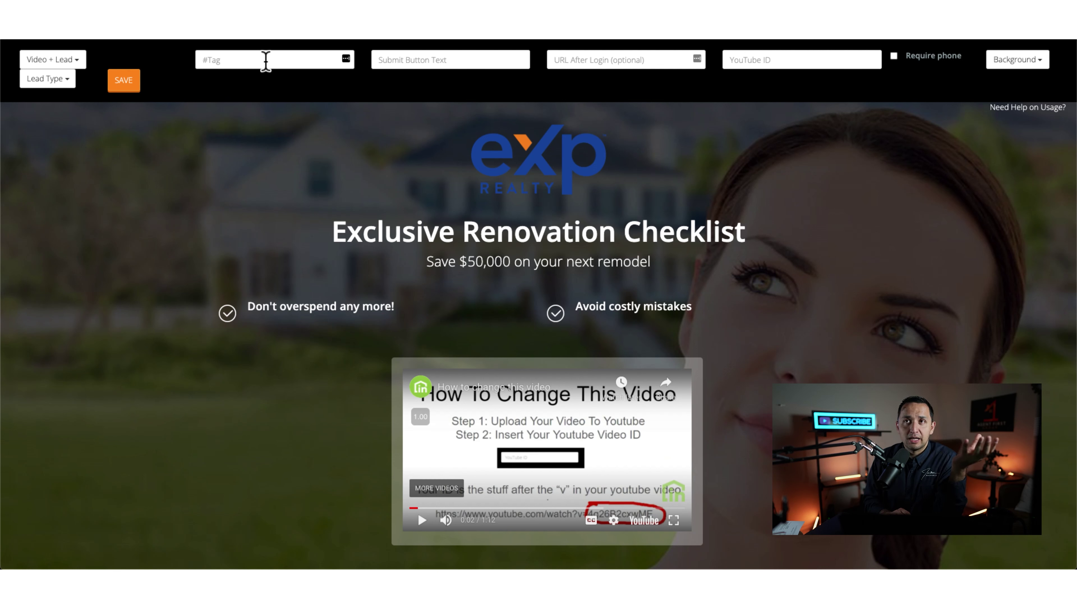
Step: Set the submit button text to 'Get Checklist Today'
left_click(265, 60)
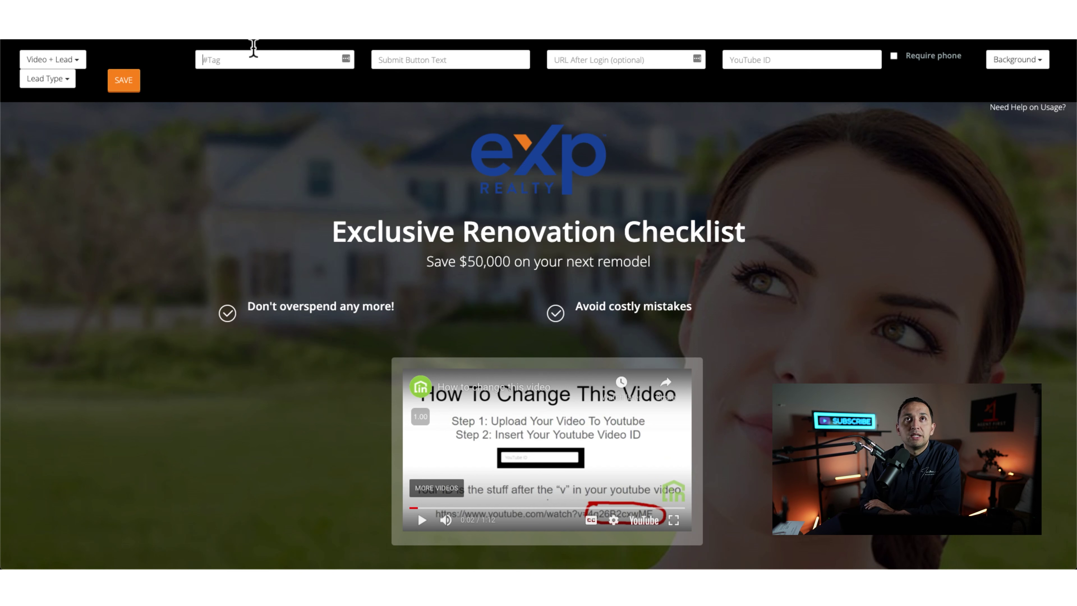
scroll(593, 297, "down", 5)
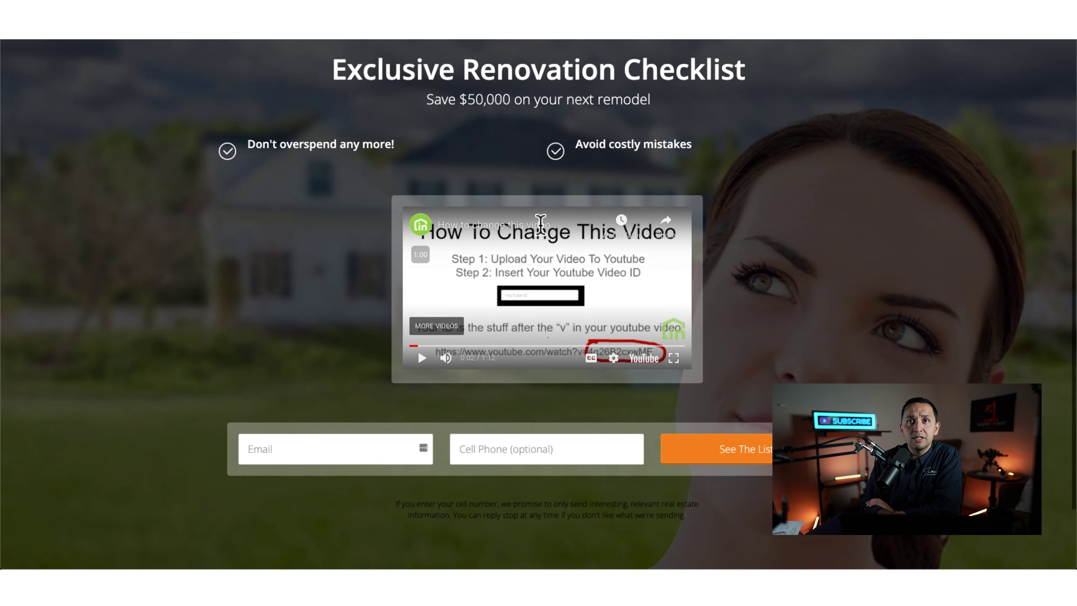
scroll(480, 149, "up", 5)
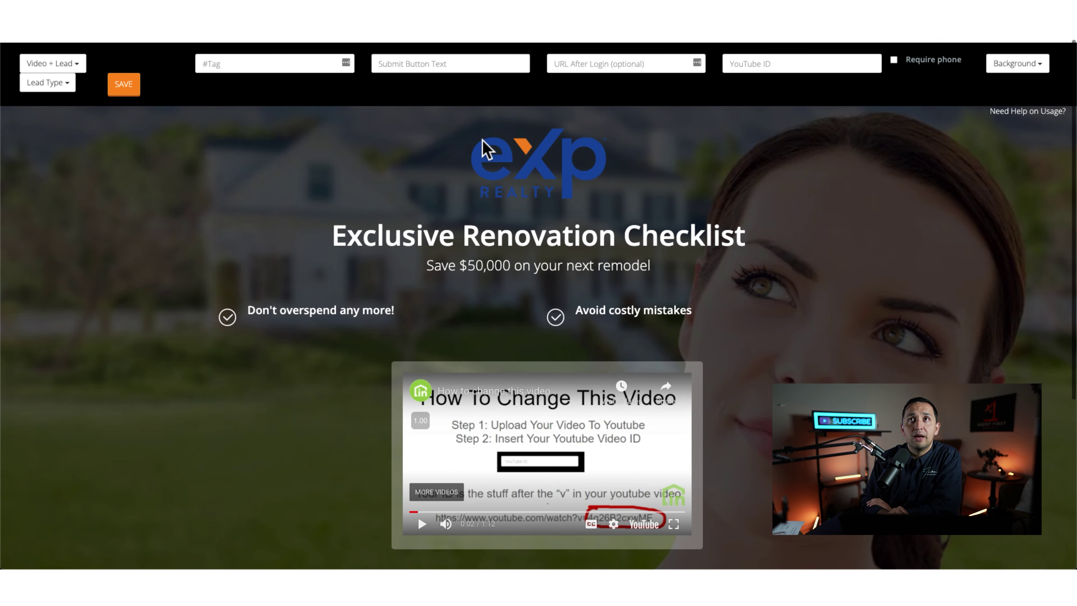
left_click(428, 59)
type("Get Checklist Today")
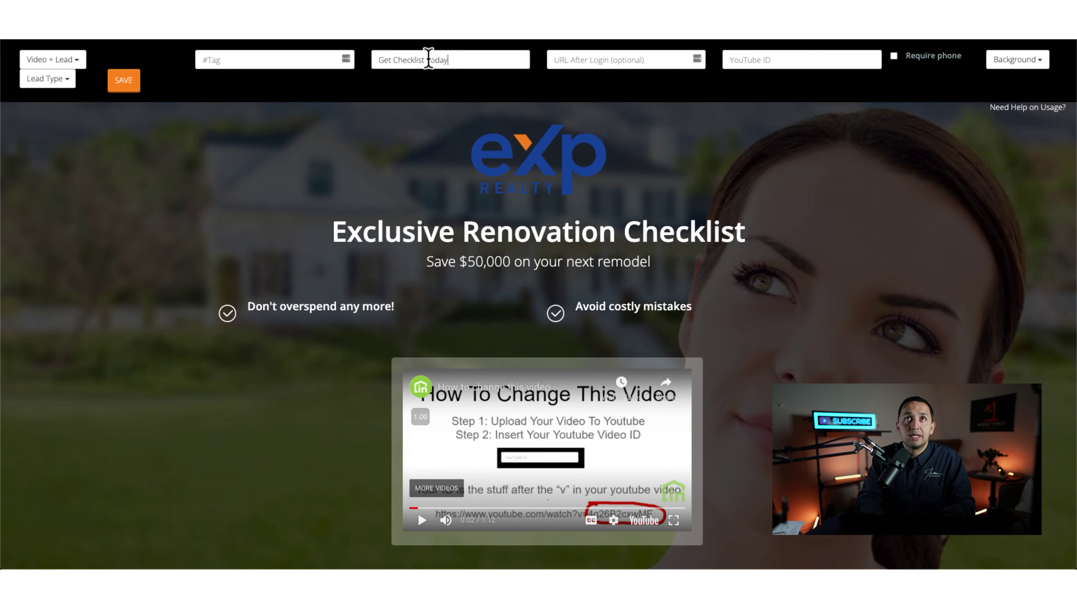
Step: Skip past the after-login URL and YouTube ID fields and make phone number required
left_click(587, 62)
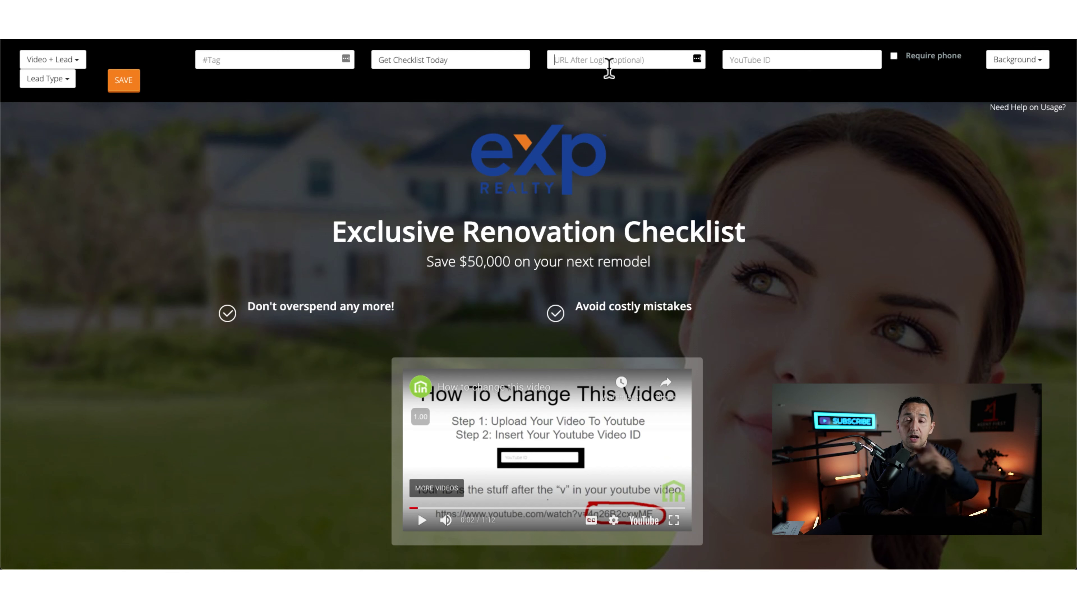
left_click(779, 63)
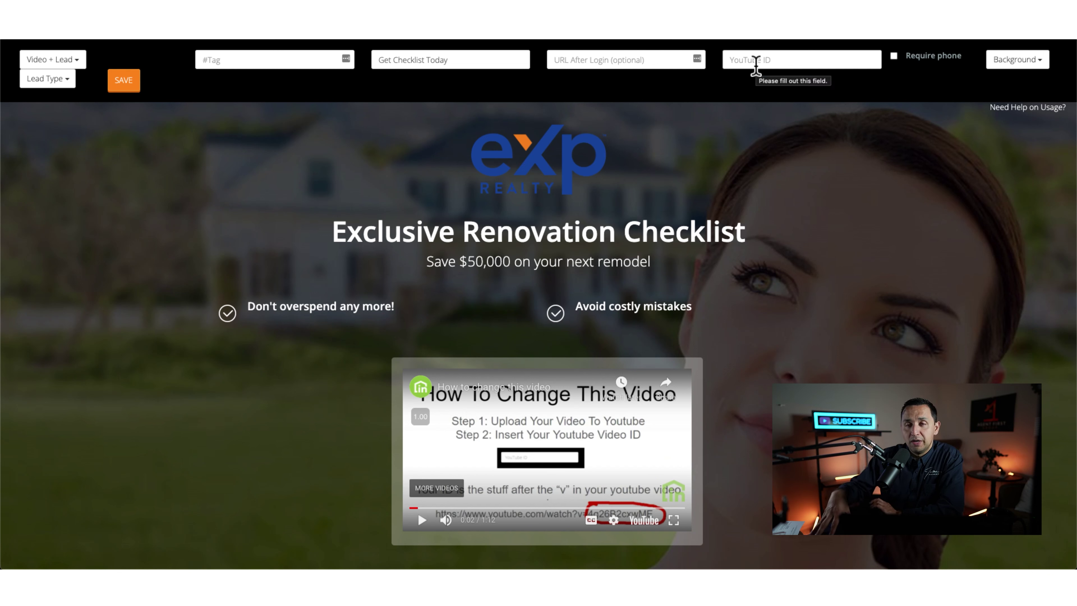
left_click(893, 56)
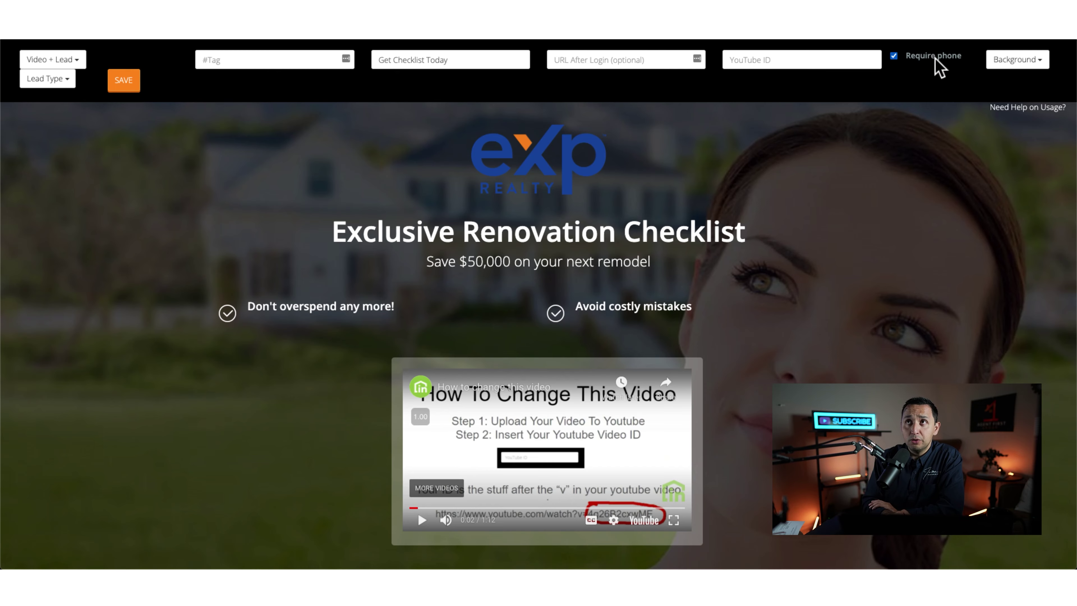
scroll(727, 259, "down", 3)
scroll(730, 268, "down", 3)
scroll(550, 363, "up", 6)
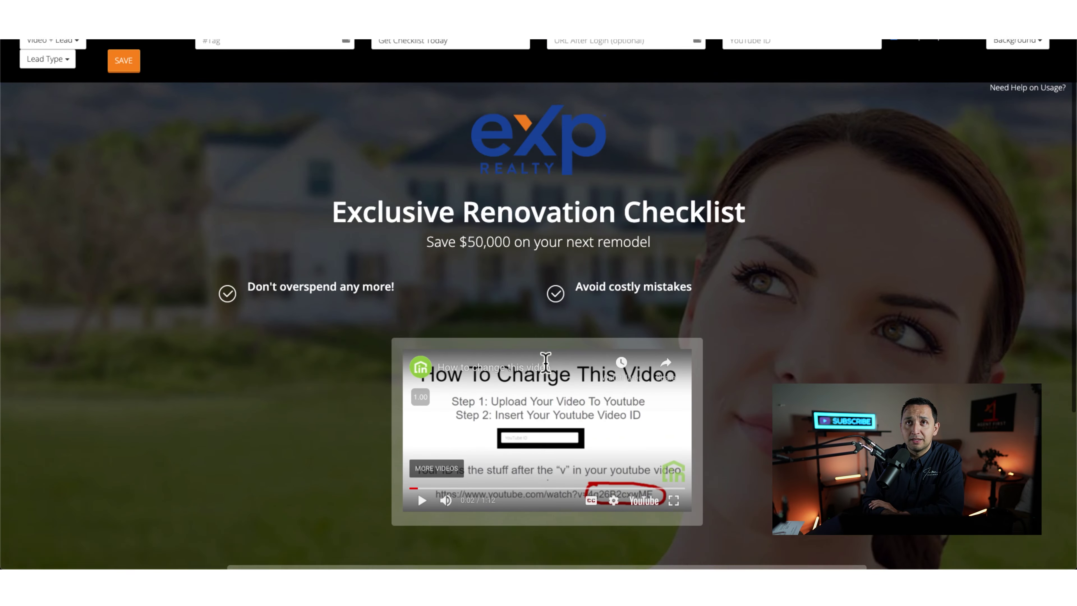
Step: Choose the Renovation photo as the page background
left_click(990, 65)
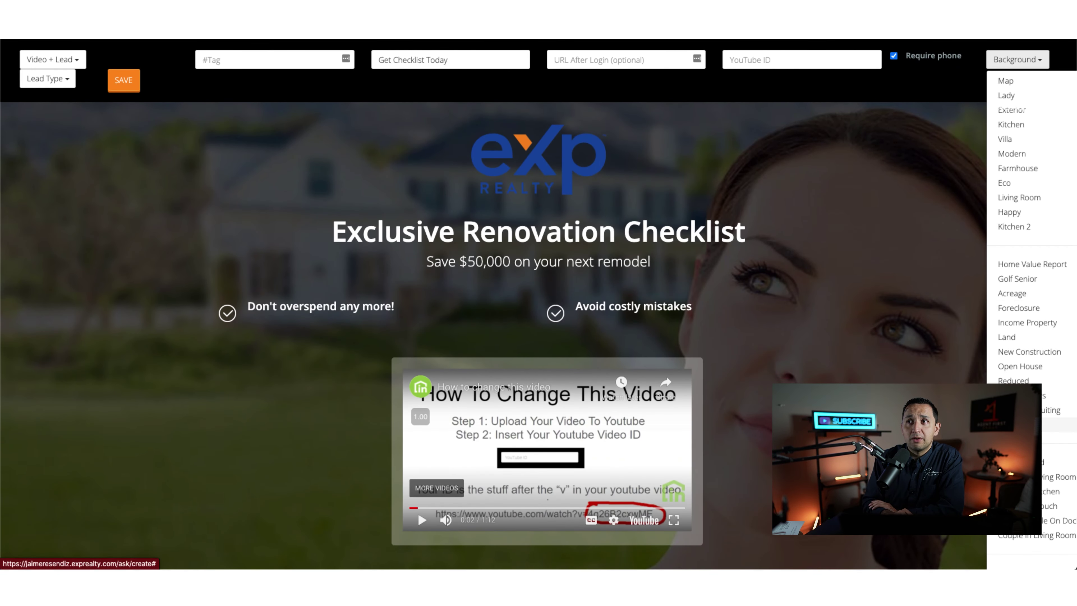
left_click(1036, 312)
left_click(1030, 63)
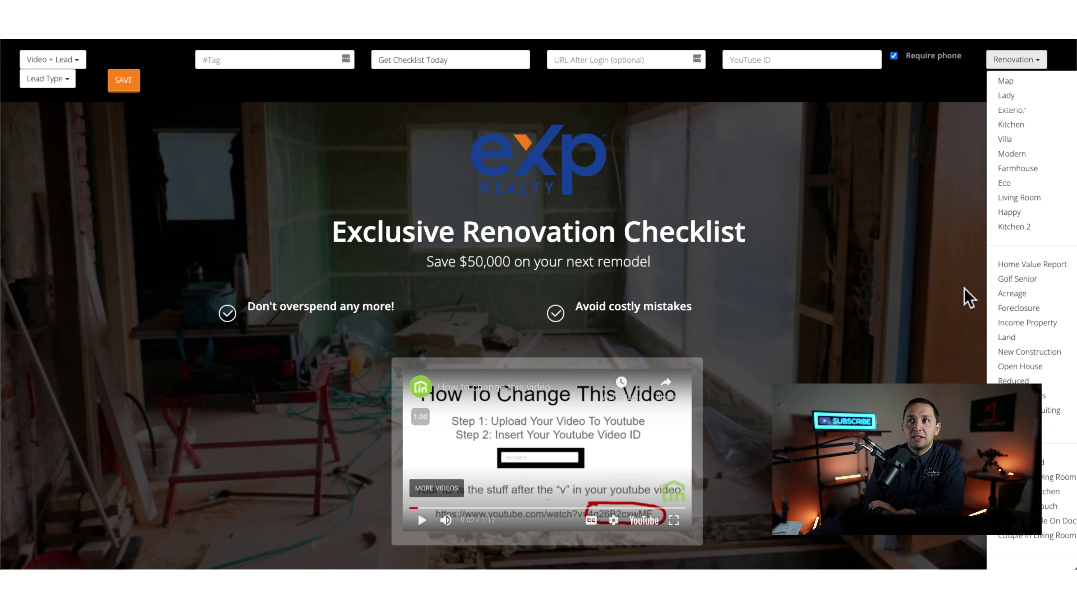
left_click(918, 343)
Step: Save the landing page, bringing up the warning that it can't be edited afterwards
scroll(918, 344, "down", 5)
scroll(918, 344, "up", 5)
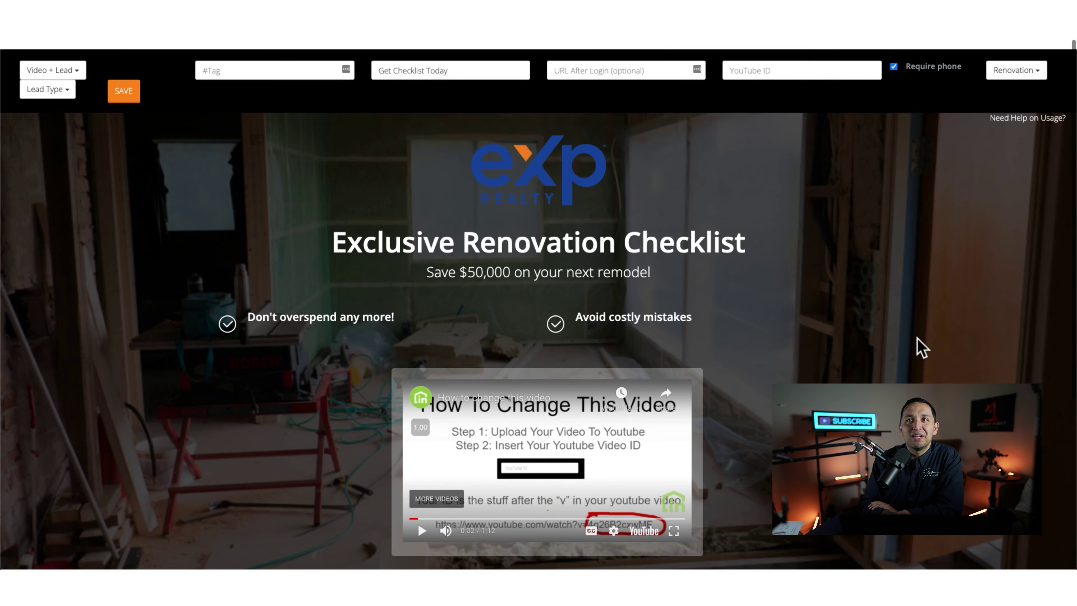
scroll(987, 130, "down", 1)
left_click(127, 86)
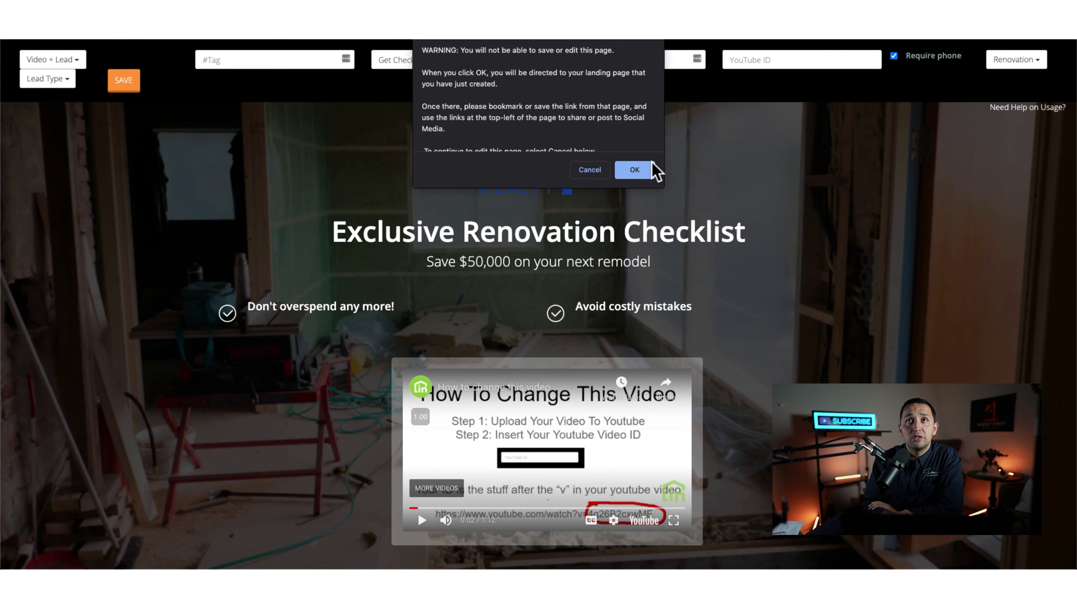
Step: Confirm the warning to publish the Renovation Checklist page and review its live sign-up form
left_click(635, 170)
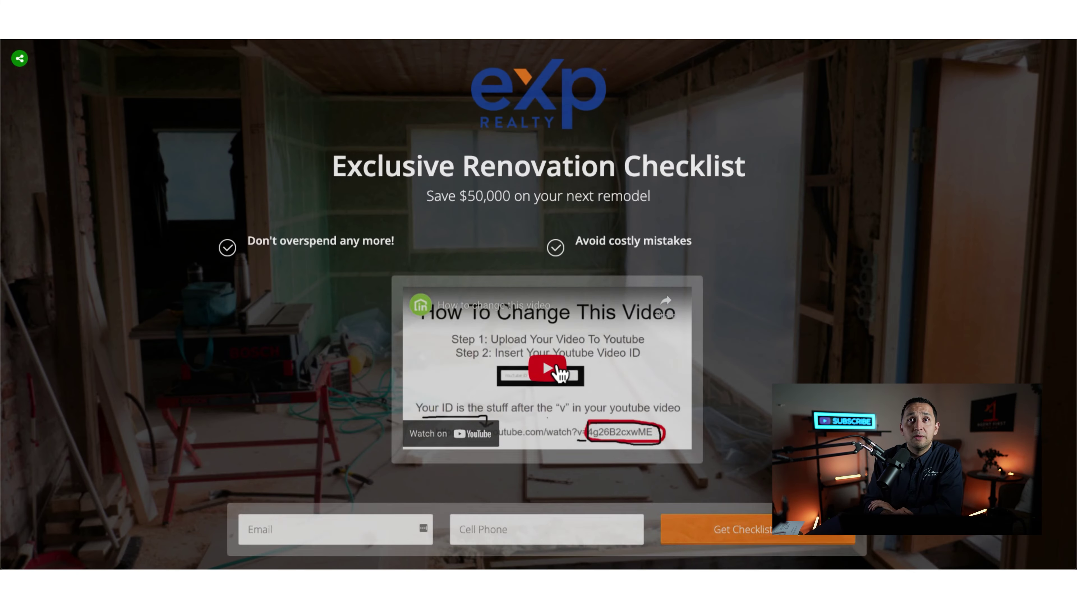
scroll(547, 369, "down", 3)
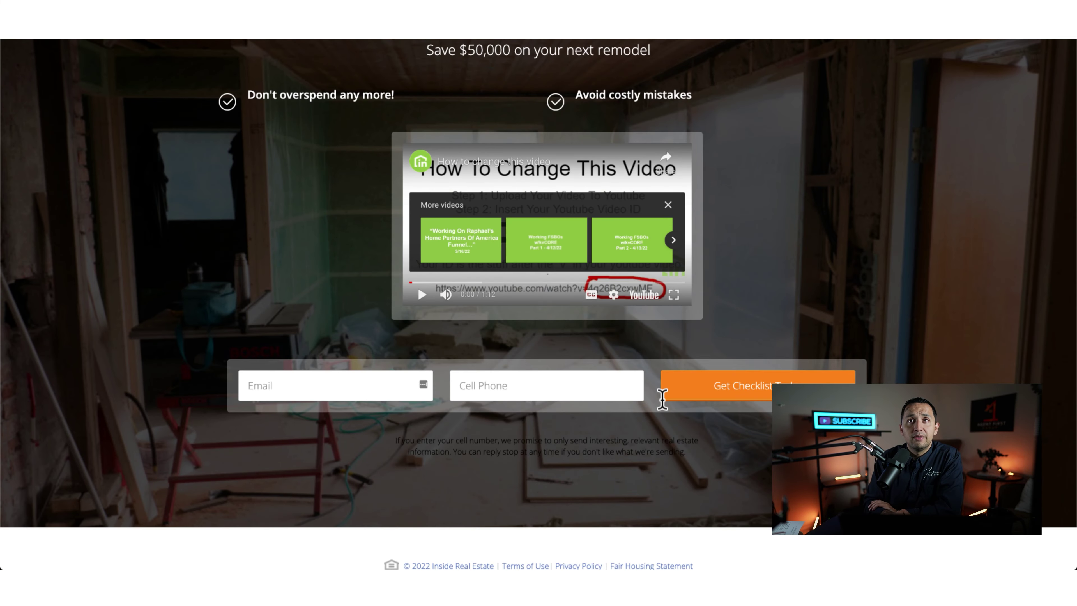
scroll(680, 412, "up", 3)
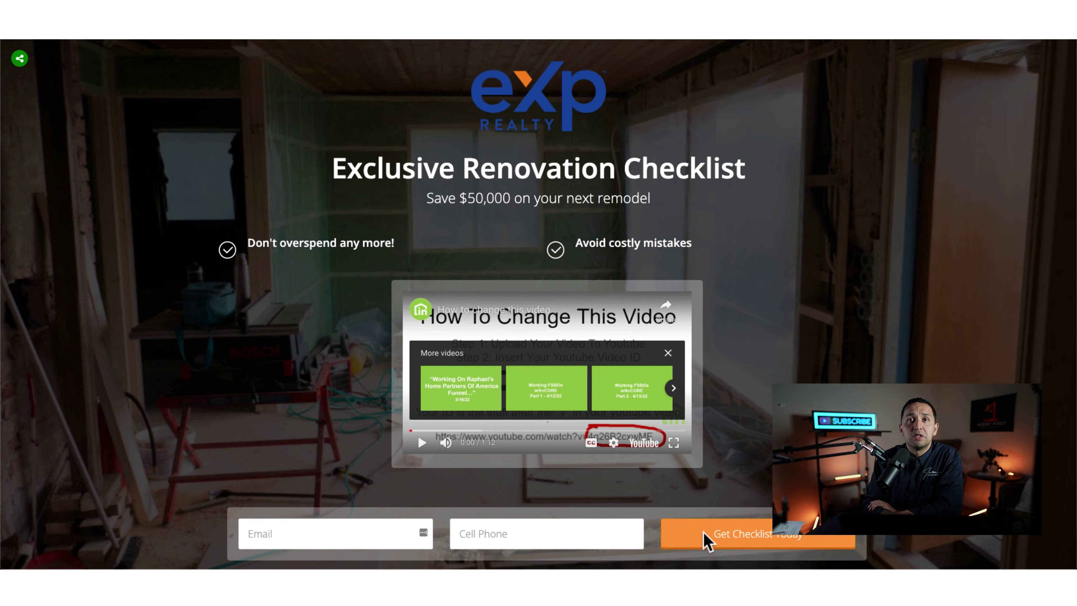
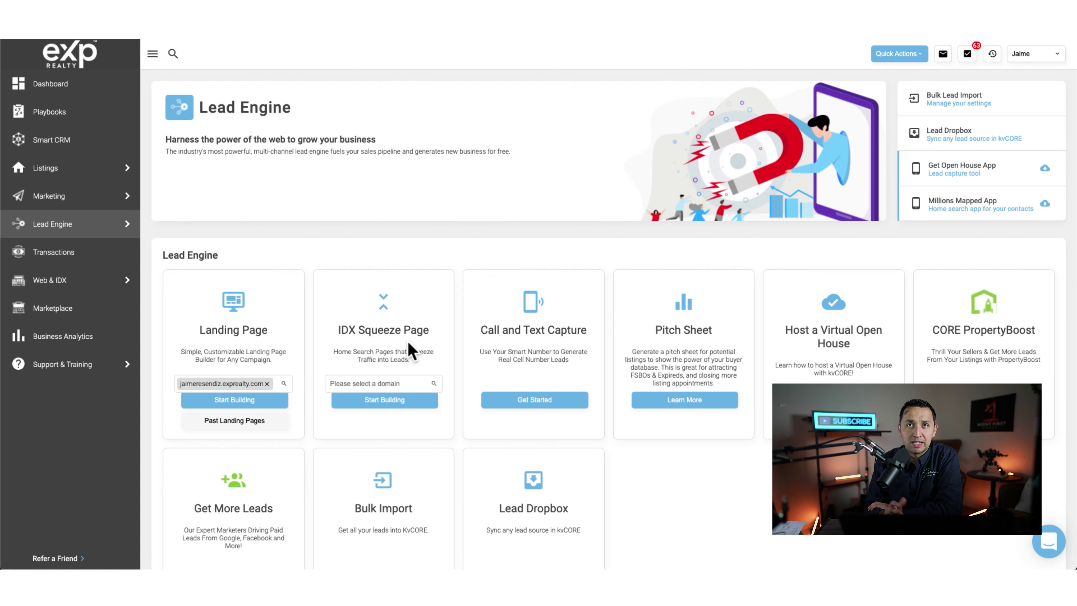
Step: Open Smart Campaigns from Smart CRM's Marketing menu and view the campaign Templates tab
left_click(50, 147)
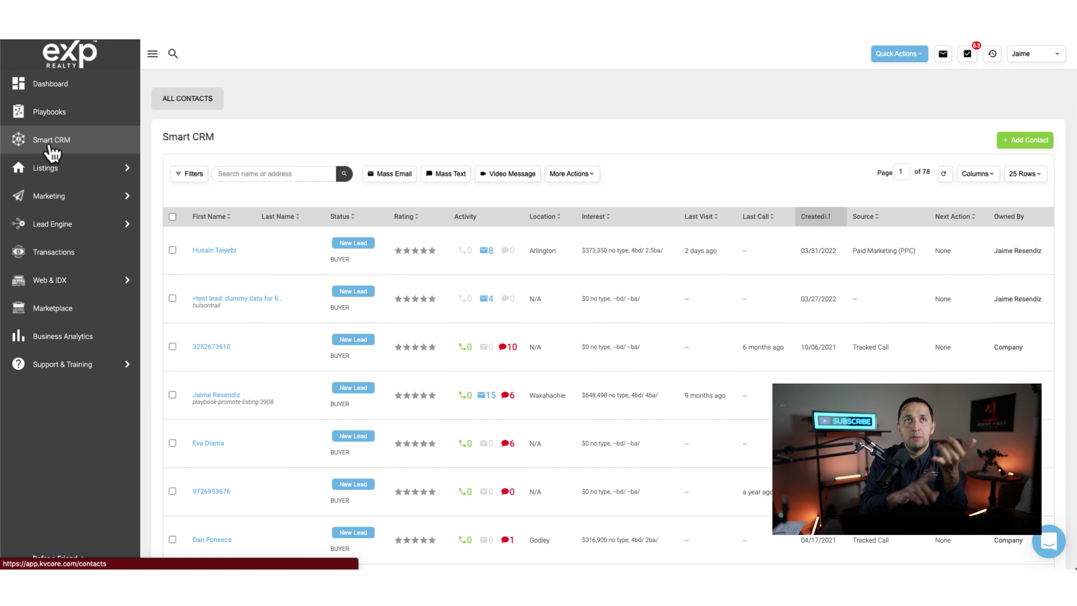
left_click(49, 196)
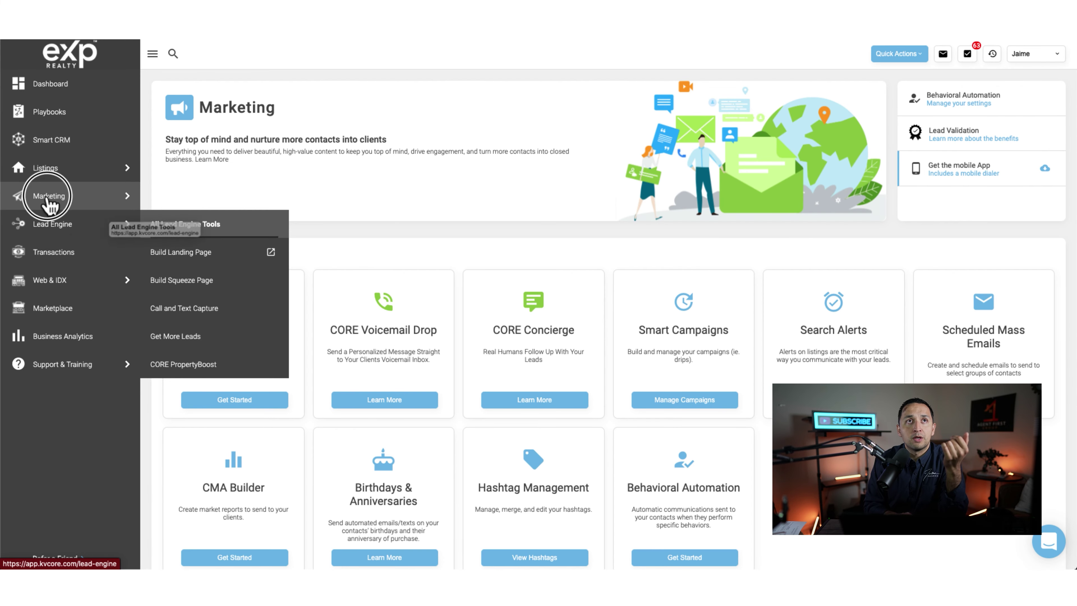
left_click(171, 224)
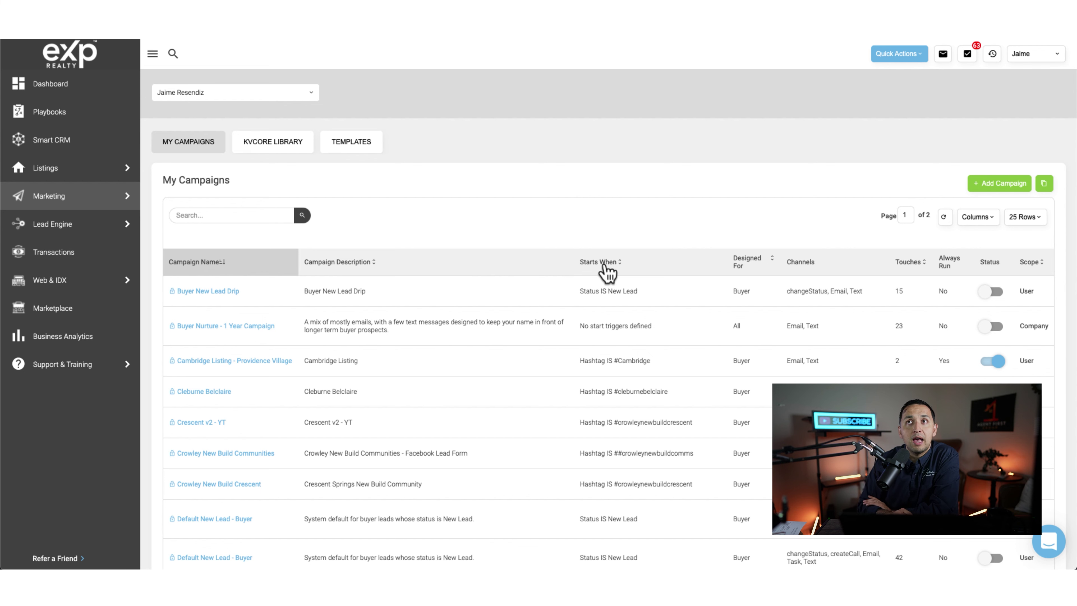
left_click(357, 143)
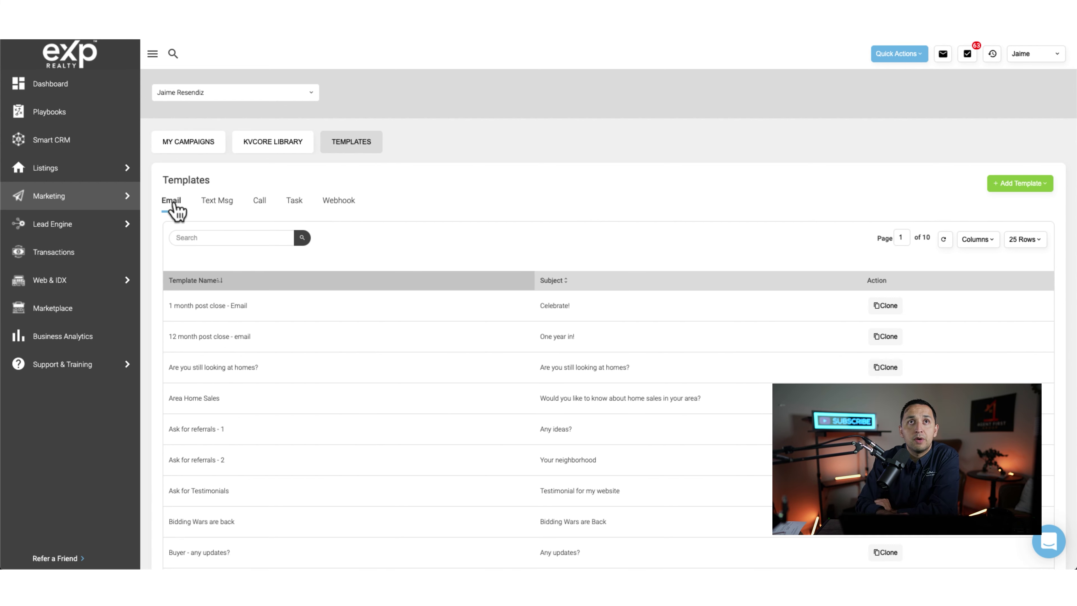
Step: Start a new email template, then discard it without saving
left_click(1015, 188)
left_click(1011, 208)
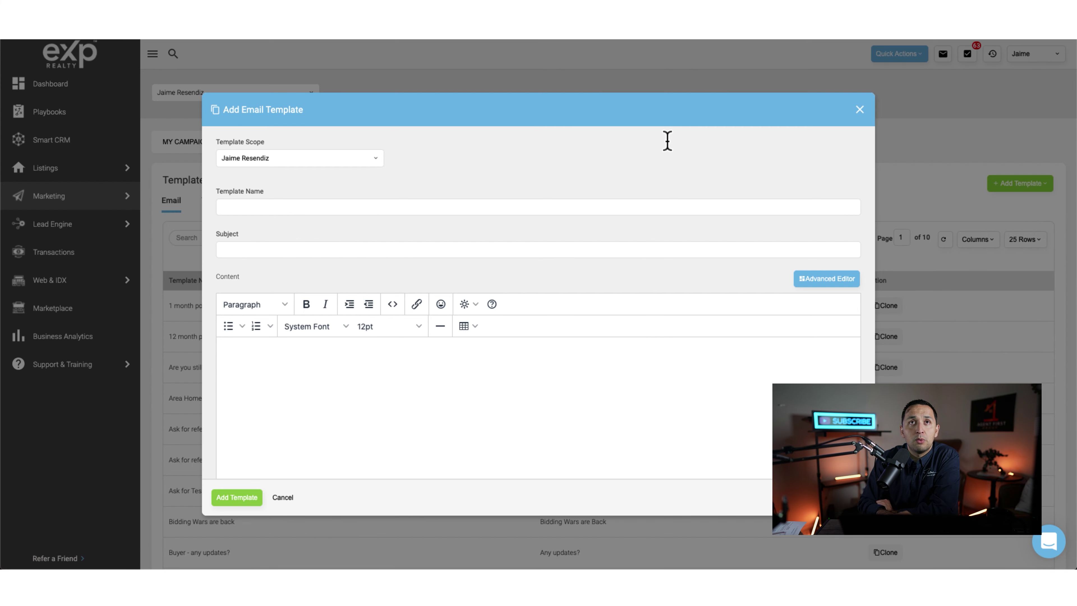
left_click(861, 111)
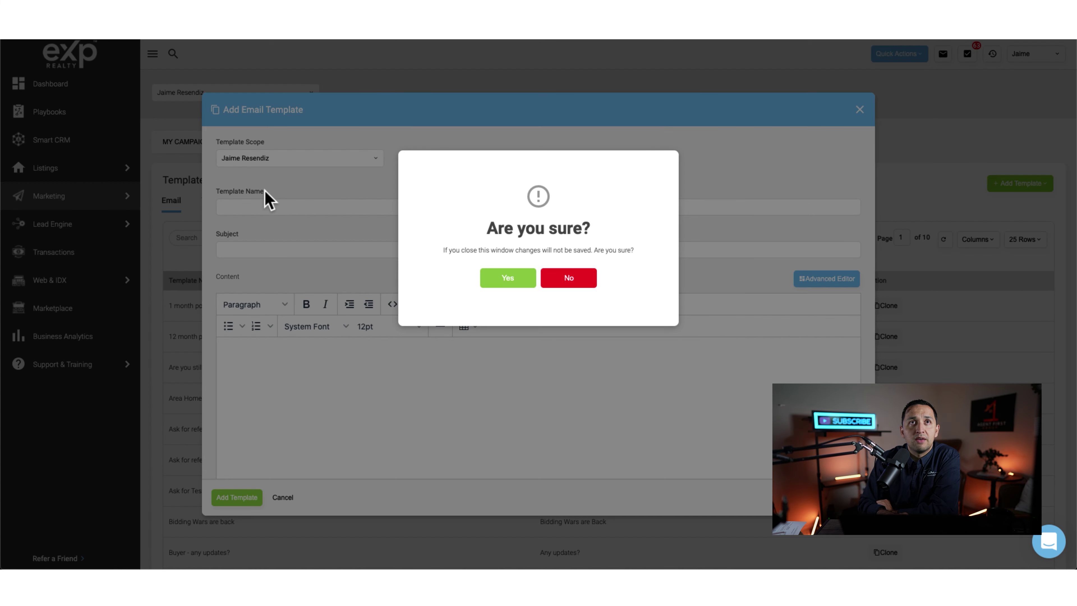
key("Return")
Step: Show the text message templates, start and cancel a new one, then browse the list
left_click(216, 201)
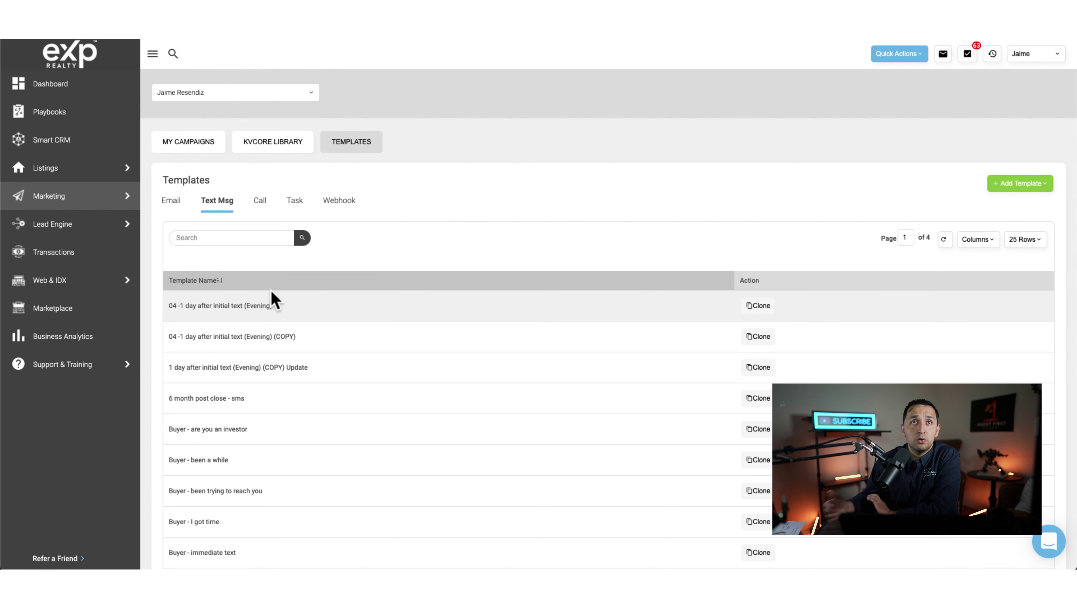
left_click(1013, 187)
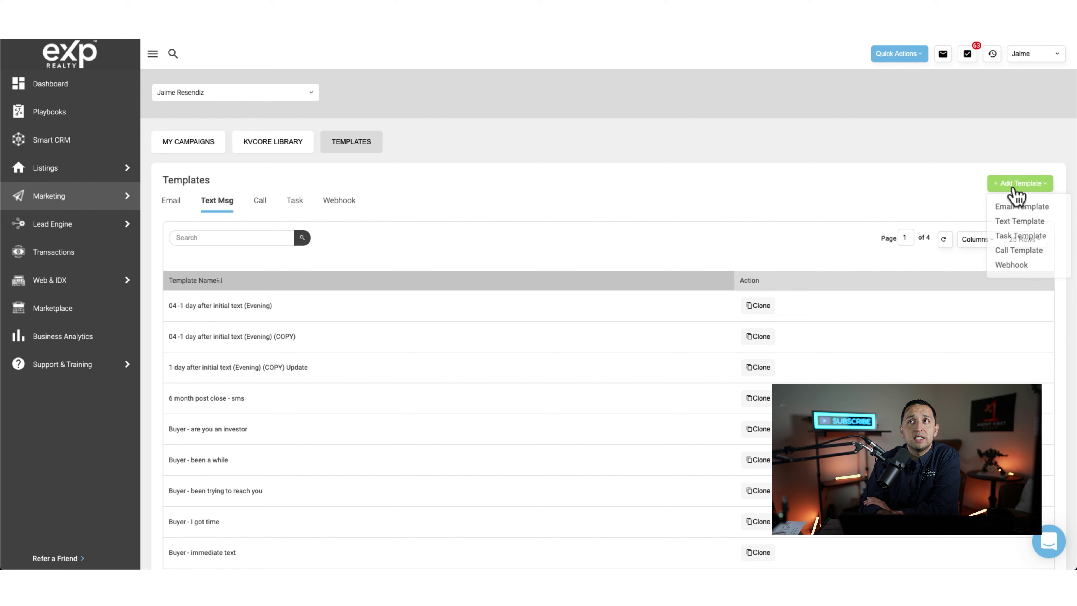
left_click(1011, 223)
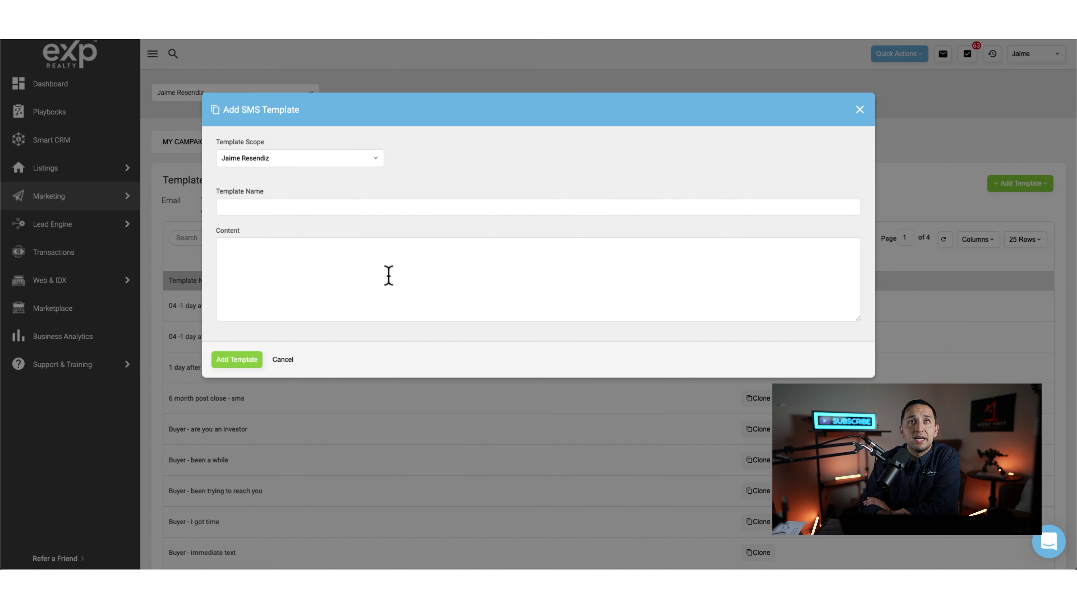
left_click(859, 109)
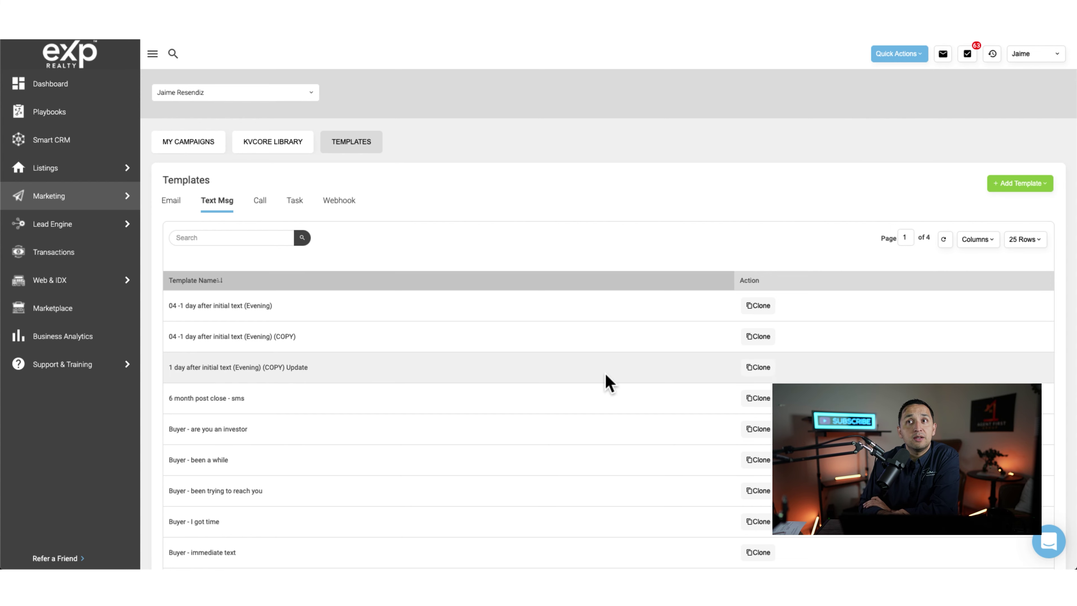
scroll(607, 380, "down", 5)
scroll(329, 493, "down", 8)
scroll(271, 219, "up", 8)
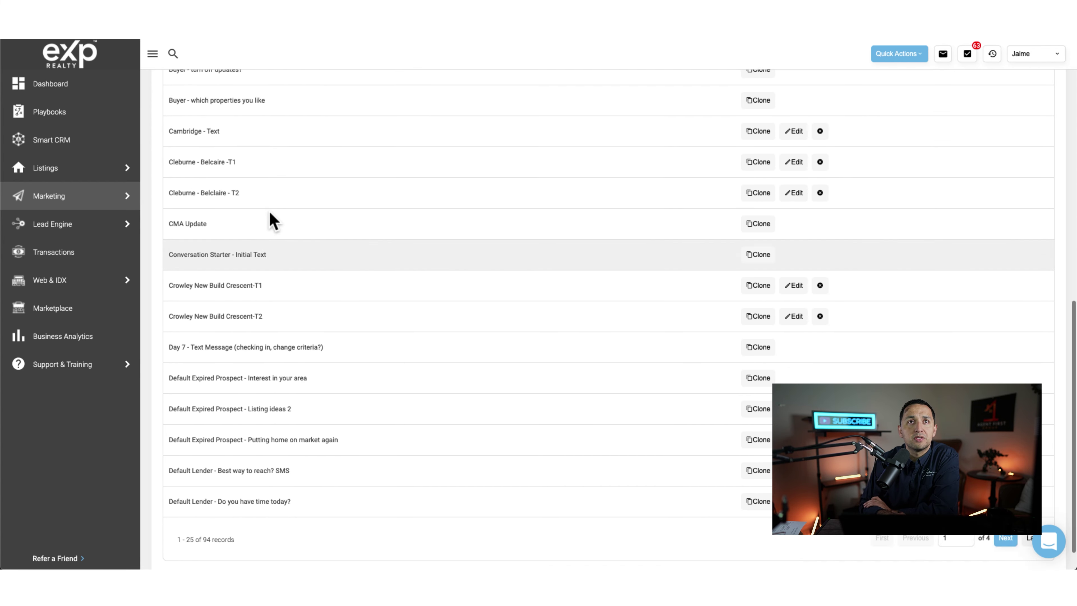
scroll(271, 219, "up", 5)
scroll(277, 507, "down", 1)
scroll(276, 507, "up", 1)
Step: Return to My Campaigns and begin adding a new campaign
left_click(191, 143)
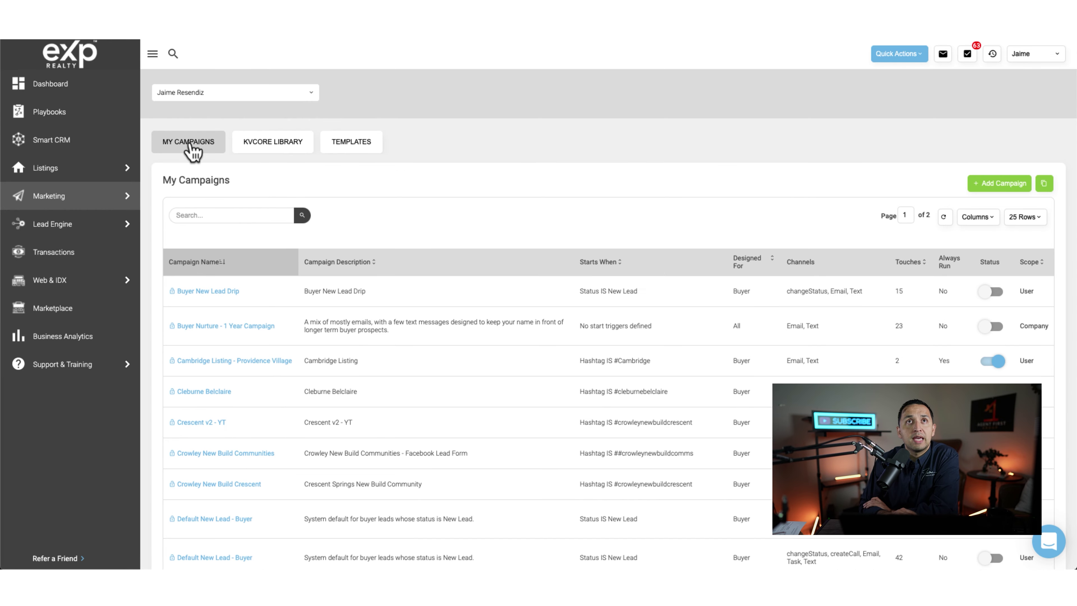
left_click(353, 157)
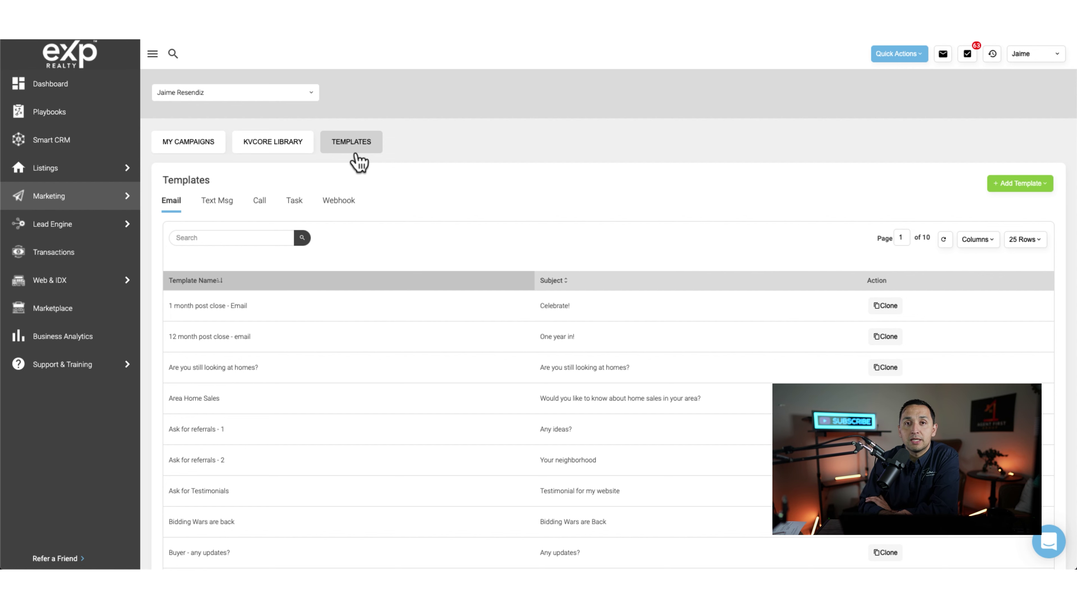
left_click(184, 142)
left_click(983, 183)
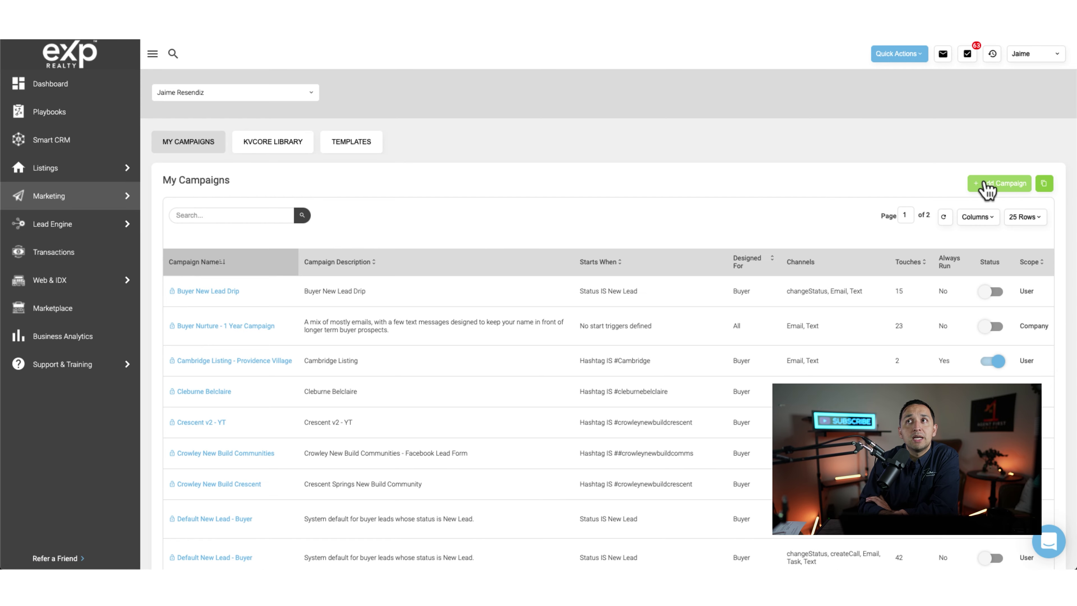
Step: Make the campaign trigger on the #renovation hashtag and continue to the Designed For step
left_click(374, 268)
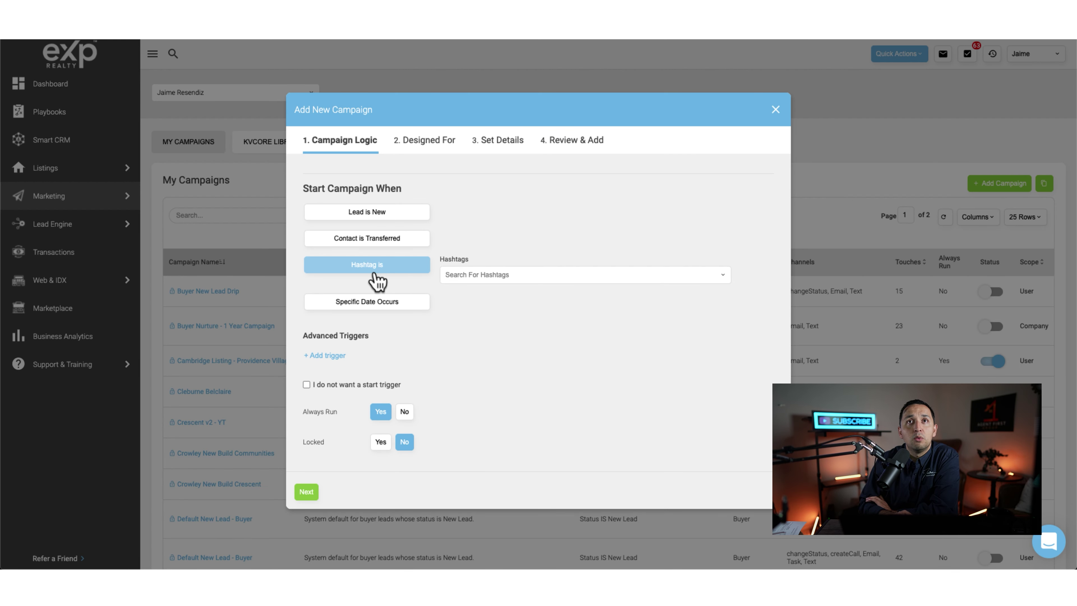
left_click(517, 277)
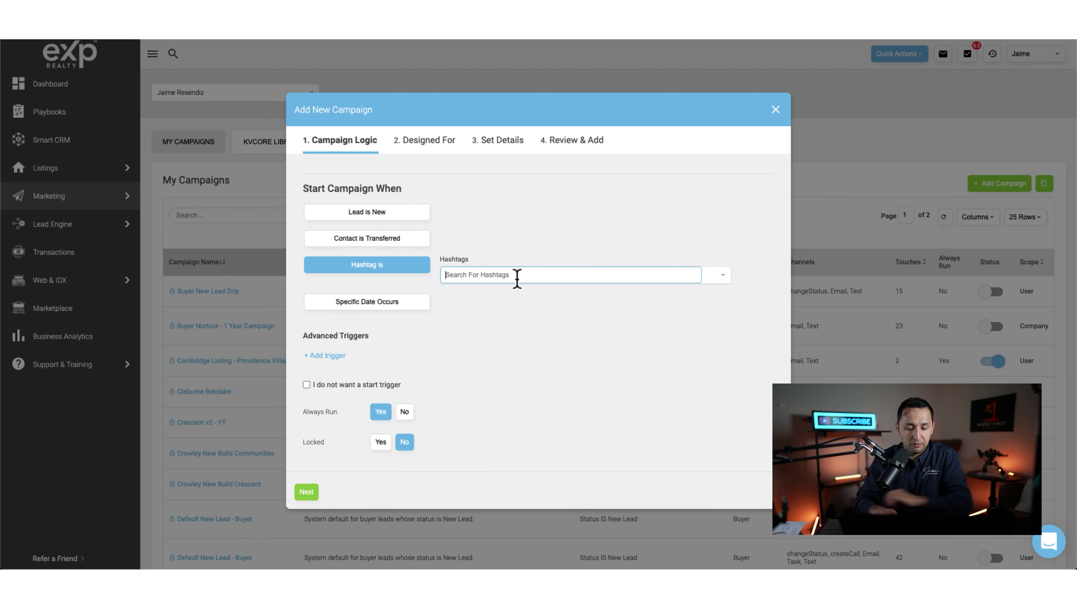
type("renovation")
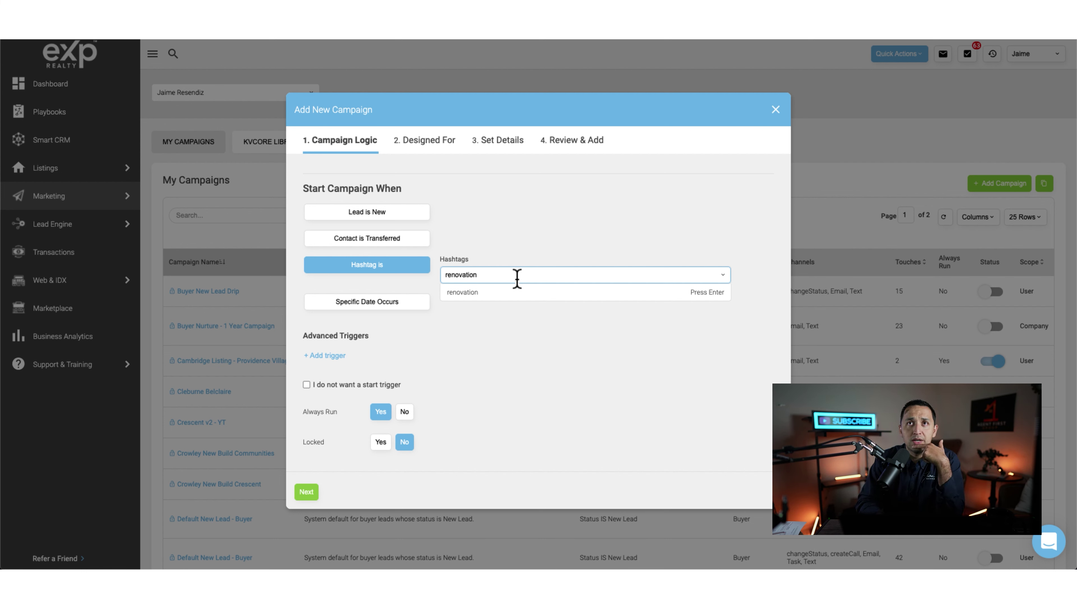
key("Return")
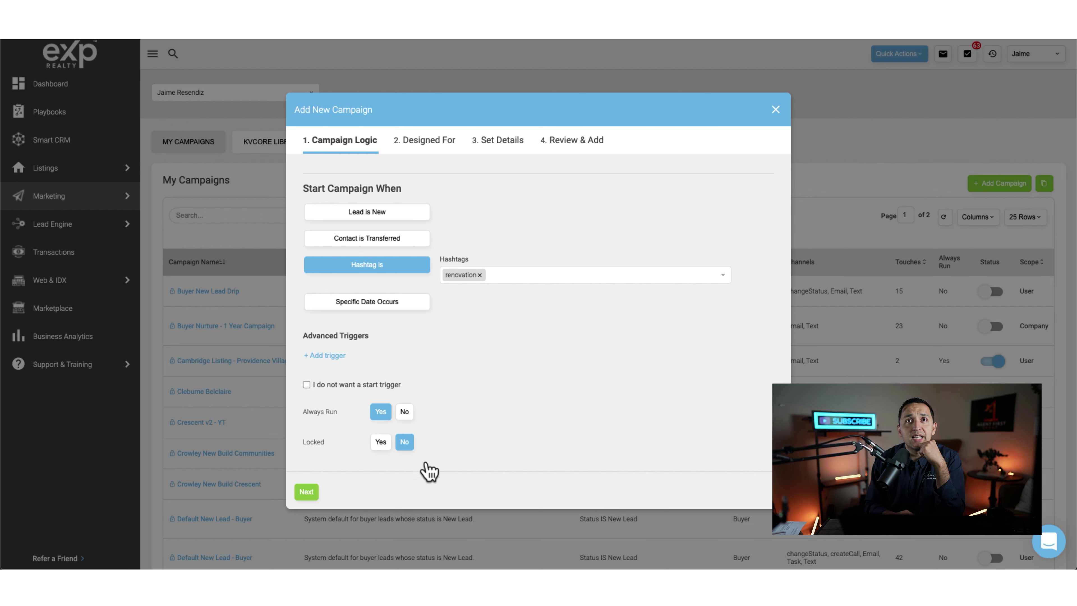
left_click(306, 493)
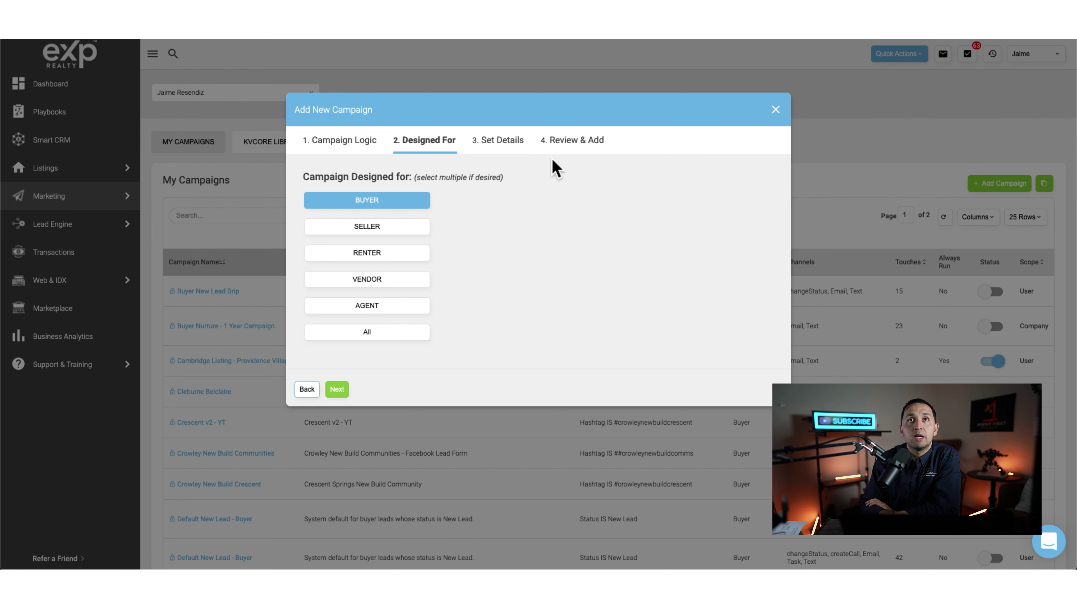
Step: Deselect Buyer as the campaign audience and continue to the details step
left_click(361, 140)
left_click(308, 492)
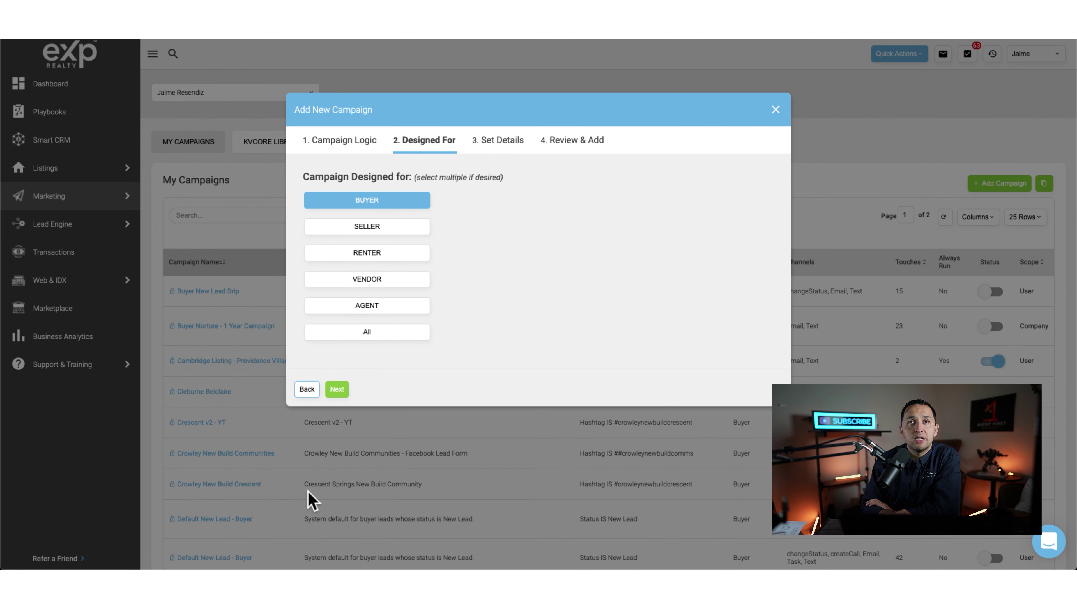
left_click(410, 208)
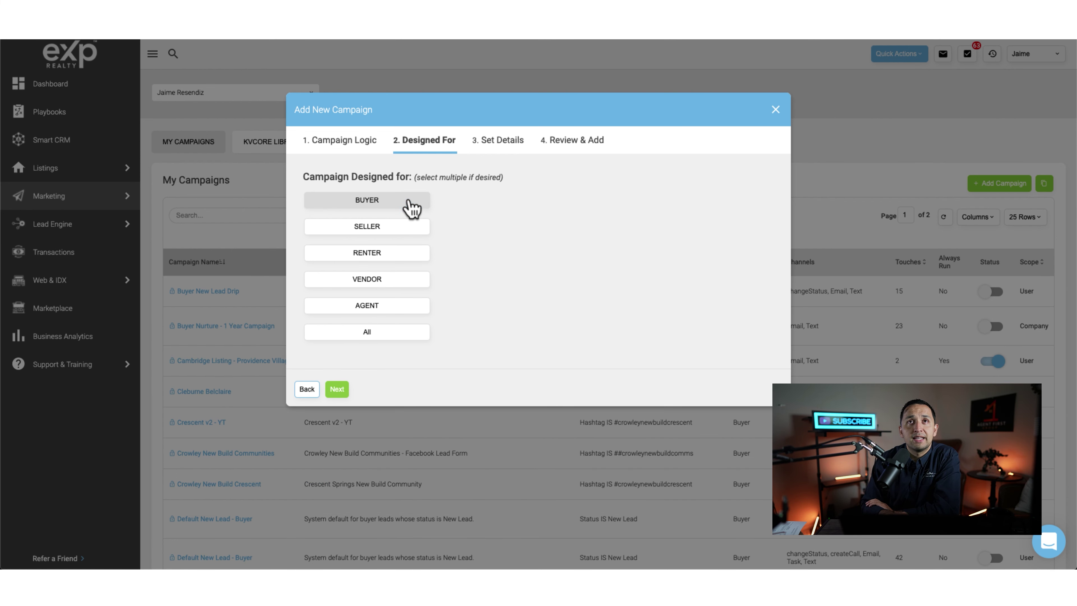
left_click(336, 389)
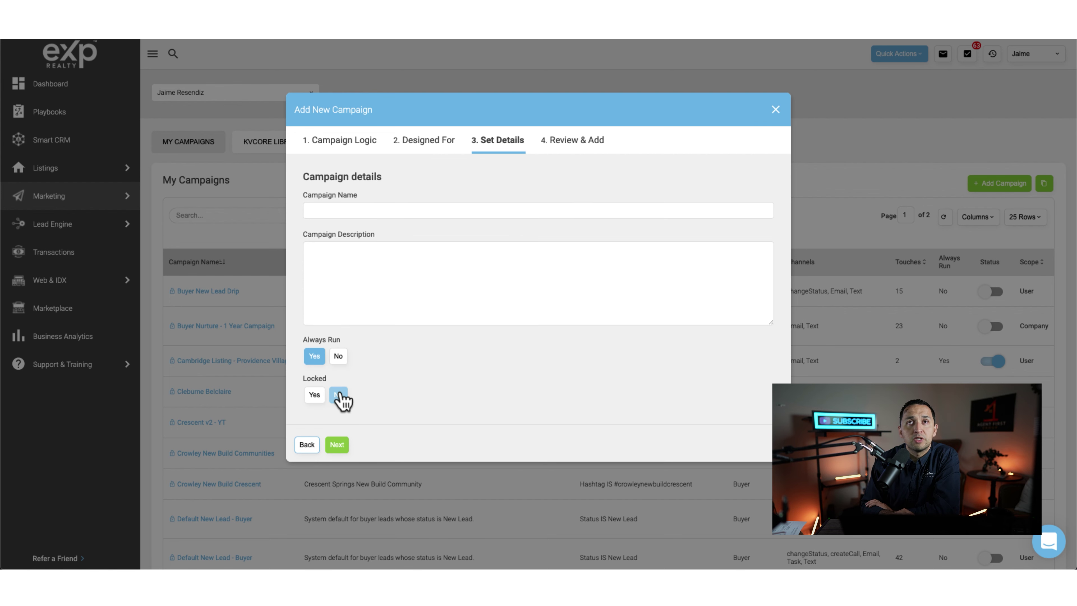
Step: Name the campaign 'renovation - direct mail' and add it from the review step
left_click(366, 212)
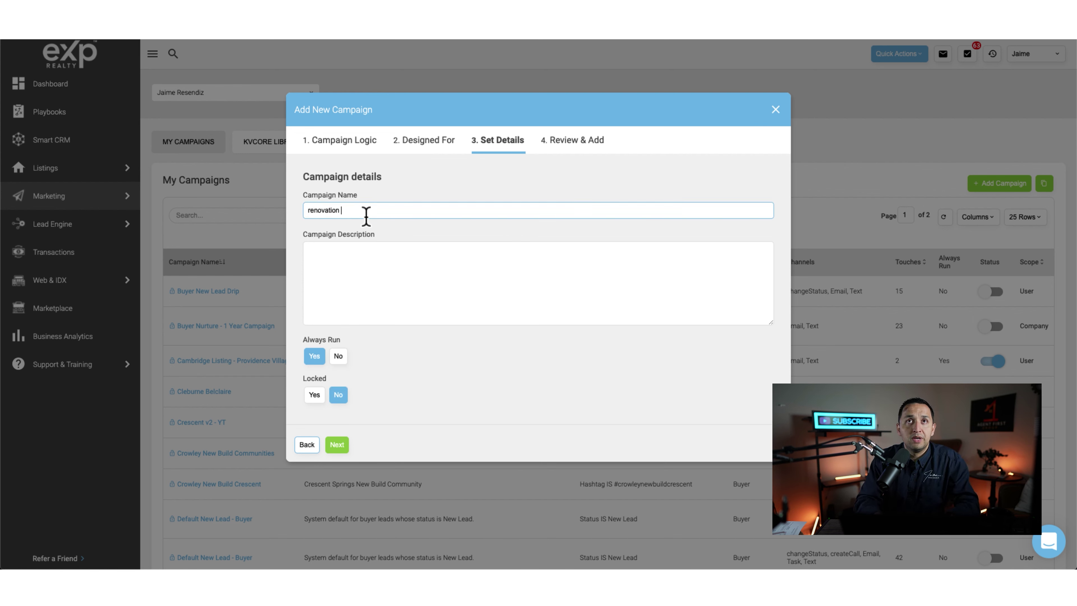
type("renovation - direct mail")
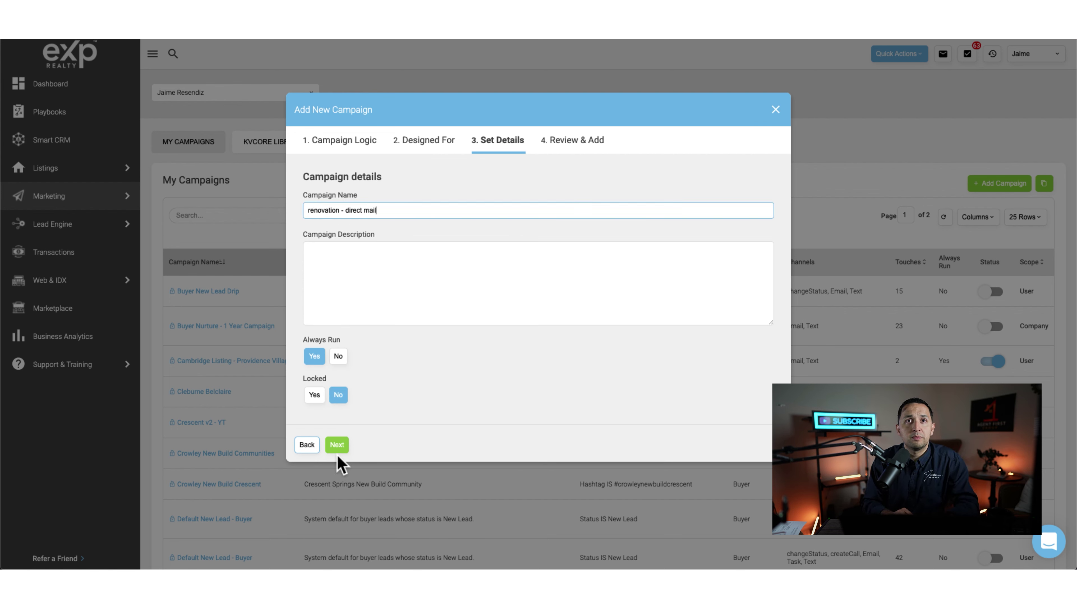
left_click(336, 444)
left_click(339, 427)
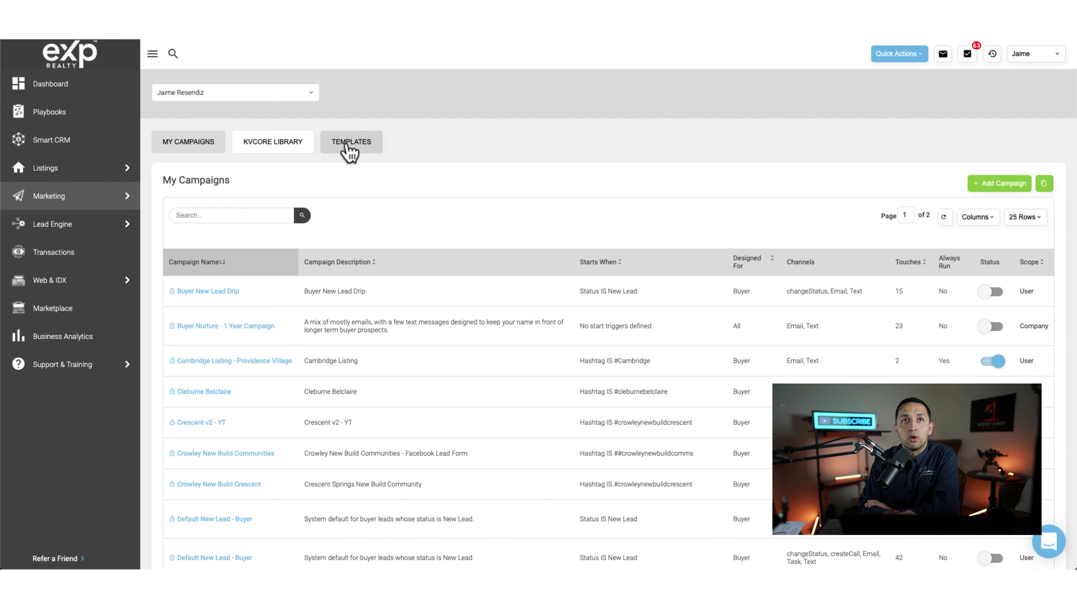
Step: Open the 'renovation - direct mail' campaign from page 2 of My Campaigns
scroll(628, 259, "down", 10)
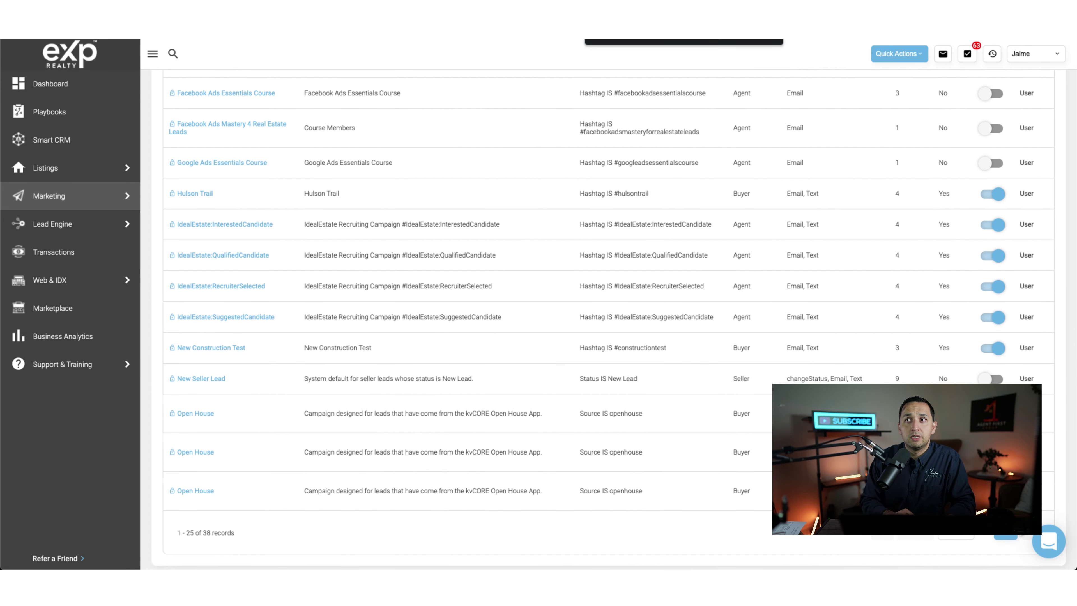
left_click(1024, 533)
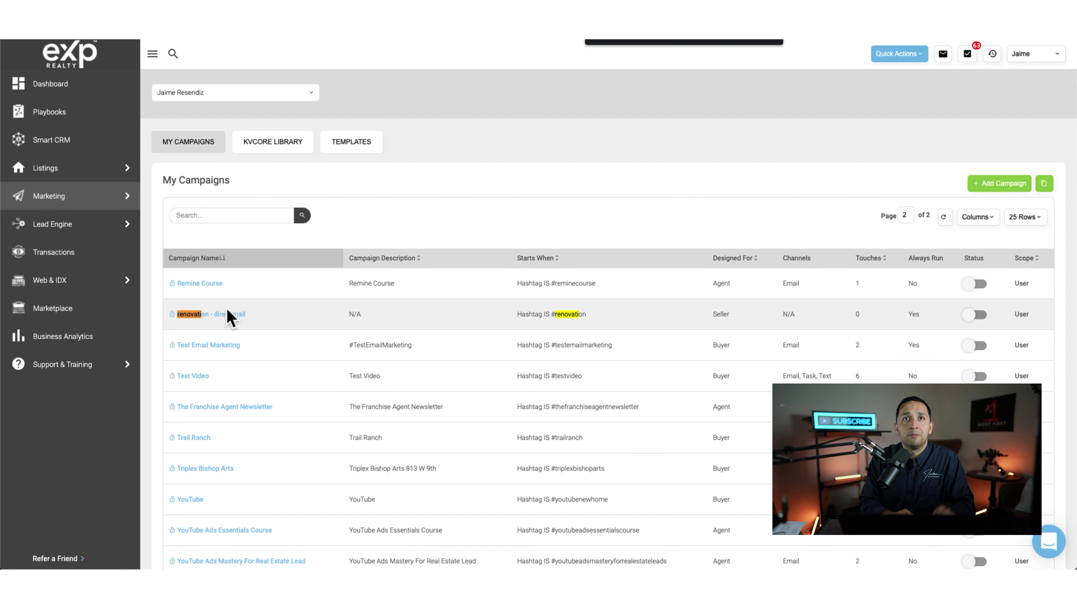
left_click(224, 314)
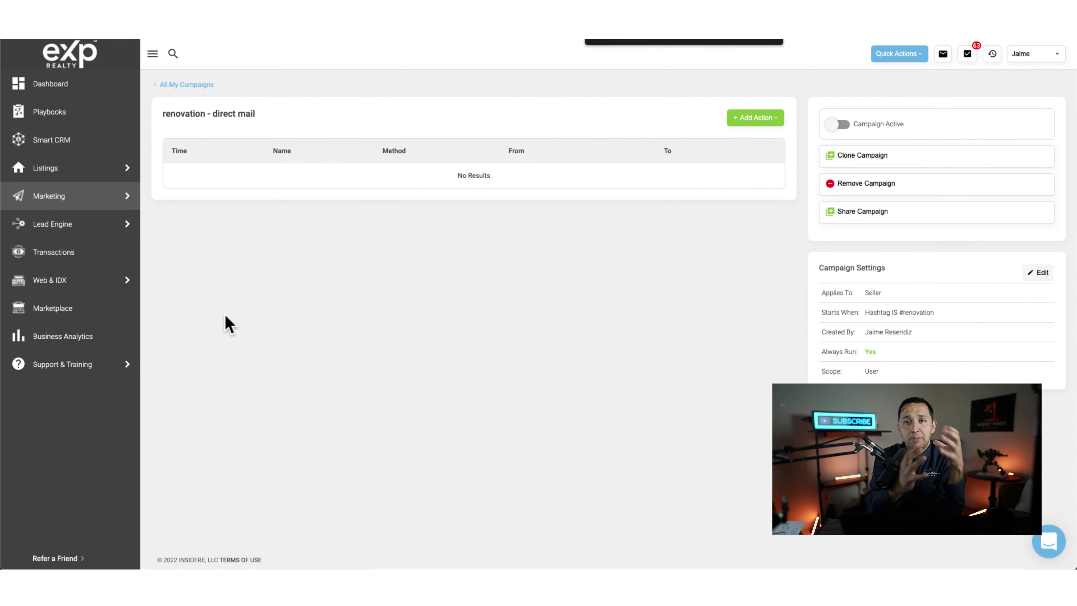
left_click(745, 120)
Step: Add a 'Post email' action from the Post-call Email 1 template, set to run immediately
left_click(744, 143)
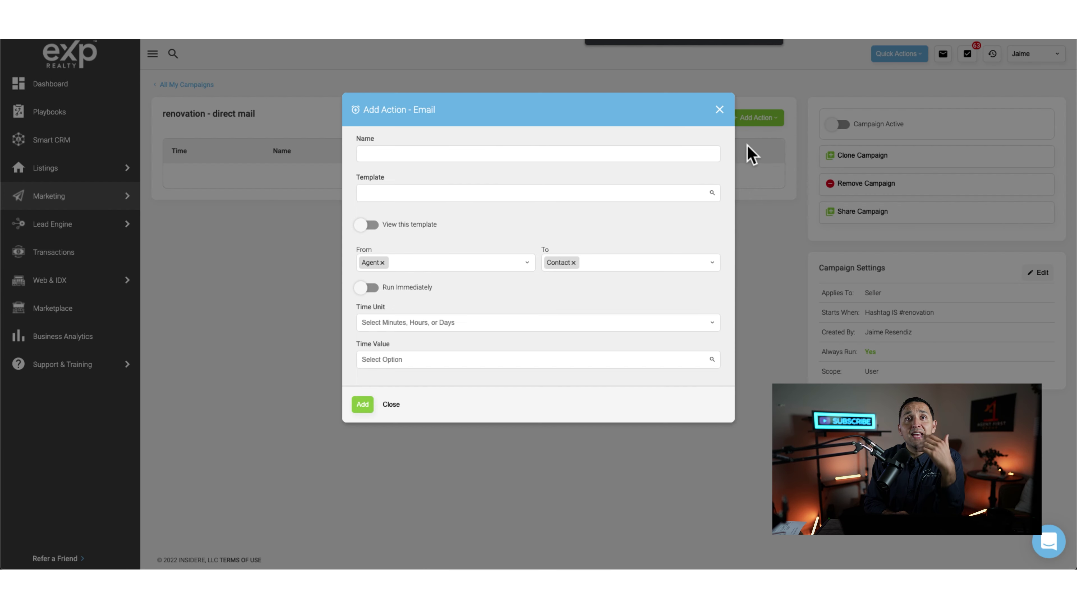
left_click(619, 193)
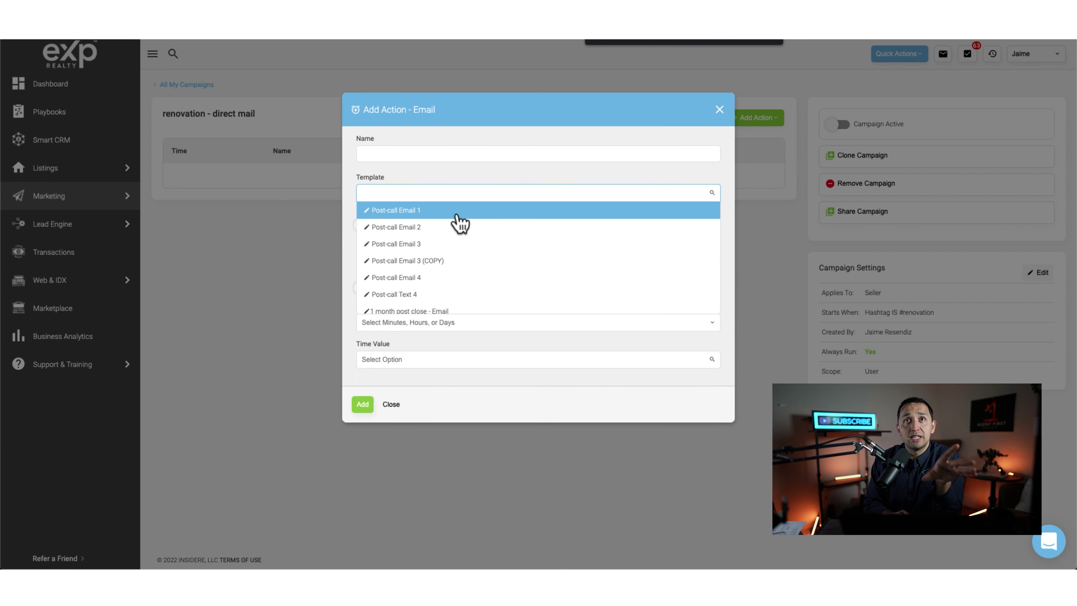
left_click(457, 216)
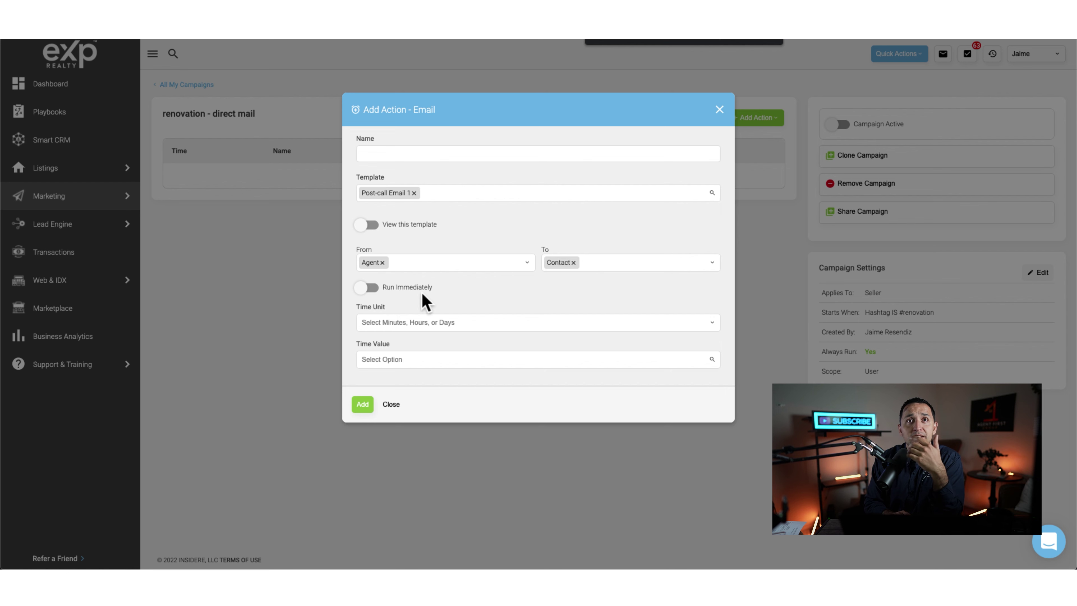
left_click(361, 407)
left_click(418, 157)
type("Post email")
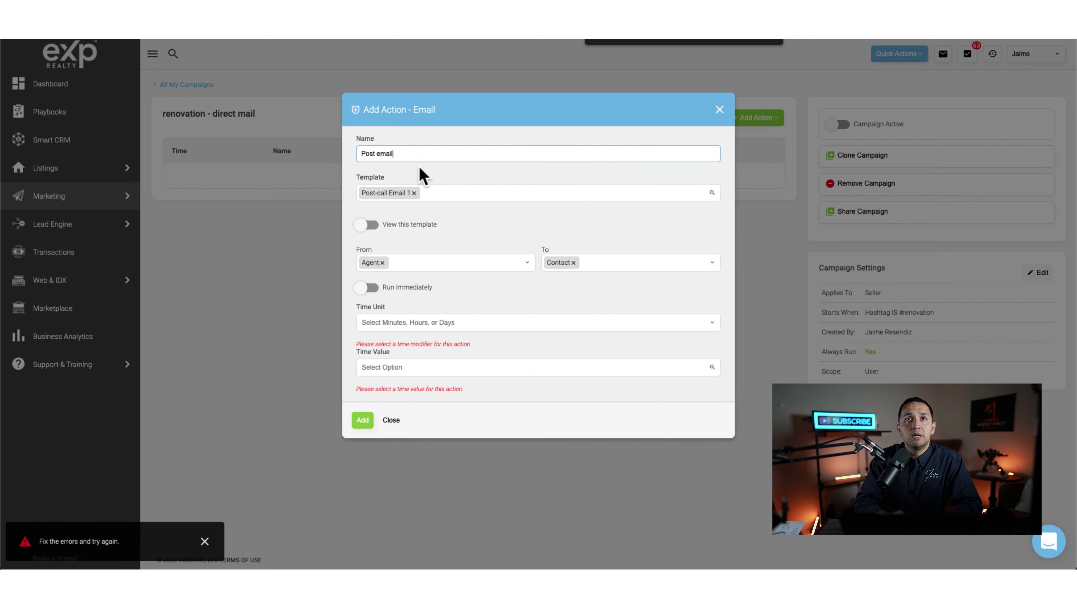
left_click(367, 288)
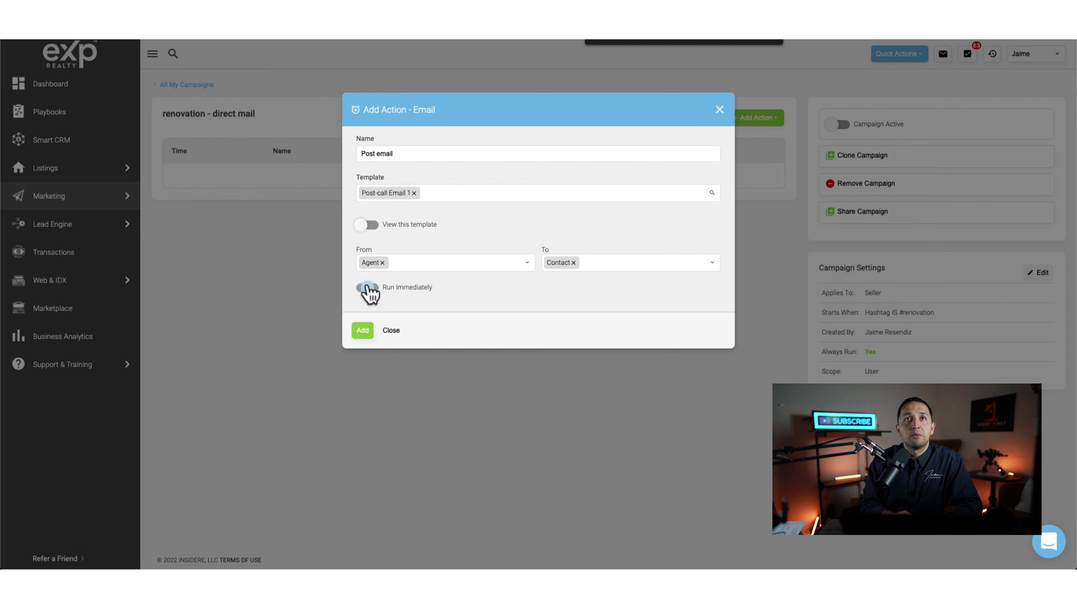
left_click(362, 330)
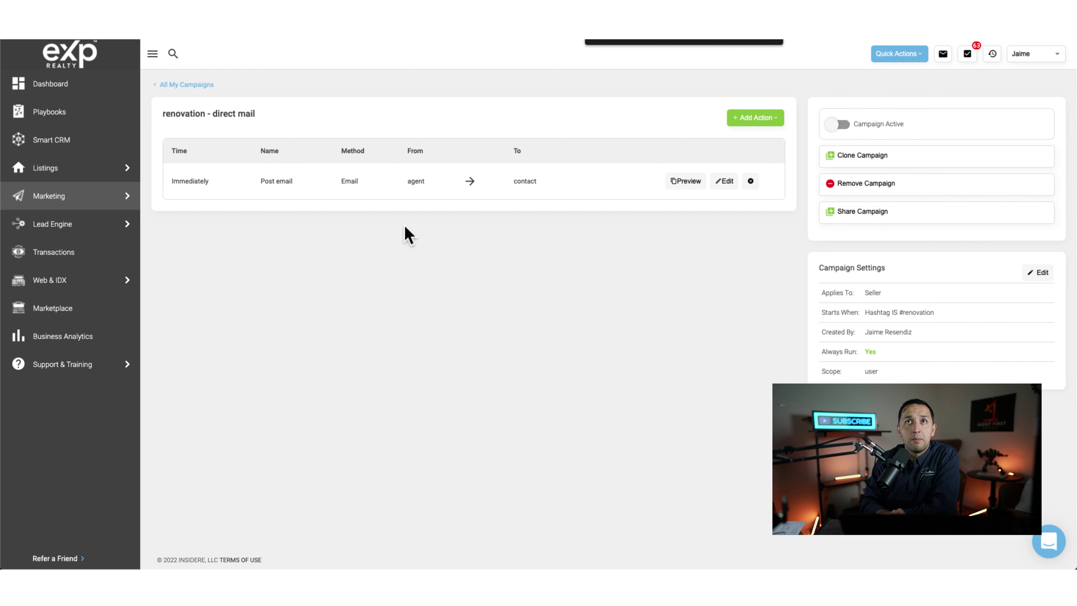
left_click(191, 85)
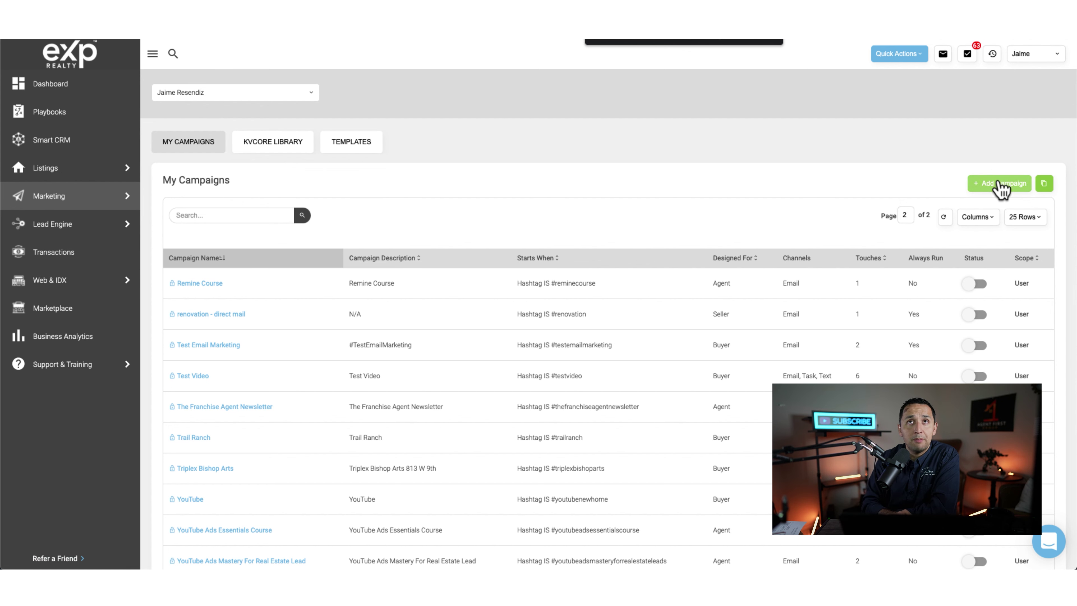
left_click(221, 315)
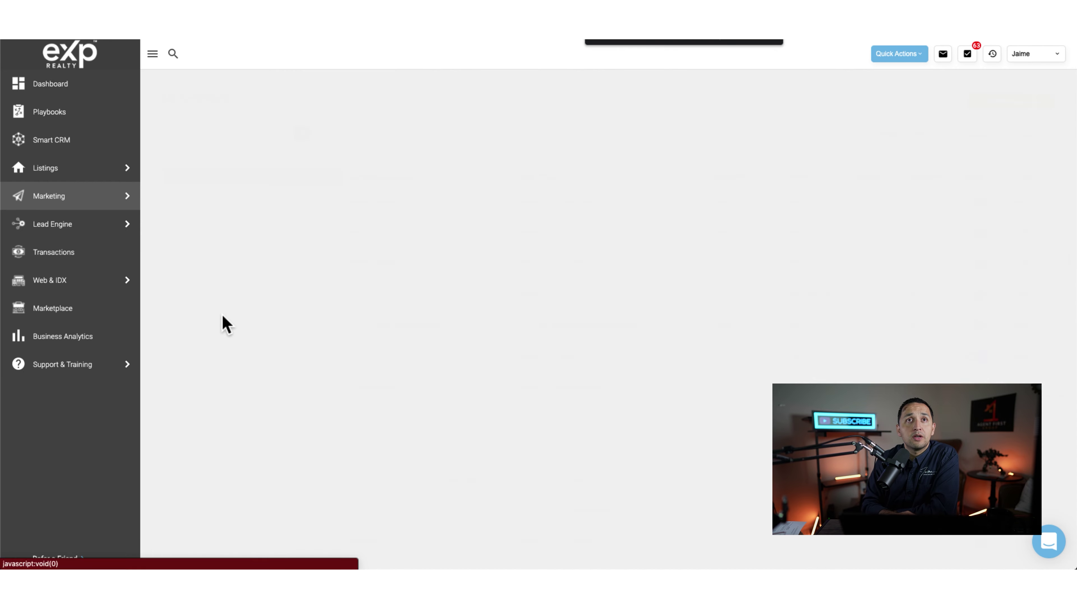